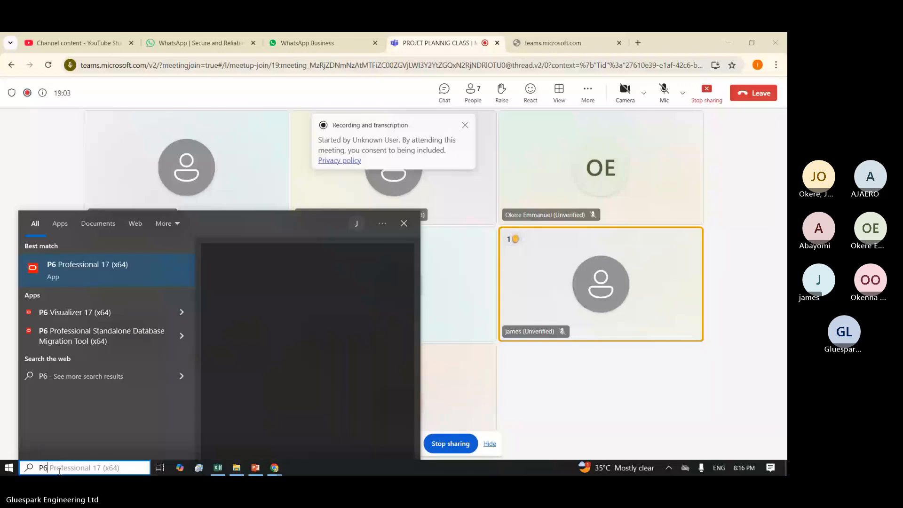
Step: Launch P6 Professional 17 (x64) and log in to the New_Connection_1 database with the account password
key("Return")
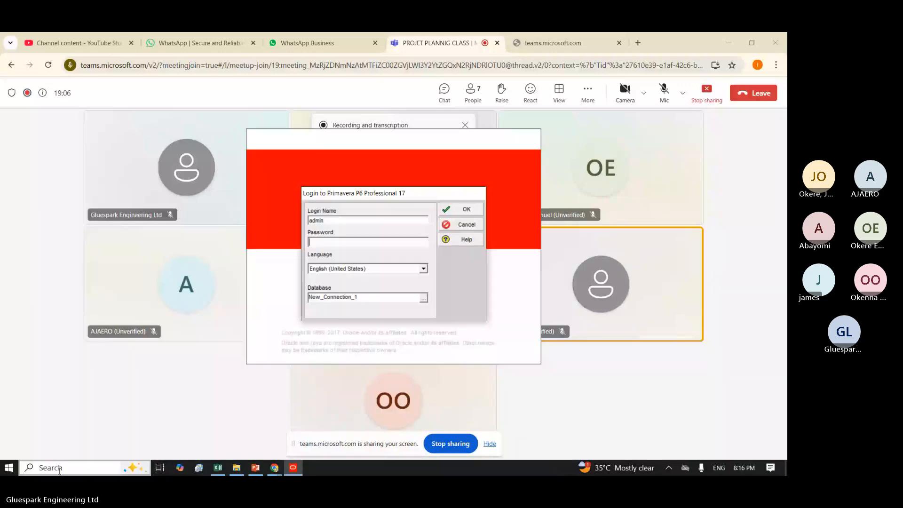
type("ad")
key("Return")
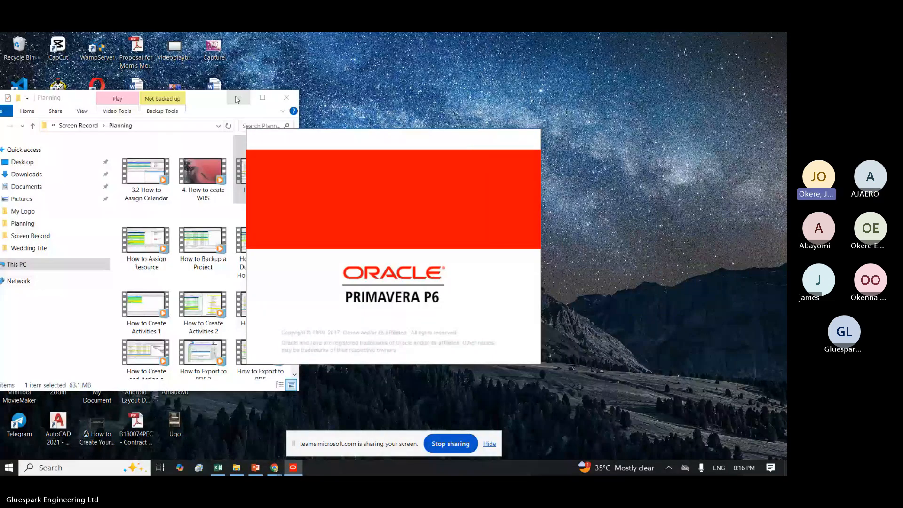
Step: Minimize the Planning folder window, then bring Primavera P6 forward and acknowledge its industry selection warning
left_click(237, 98)
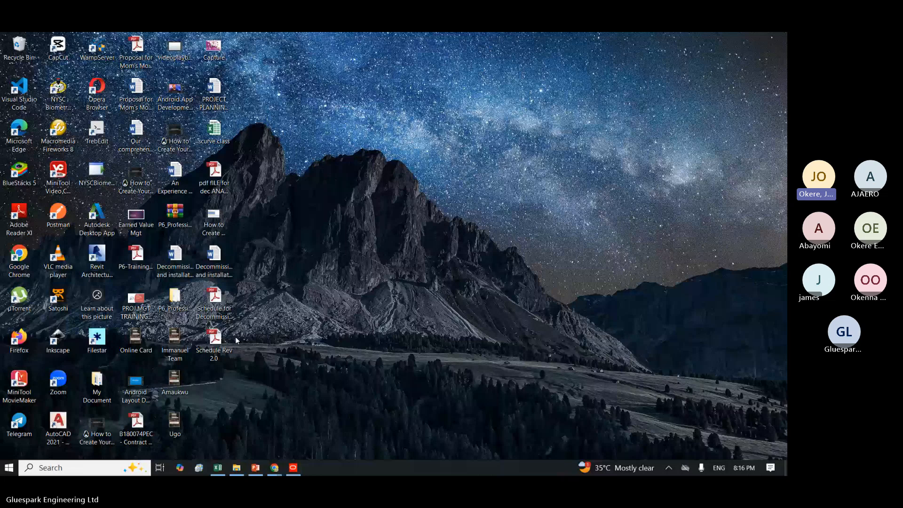
mouse_move(285, 437)
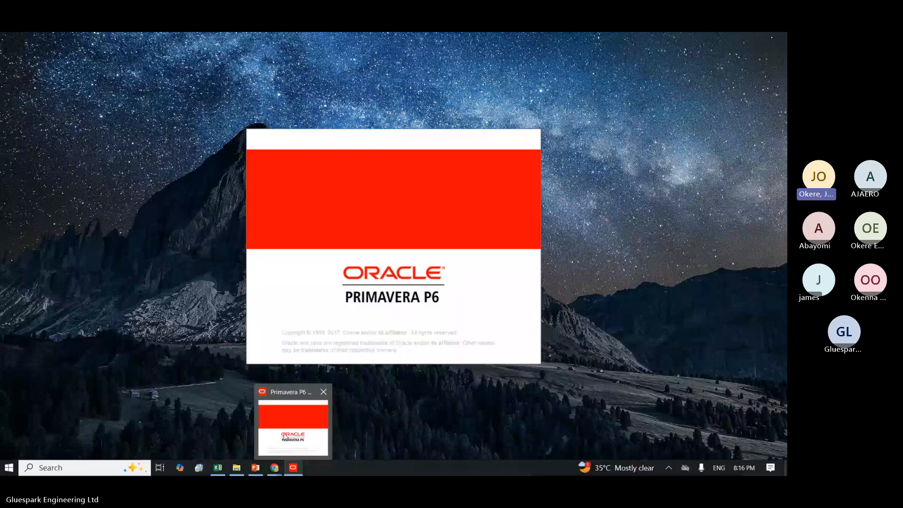
left_click(285, 437)
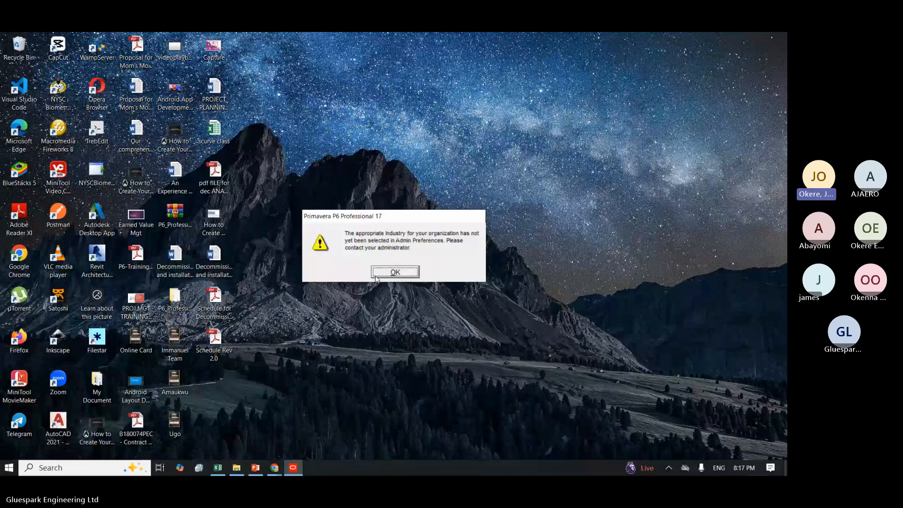
left_click(376, 278)
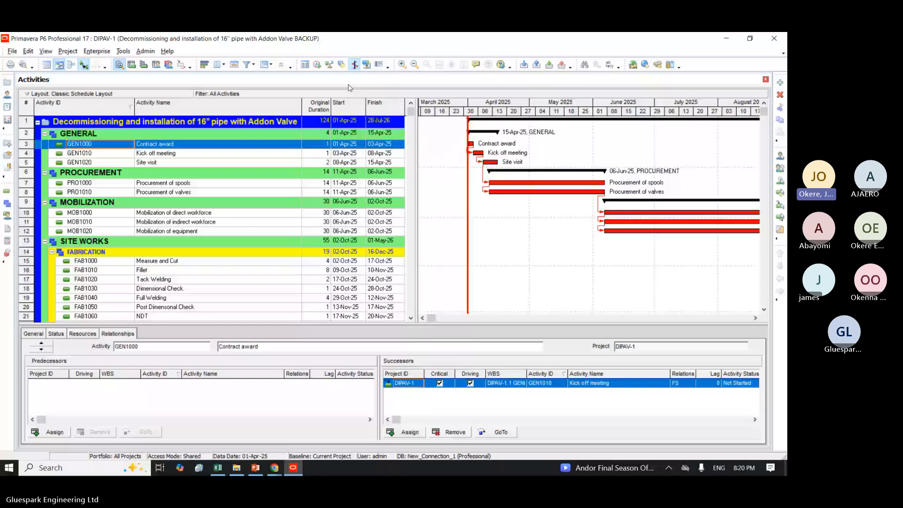
Step: Add a new baseline by saving a copy of the current decommissioning project, then close the baseline manager
left_click(67, 51)
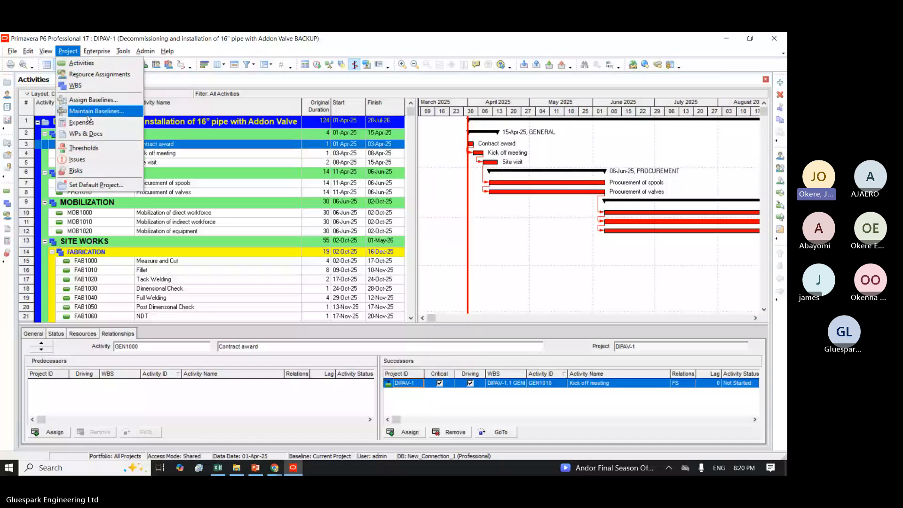
left_click(88, 113)
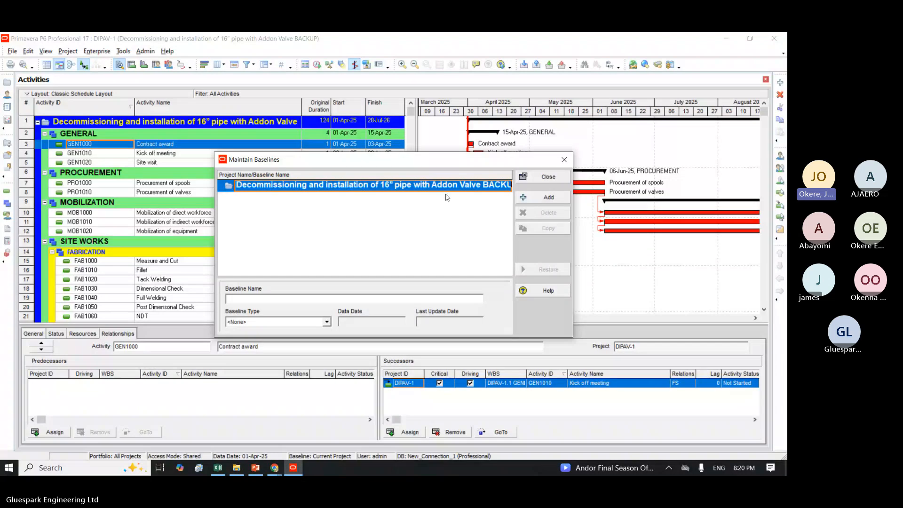
left_click(537, 196)
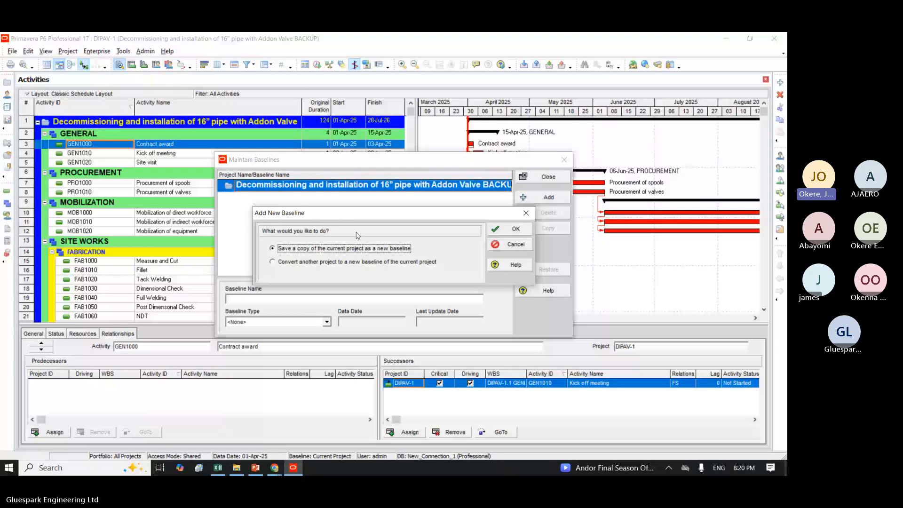
left_click(498, 231)
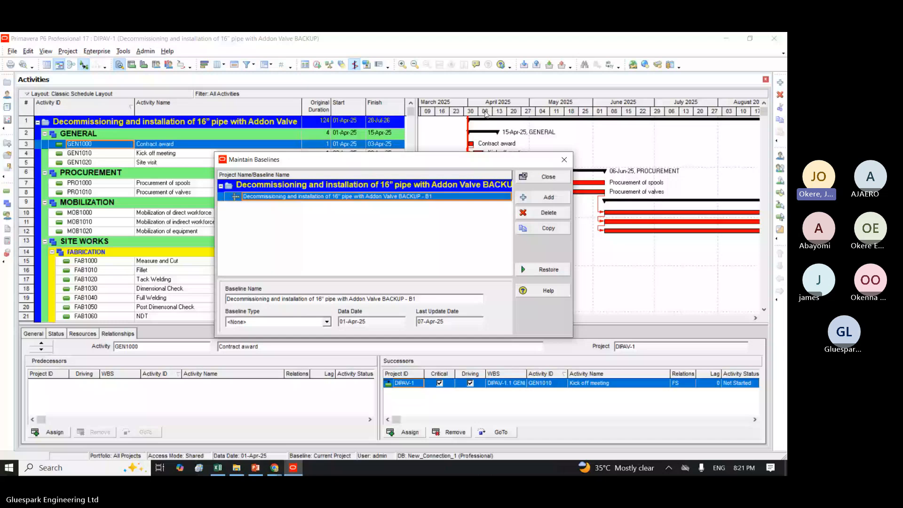
left_click(549, 179)
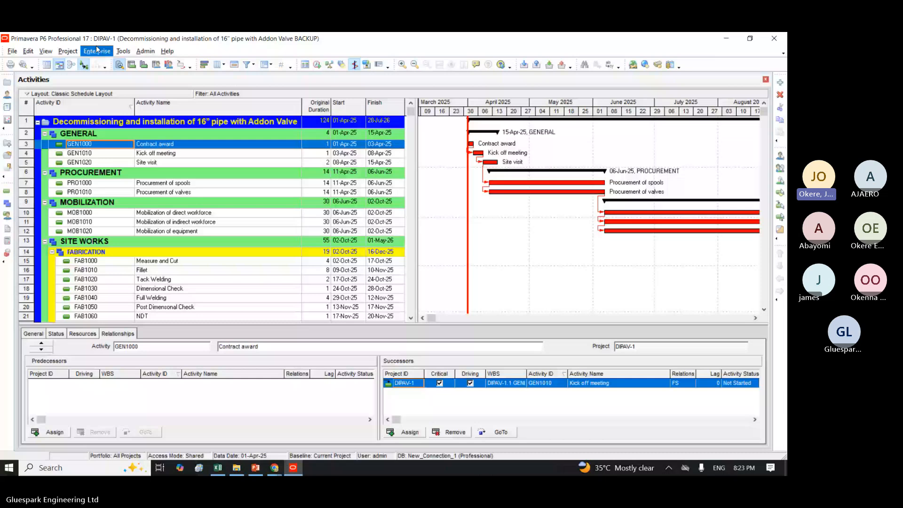
left_click(66, 52)
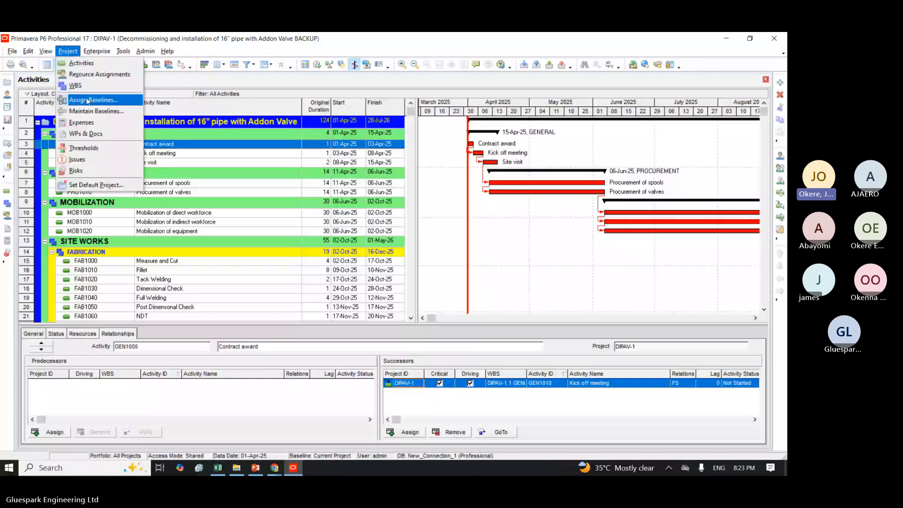
left_click(86, 100)
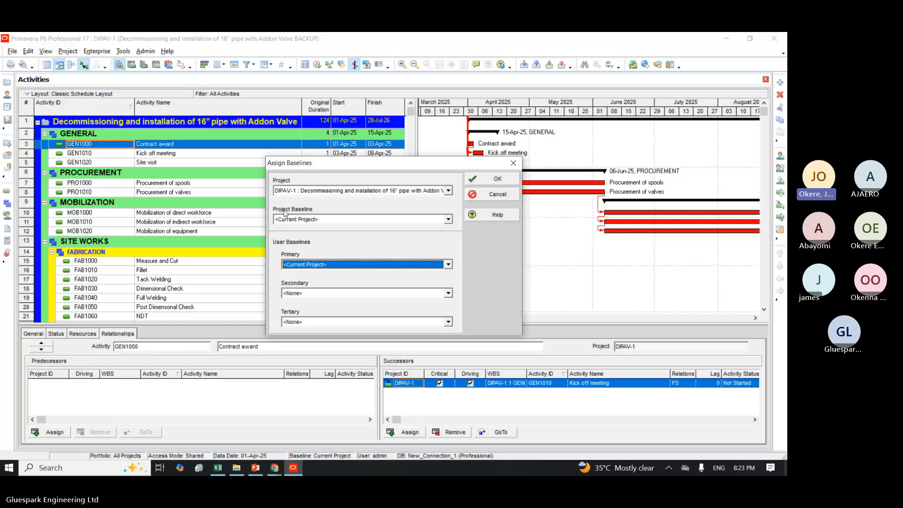
left_click(398, 221)
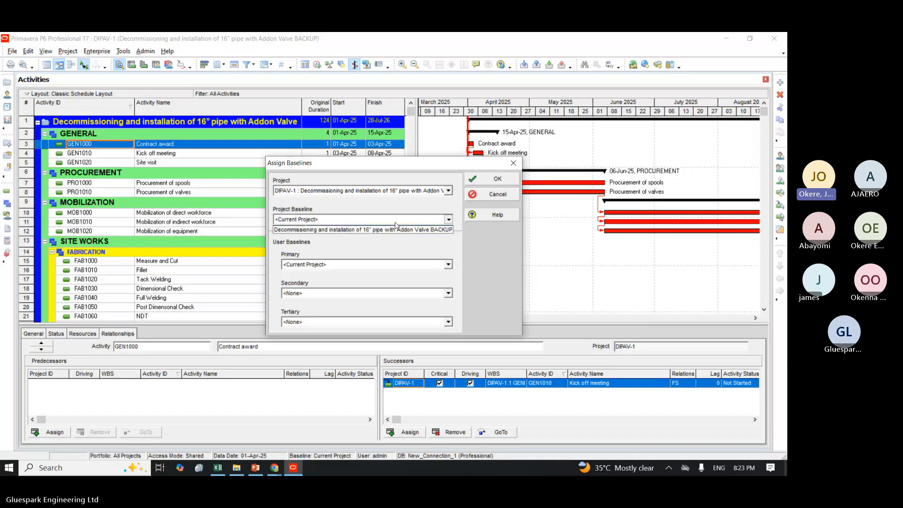
left_click(374, 244)
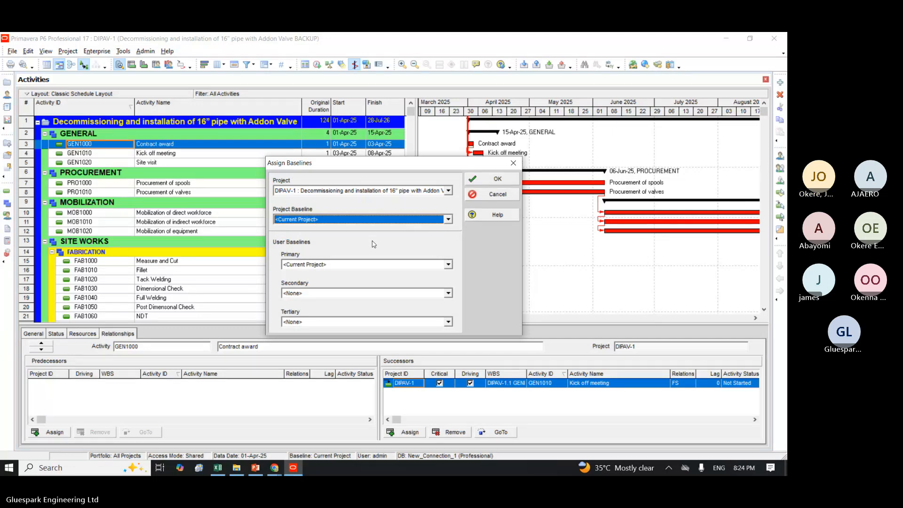
left_click(351, 220)
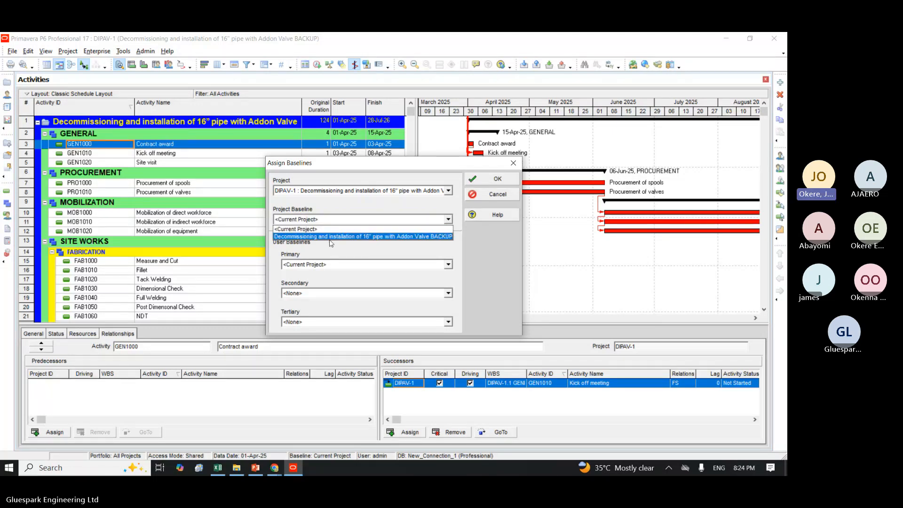
left_click(333, 236)
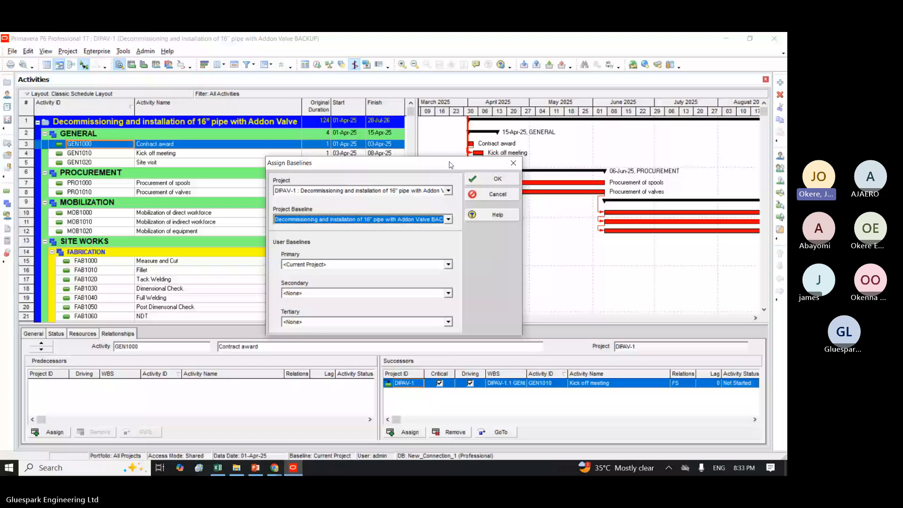
left_click_drag(451, 164, 486, 235)
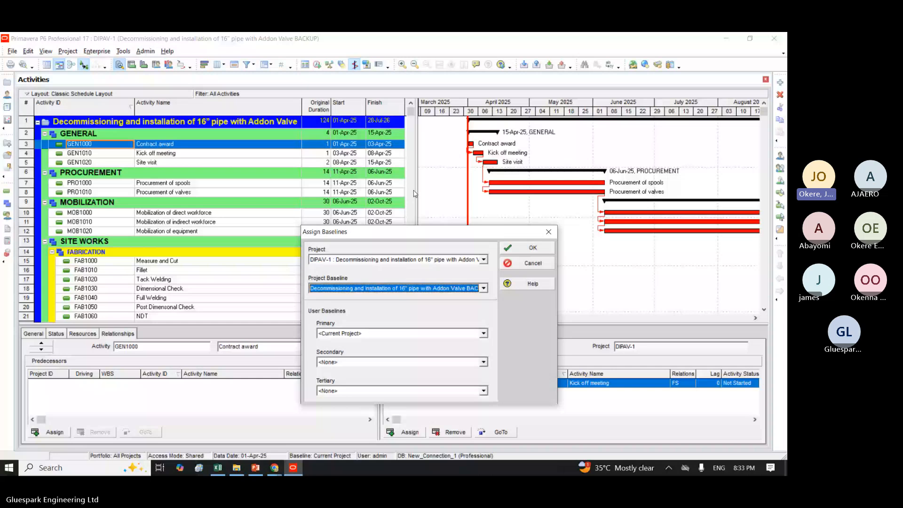
key("super+Tab")
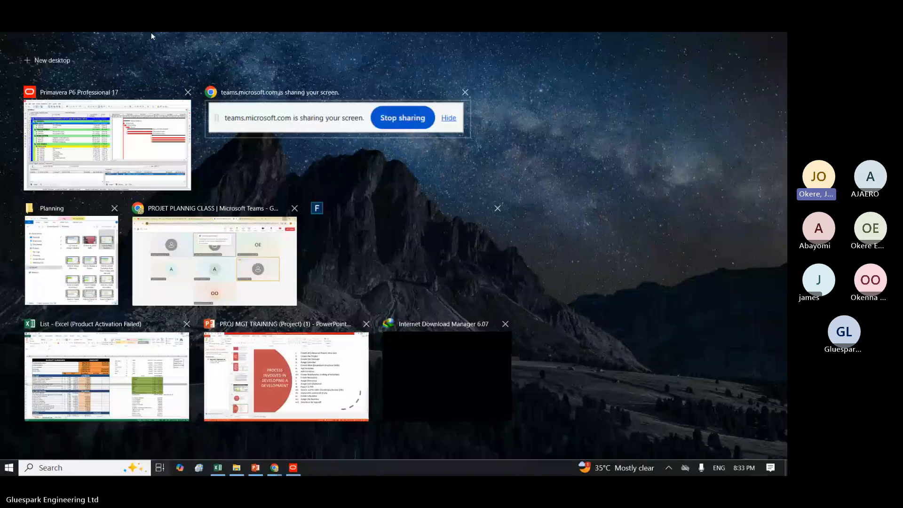
left_click(95, 118)
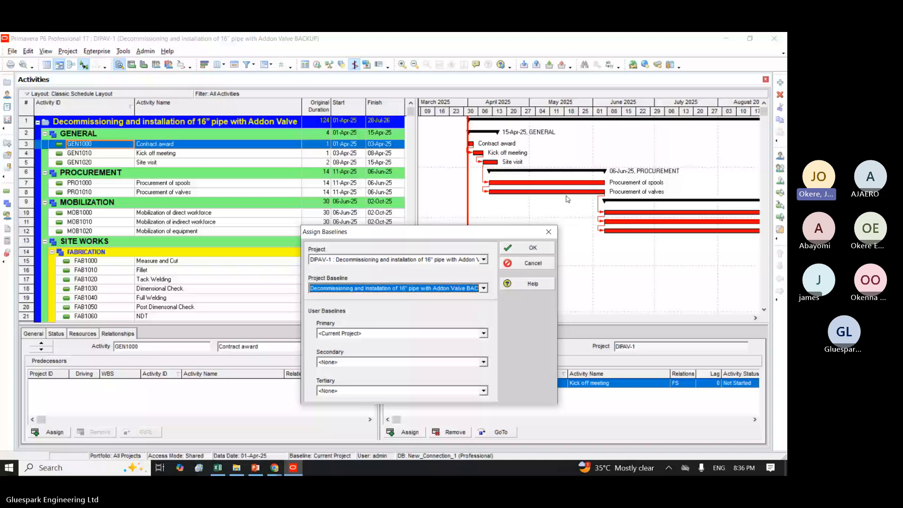
left_click(548, 232)
Step: Assign the saved Decommissioning and installation BACKUP baseline as both the project baseline and the primary user baseline
left_click(67, 51)
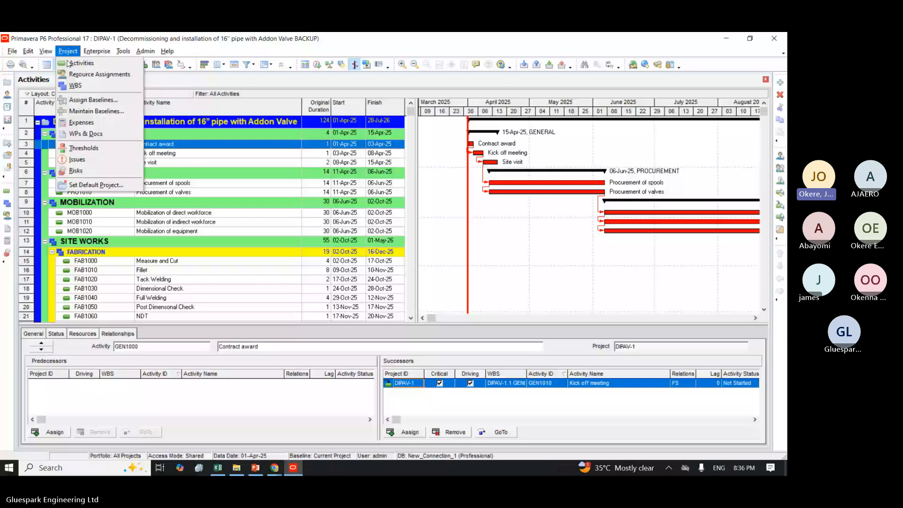
left_click(93, 100)
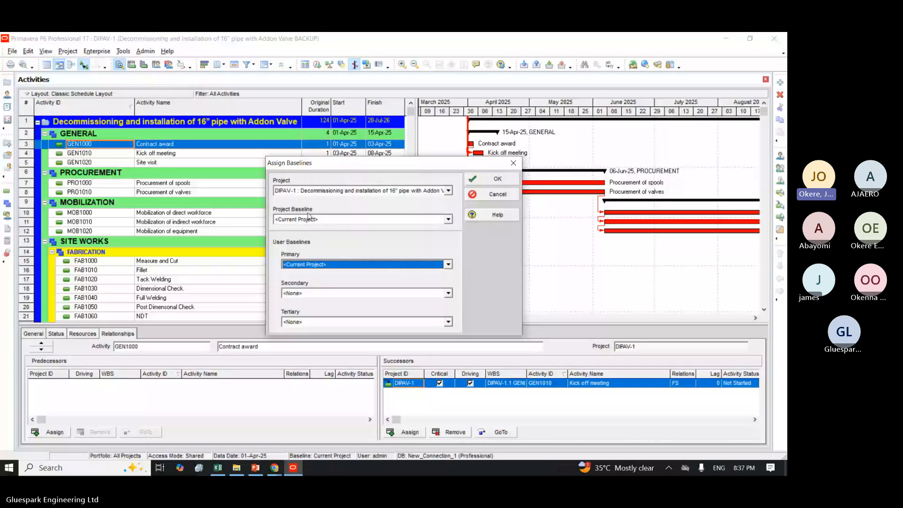
left_click(314, 220)
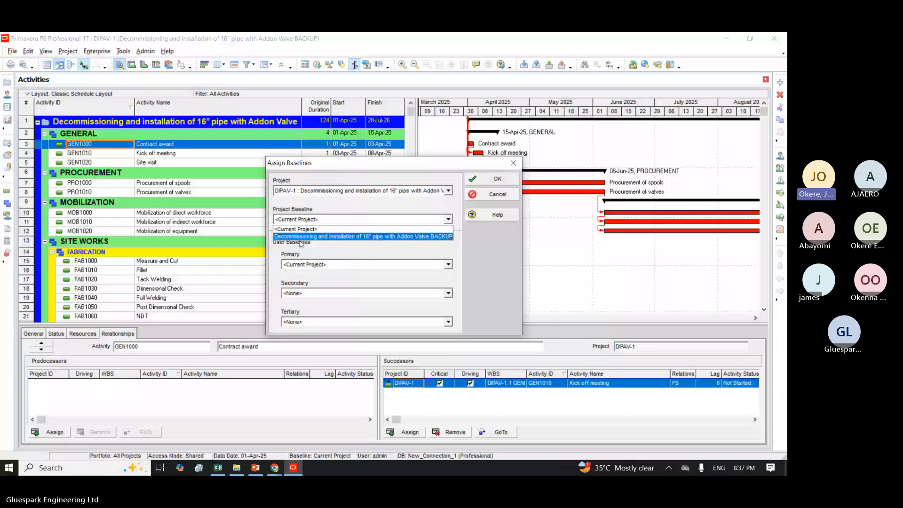
left_click(300, 239)
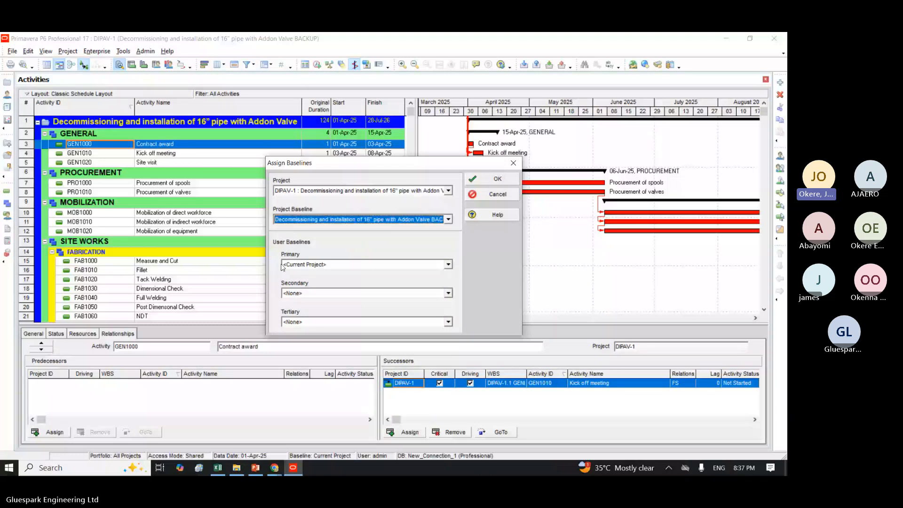
left_click(301, 265)
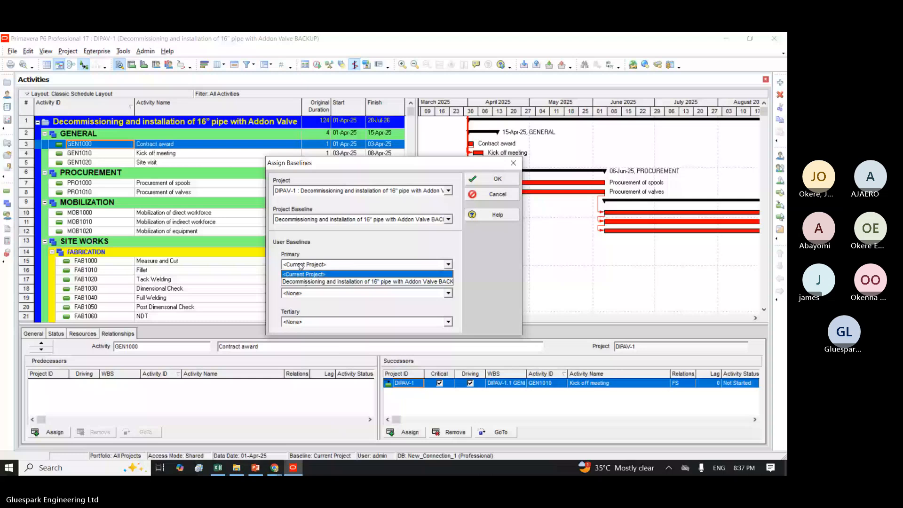
left_click(309, 282)
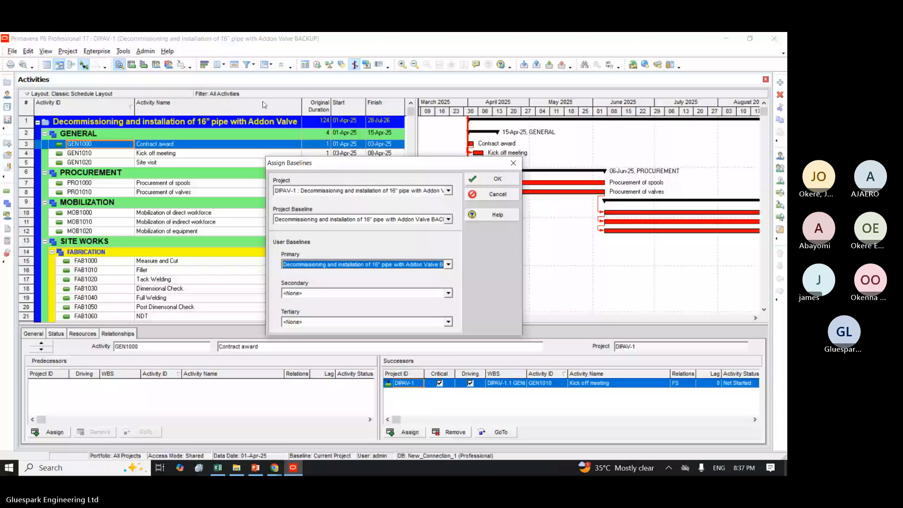
left_click(482, 177)
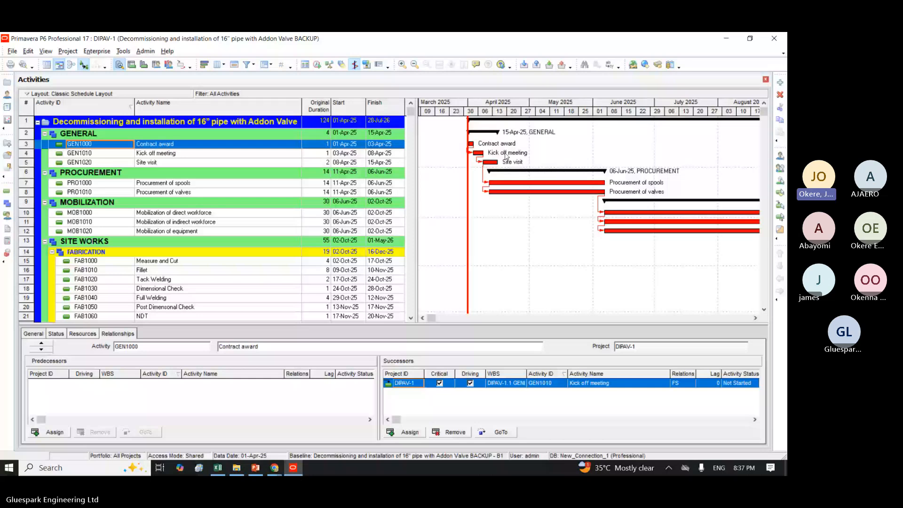
Step: Display the Primary Baseline bar in the Gantt chart and apply the bar settings
right_click(507, 157)
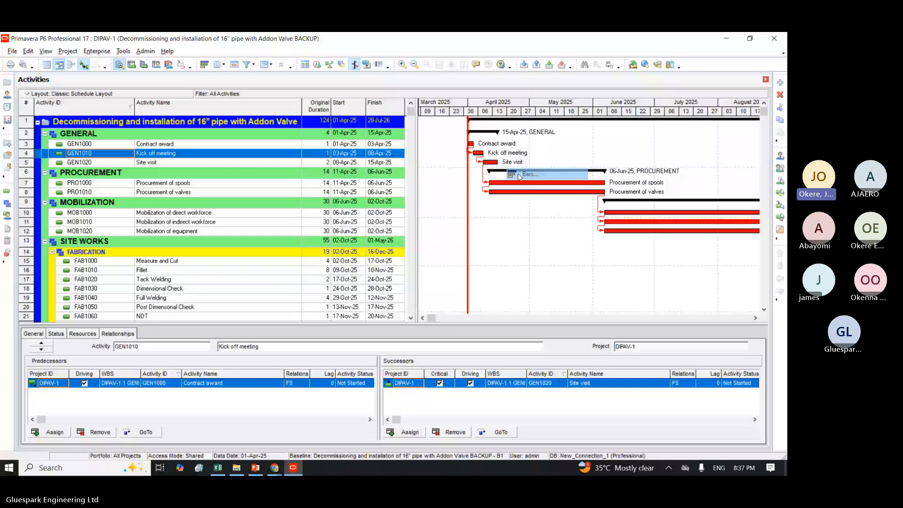
left_click(519, 176)
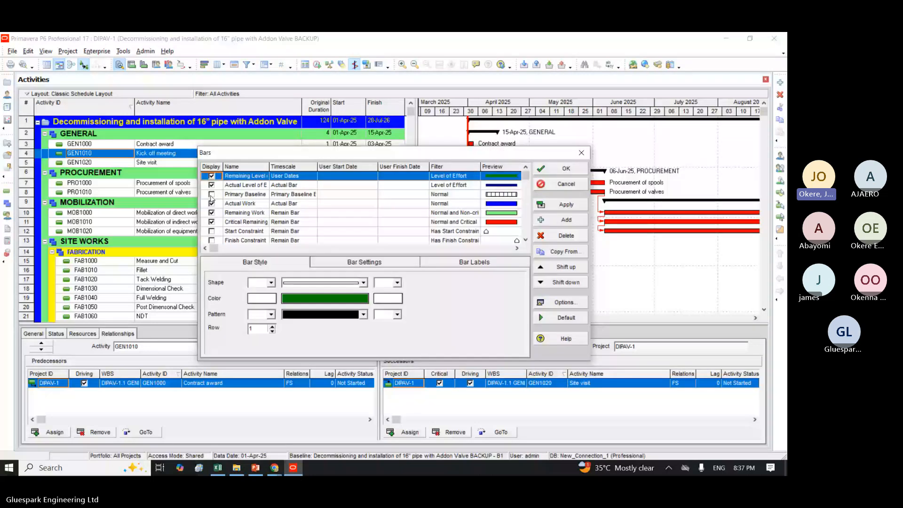
left_click(213, 195)
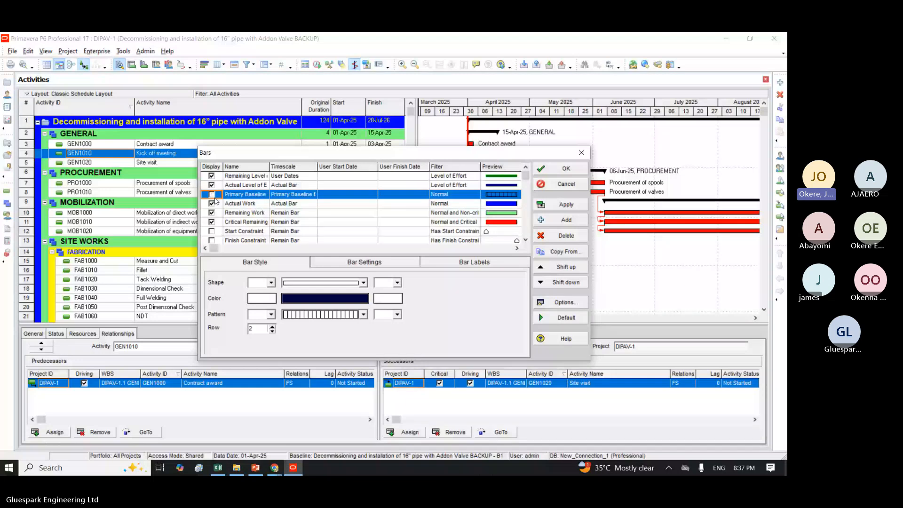
left_click(212, 195)
left_click_drag(362, 156, 224, 136)
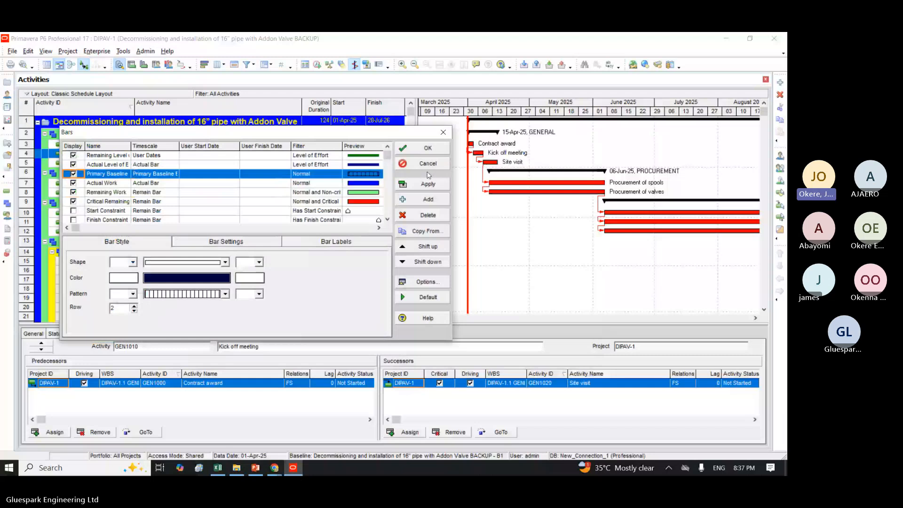
left_click(428, 183)
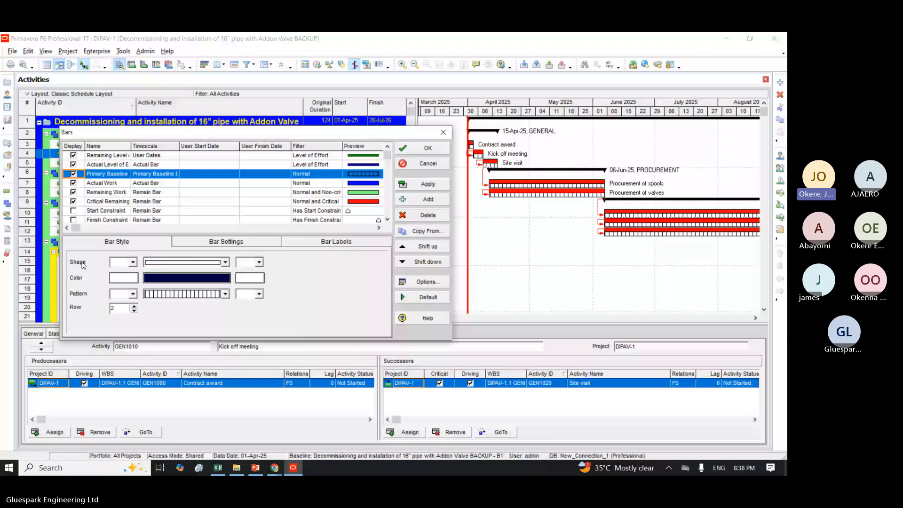
Step: Change the Primary Baseline bar's shape to a thinner bar and apply it to the Gantt chart
left_click(184, 262)
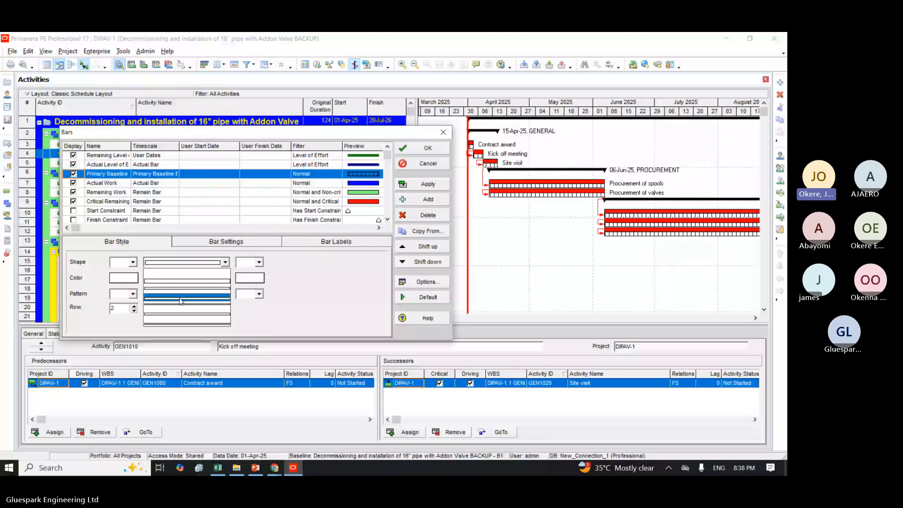
left_click(180, 300)
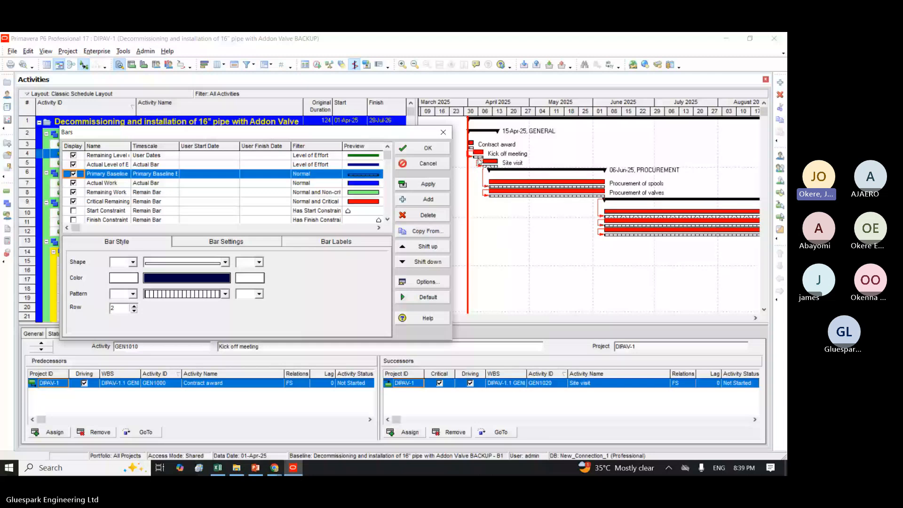
left_click(225, 262)
left_click(195, 293)
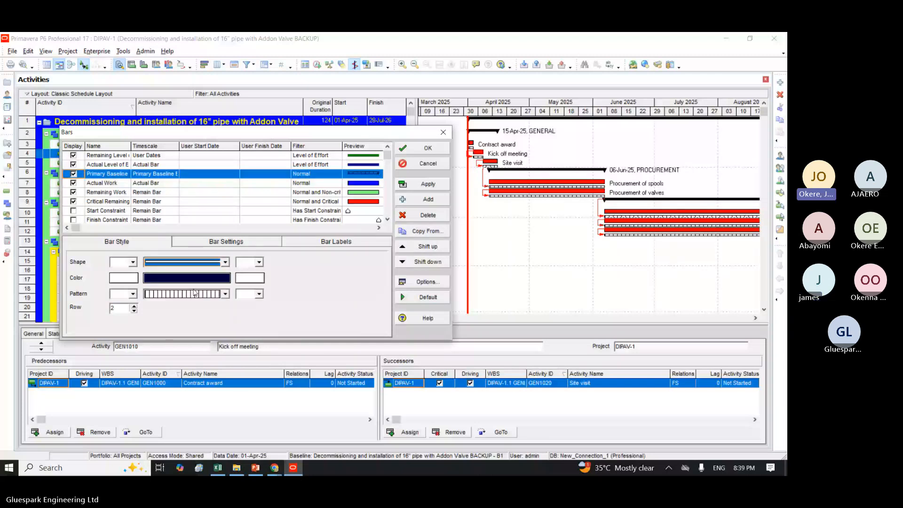
left_click(400, 188)
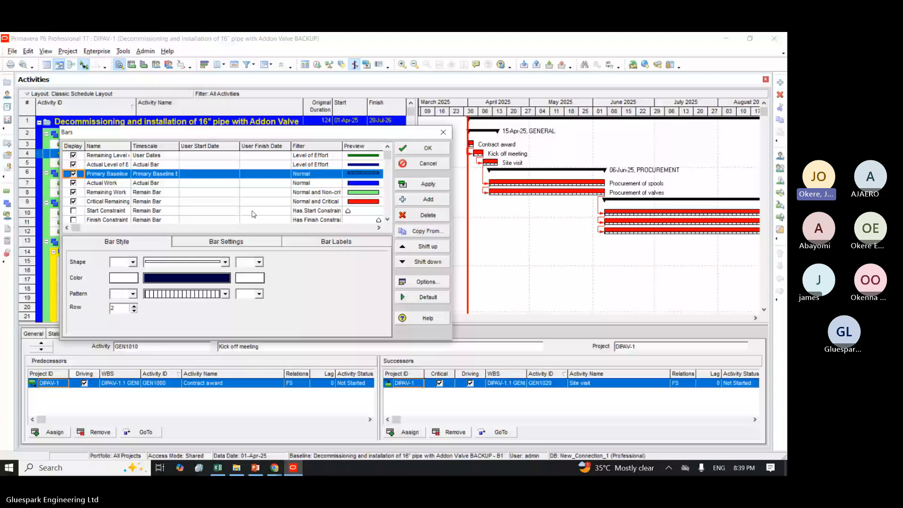
Step: Give the Primary Baseline bar a solid fill pattern and a light yellow colour, and apply the style
left_click(178, 295)
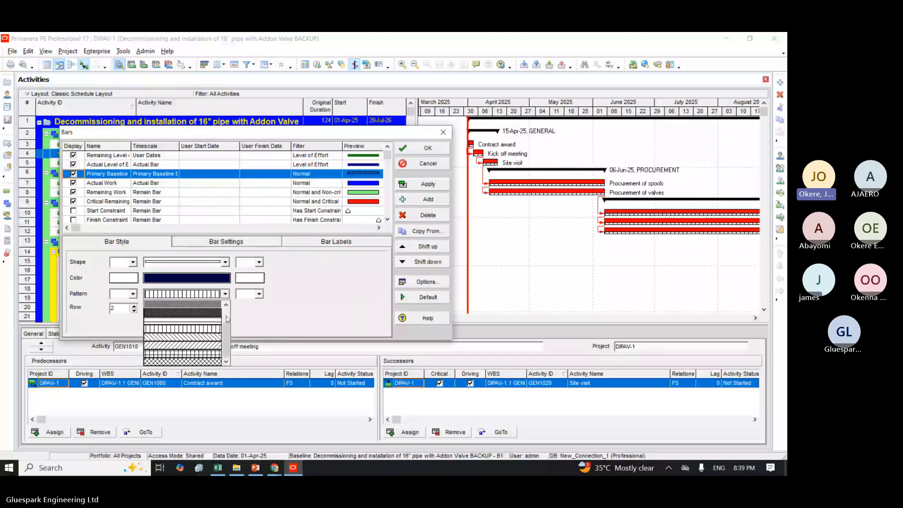
left_click(191, 308)
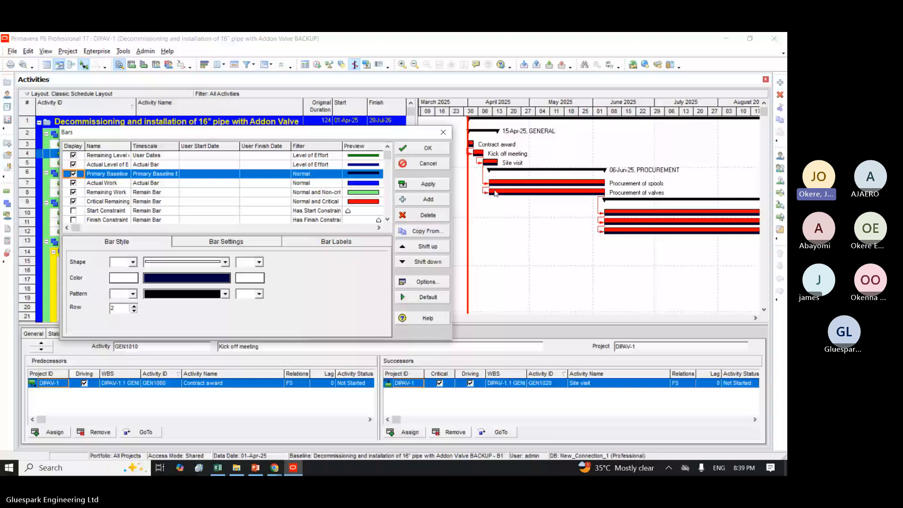
left_click(193, 278)
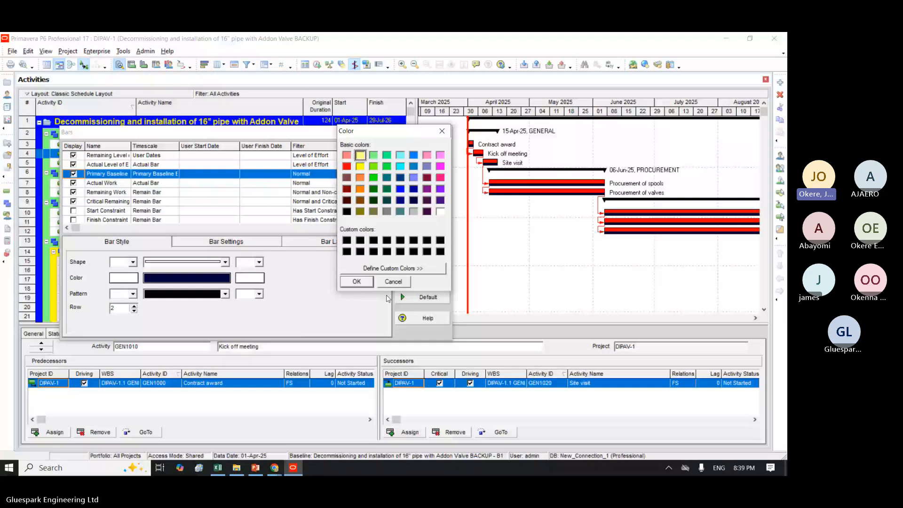
left_click(356, 281)
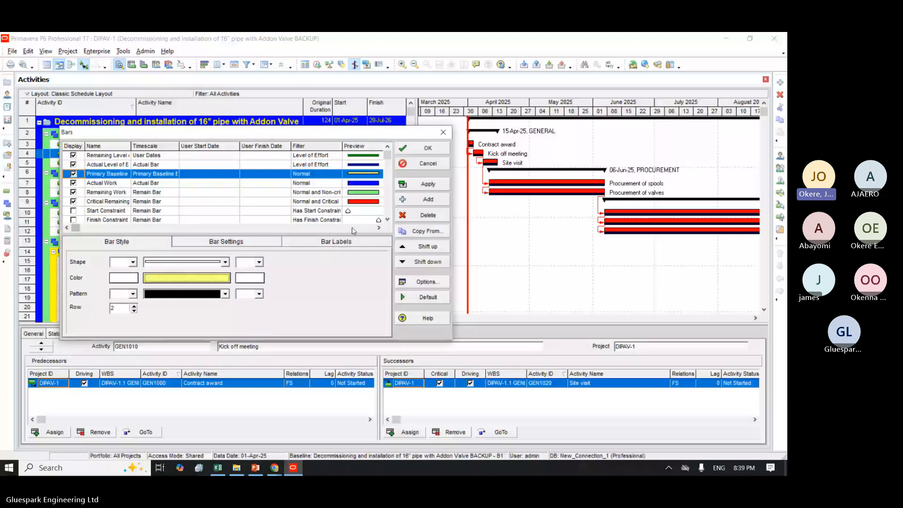
left_click(412, 184)
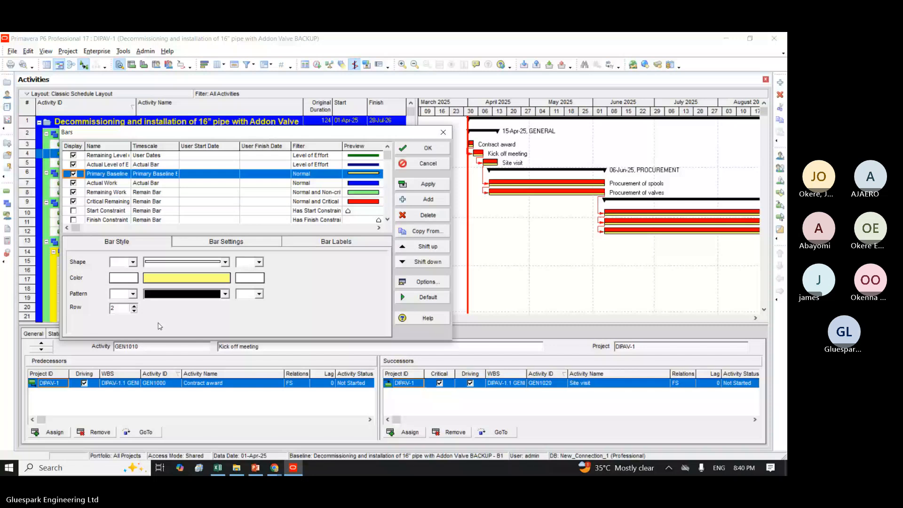
Step: Try red as the Primary Baseline bar's colour and apply it to the Gantt chart
left_click(186, 280)
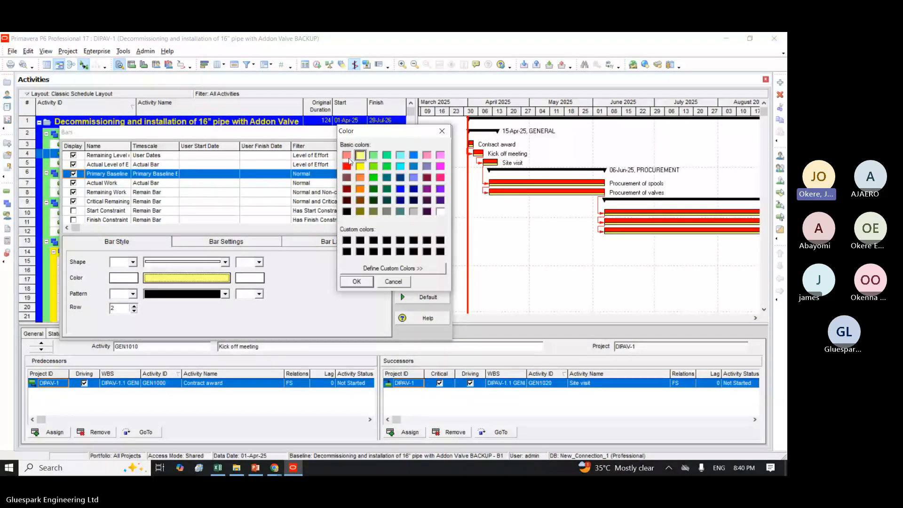
double_click(346, 166)
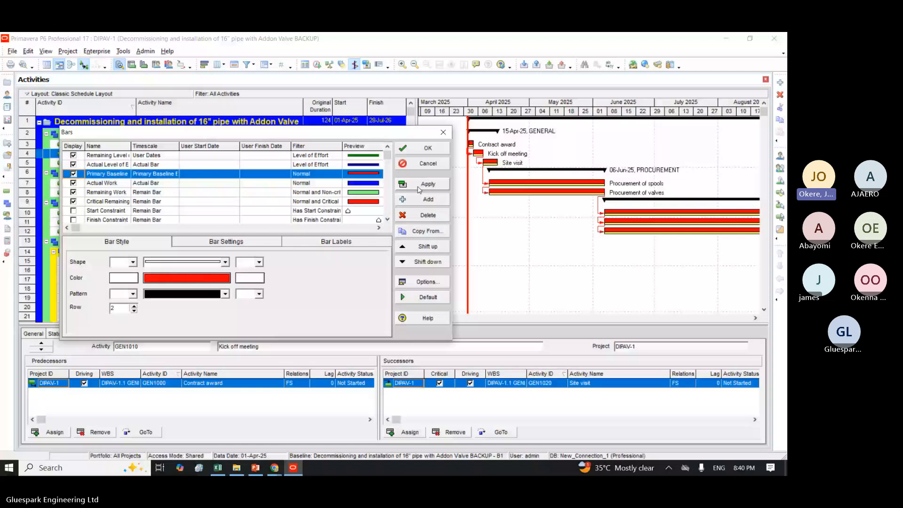
left_click(419, 188)
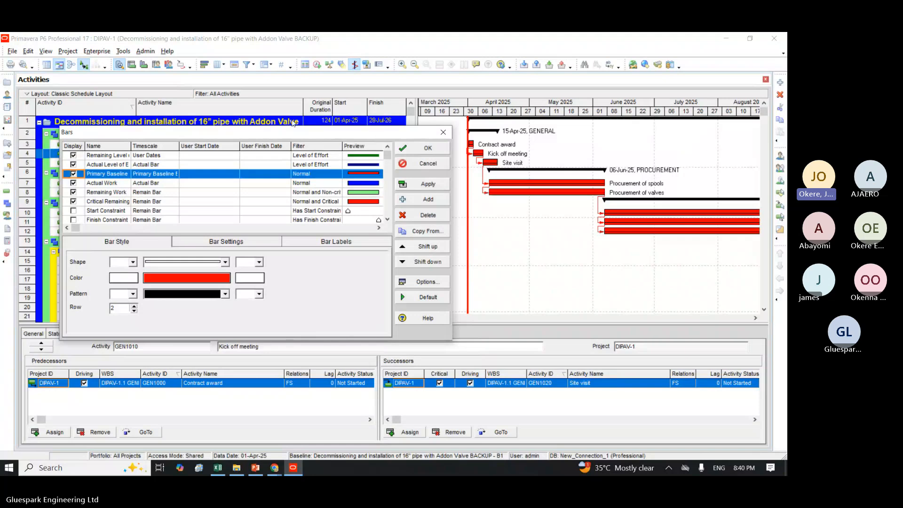
Step: Set the Primary Baseline bar's colour to bright yellow, apply it and accept the bar settings
left_click(203, 278)
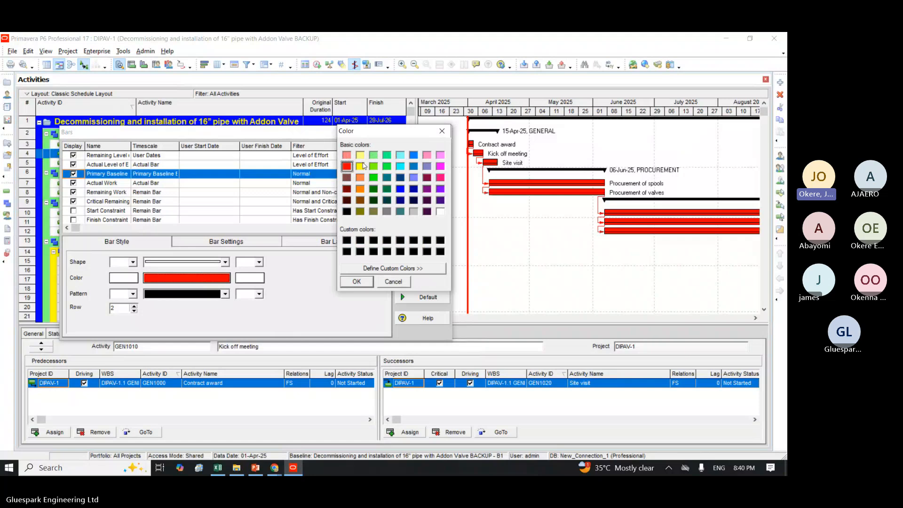
left_click(360, 166)
left_click(356, 281)
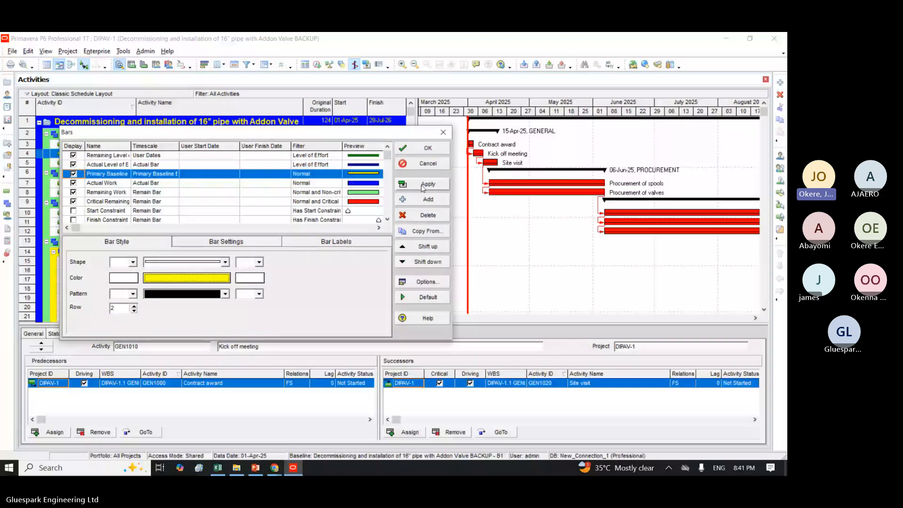
left_click(423, 189)
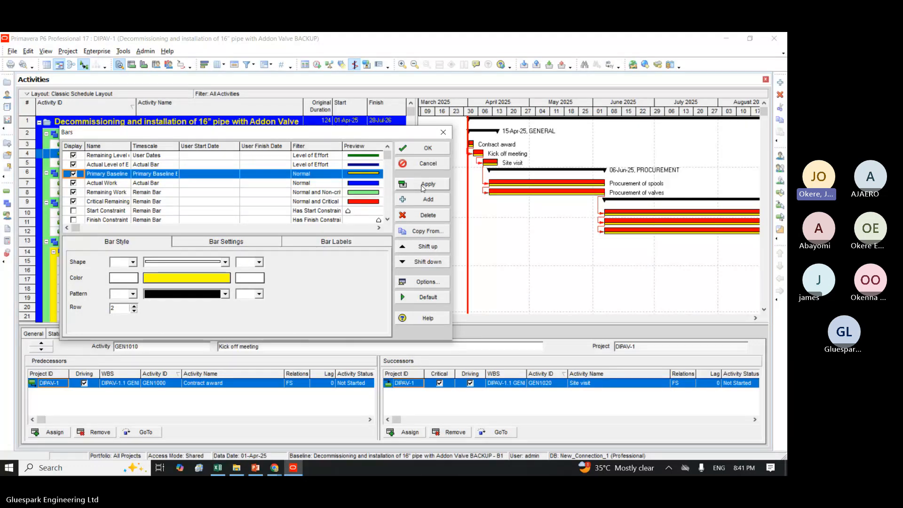
left_click(428, 149)
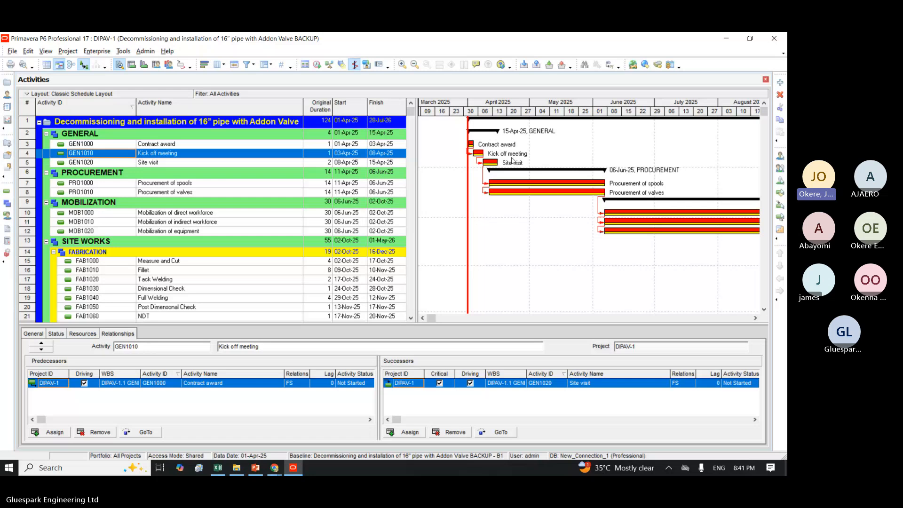
Step: Set the Contract award activity's start date to 03-Apr-25 with a Start On or After constraint, suppressing further constraint prompts
left_click(347, 144)
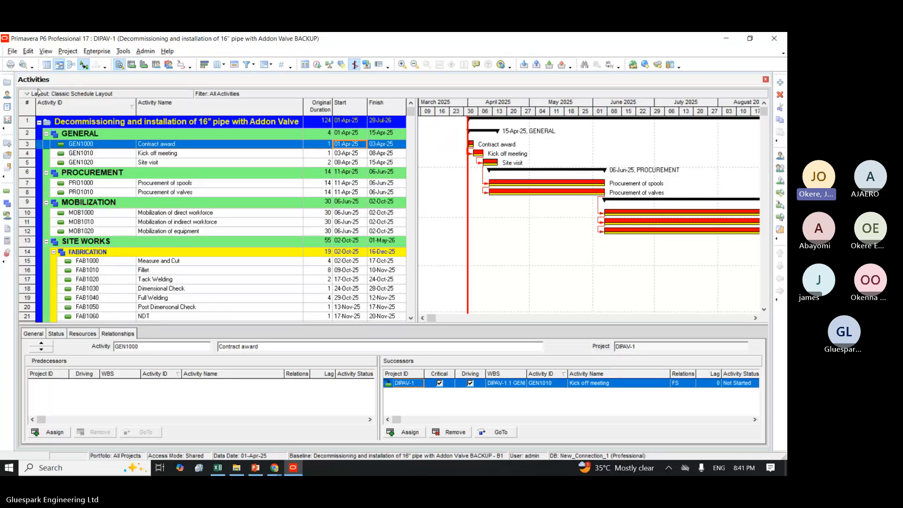
left_click(56, 334)
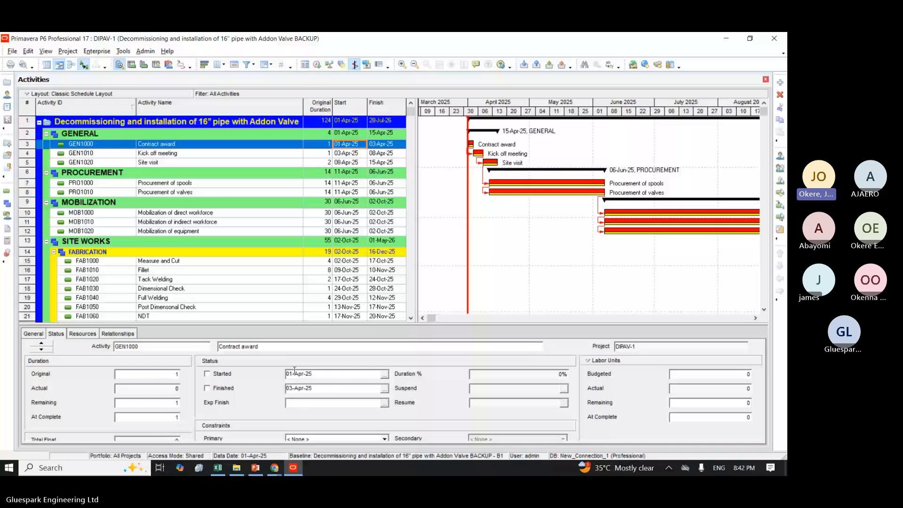
left_click(385, 376)
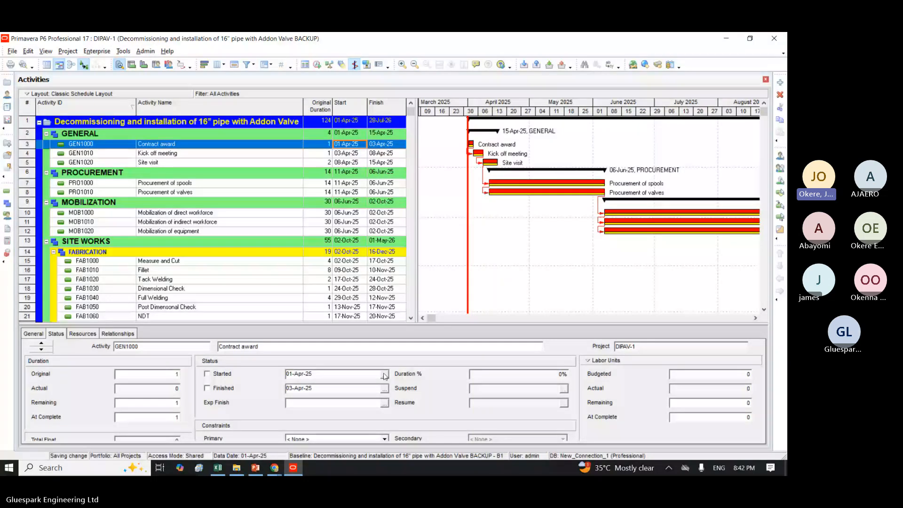
left_click(384, 375)
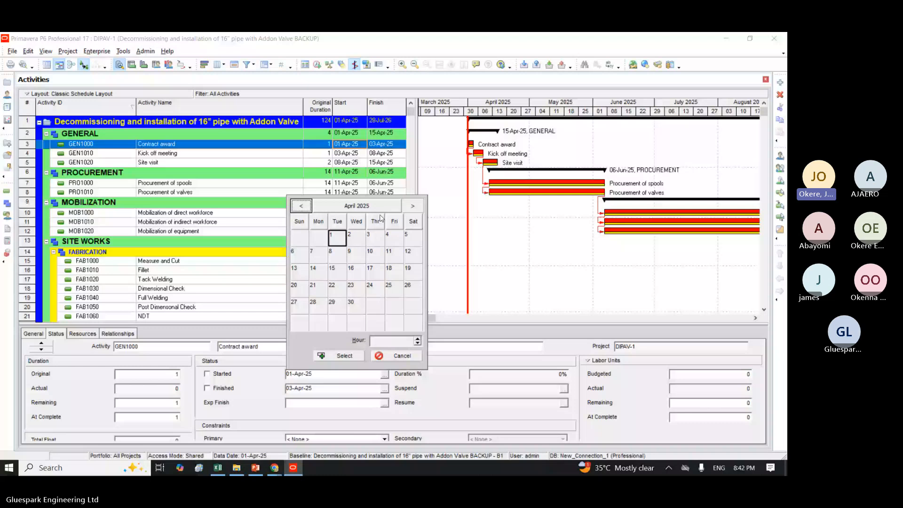
left_click(374, 241)
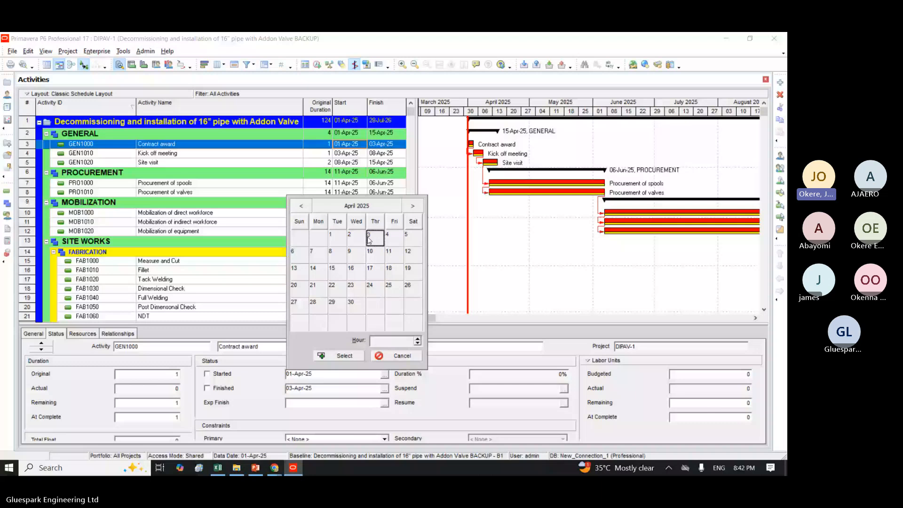
double_click(369, 240)
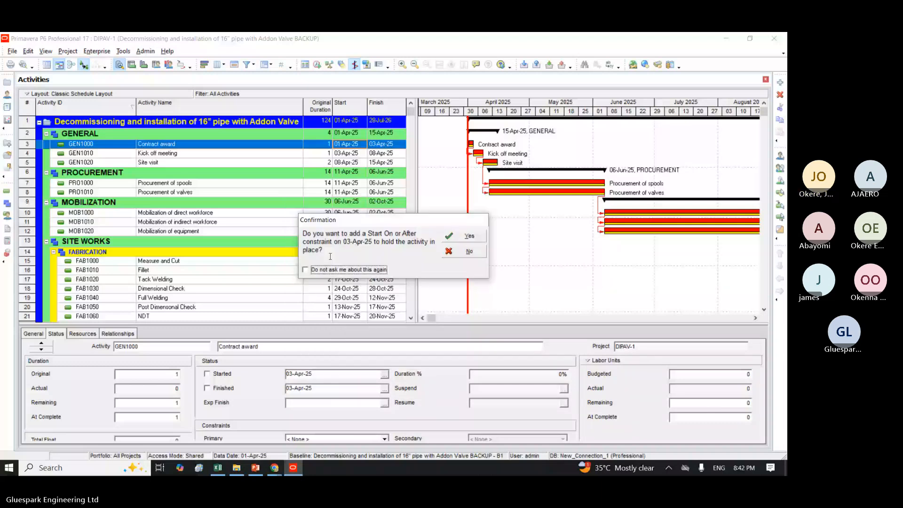
left_click(314, 271)
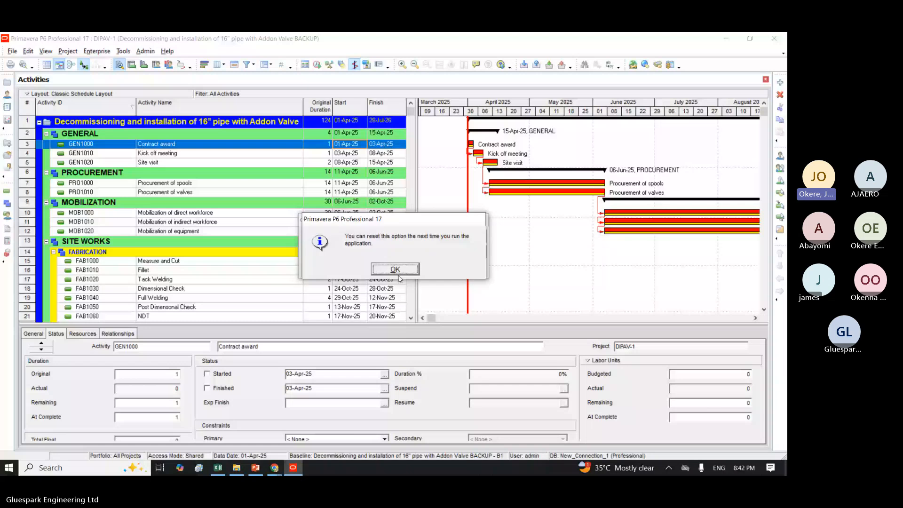
left_click(396, 270)
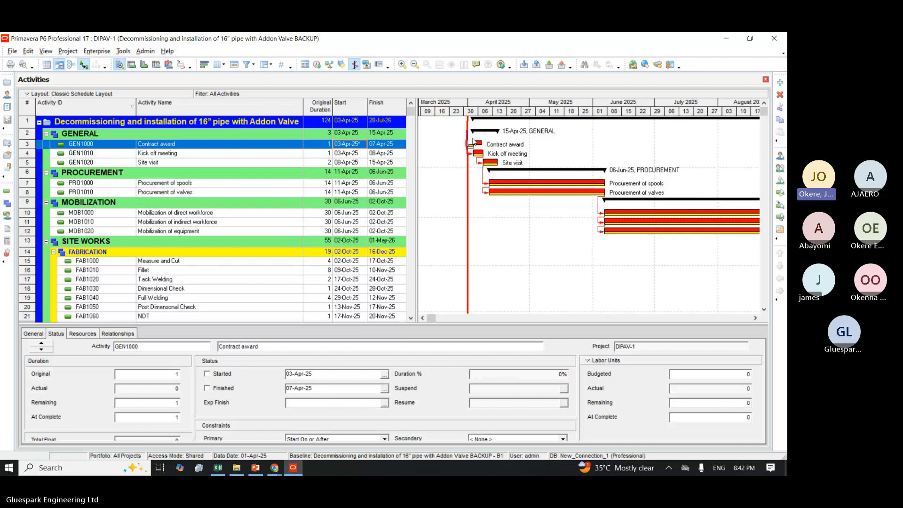
Step: Mark the Contract award activity as started and finished, and reschedule the project
left_click(207, 375)
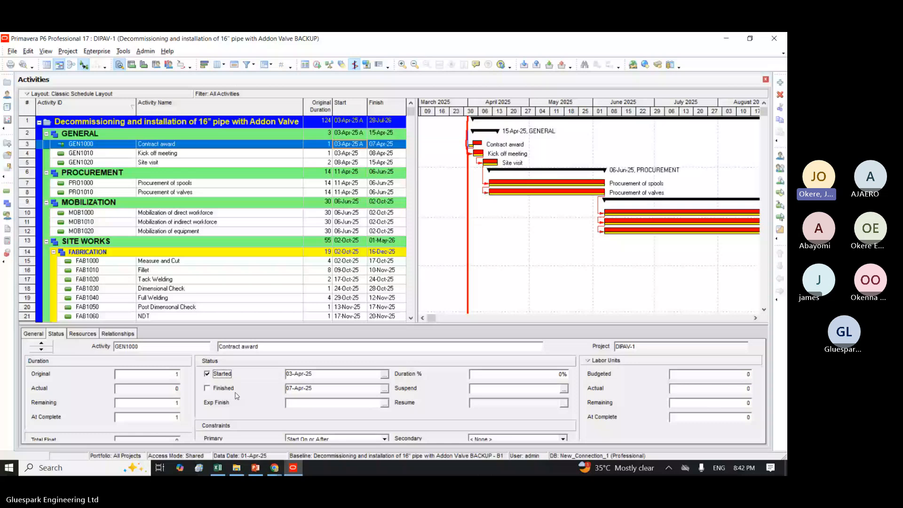
left_click(208, 390)
left_click(207, 390)
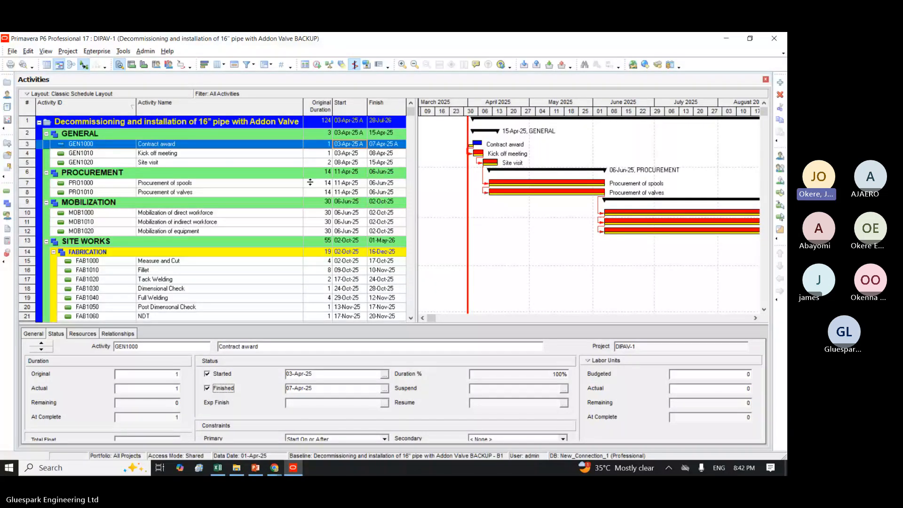
left_click(316, 64)
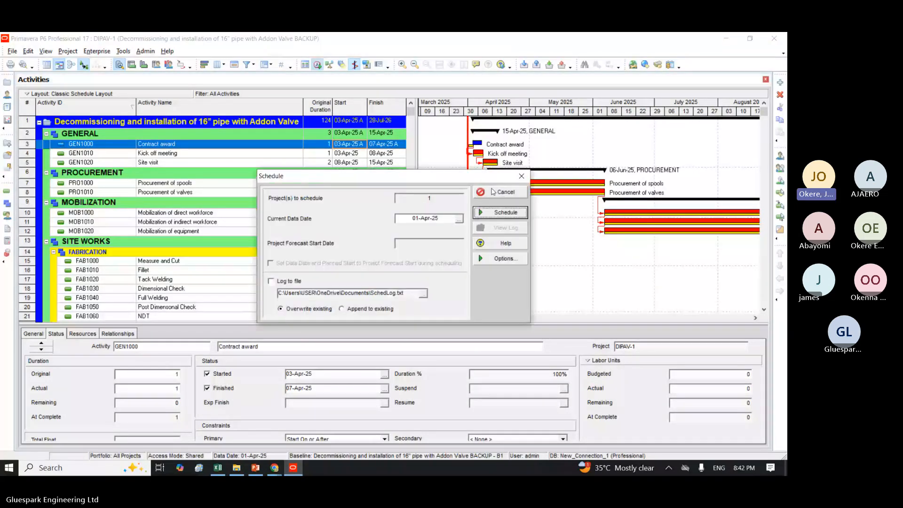
left_click(496, 213)
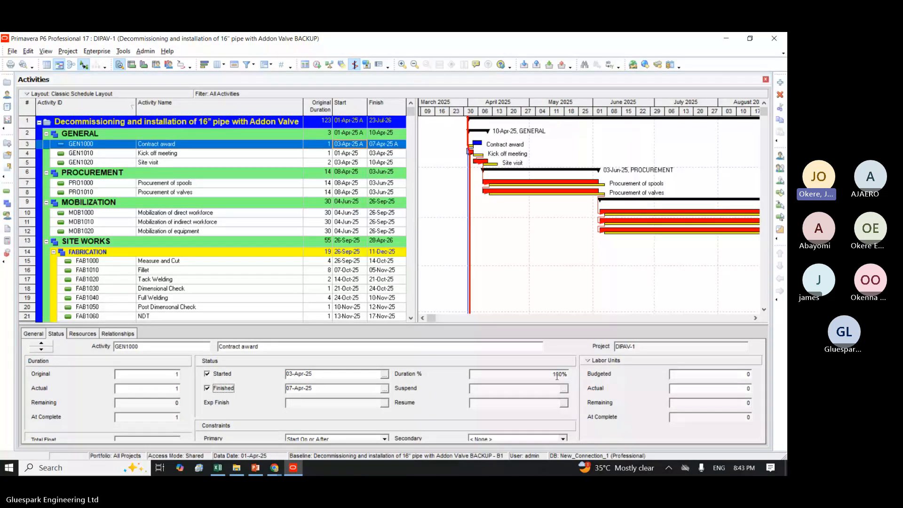
Step: Remove the finished status from Contract award and set its duration percent complete to 50%
left_click(210, 390)
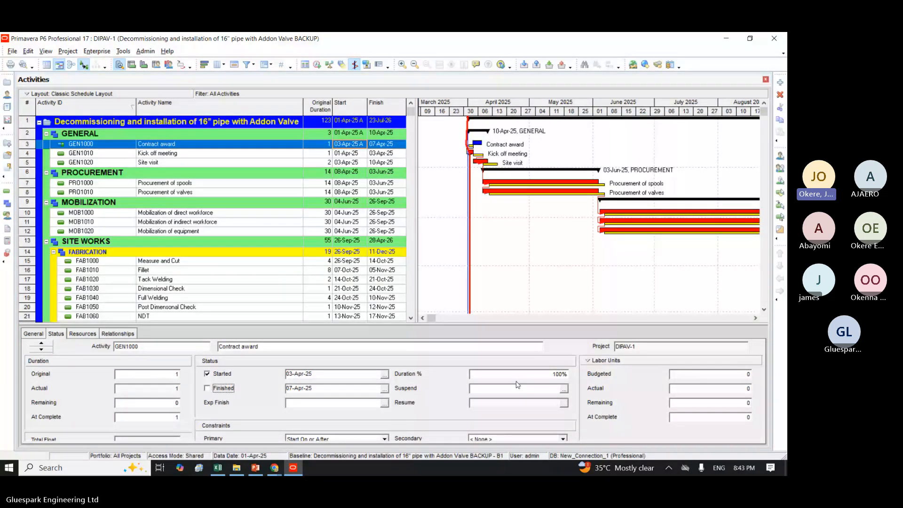
left_click(562, 376)
key("BackSpace")
key("BackSpace")
key("BackSpace")
key("BackSpace")
type("50")
key("Return")
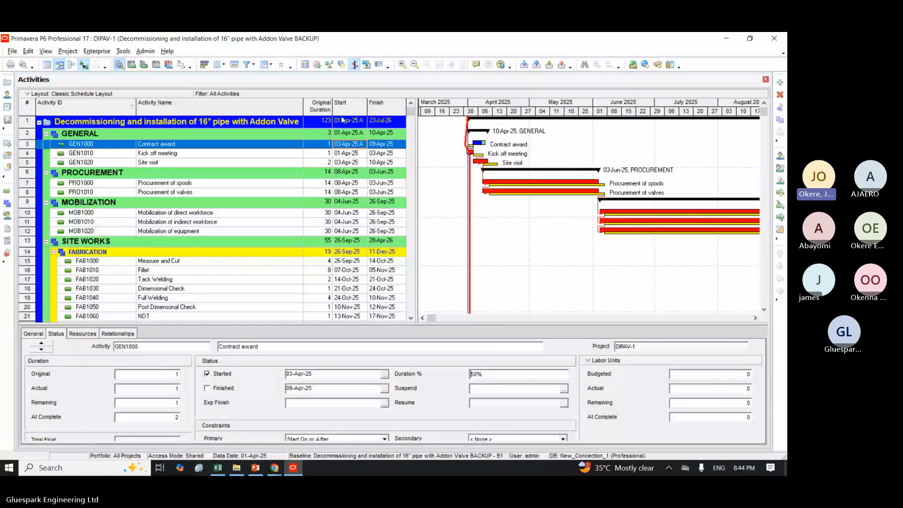
left_click(344, 148)
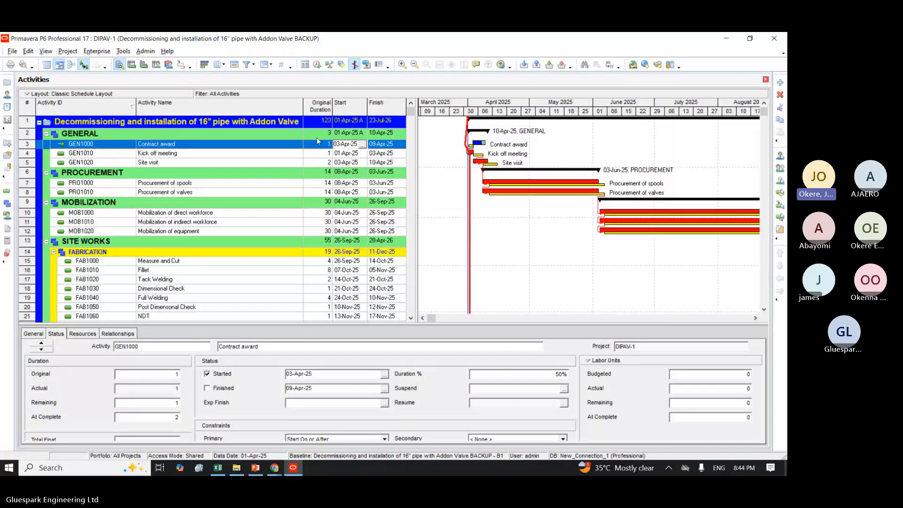
left_click(319, 149)
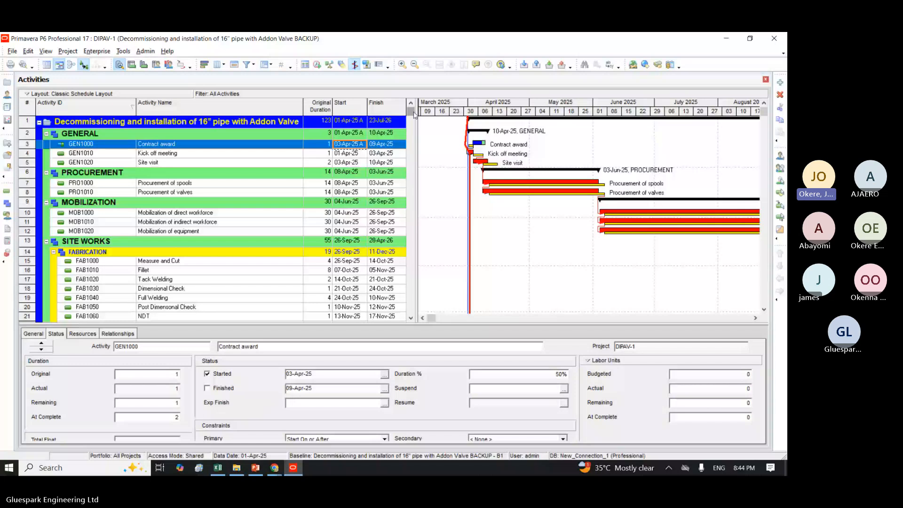
Step: Widen the activity table to make room beyond the Finish column, narrowing the Gantt chart
scroll(436, 122, "down", 1)
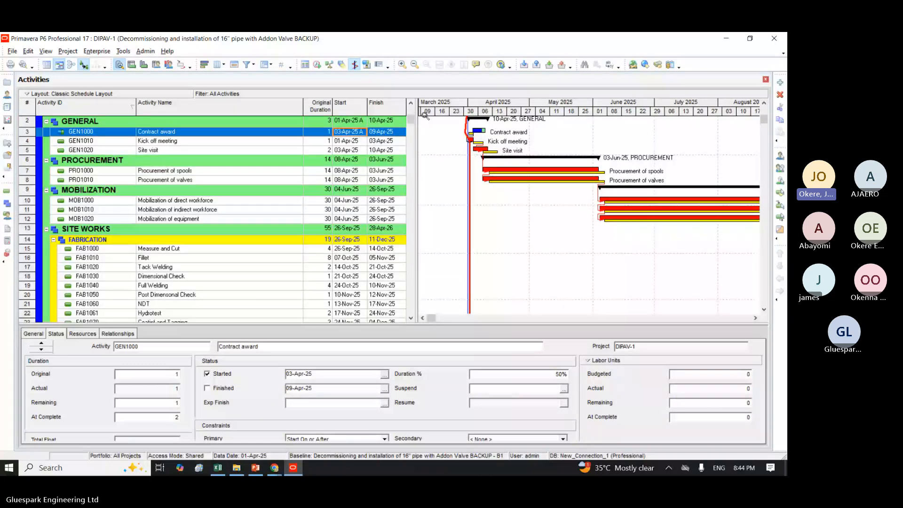
scroll(425, 115, "up", 1)
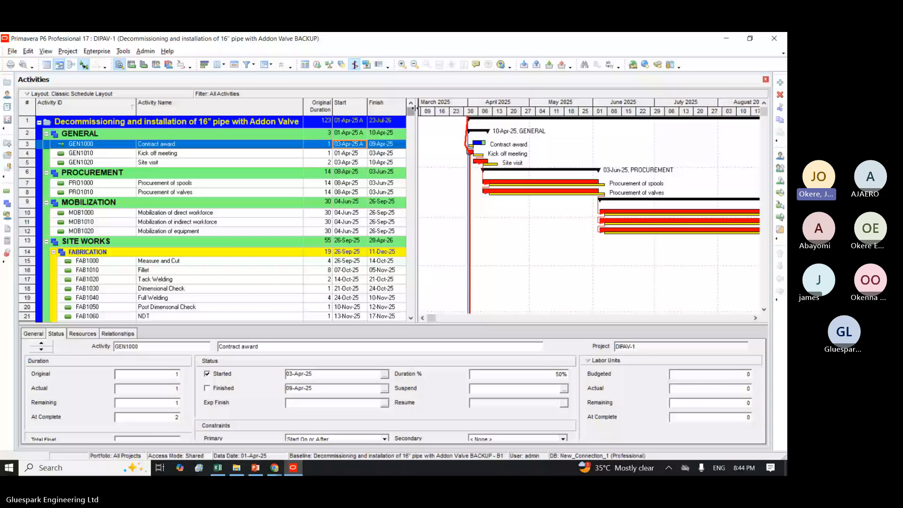
left_click_drag(416, 108, 457, 109)
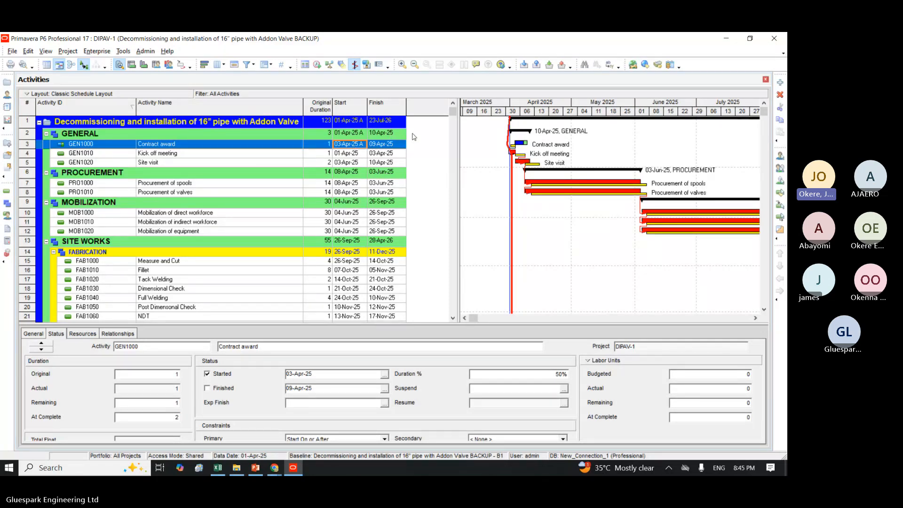
Step: Add the BL Project Start and BL Project Finish columns after Finish, widening the activity table and narrowing BL Project Start to show both
right_click(426, 108)
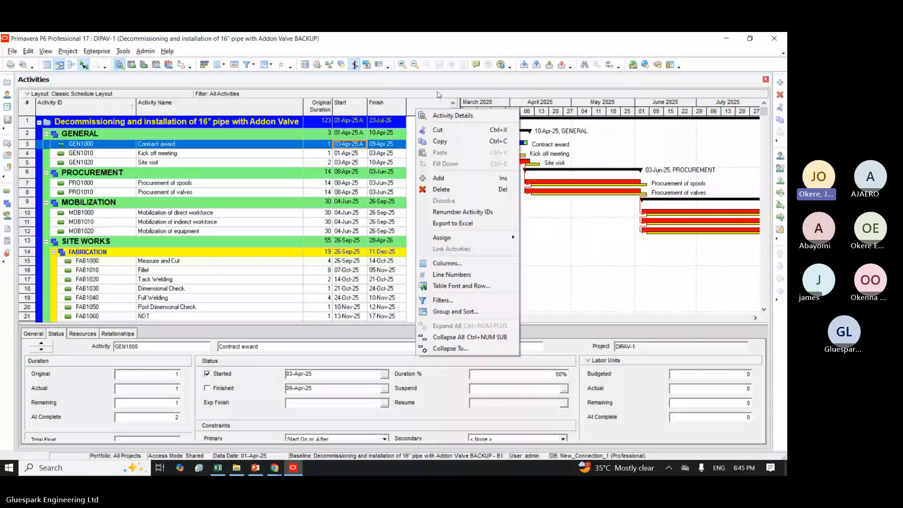
right_click(433, 110)
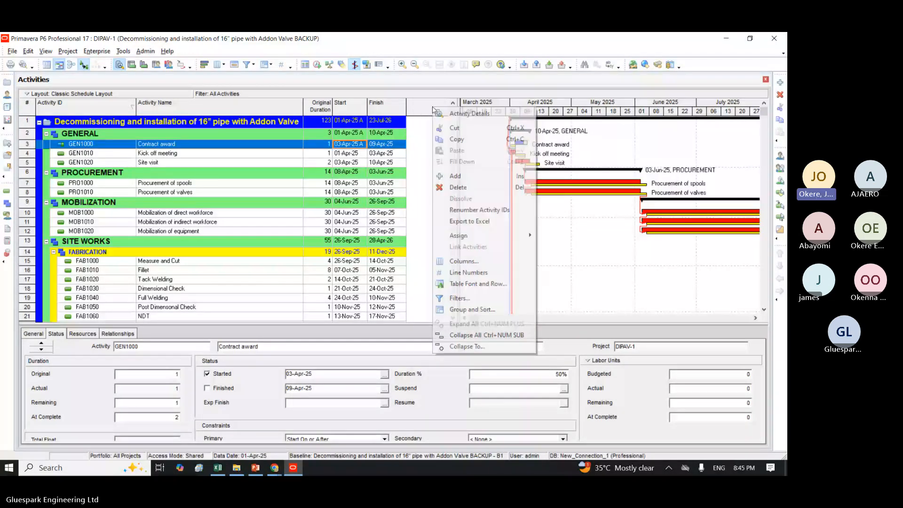
left_click(461, 262)
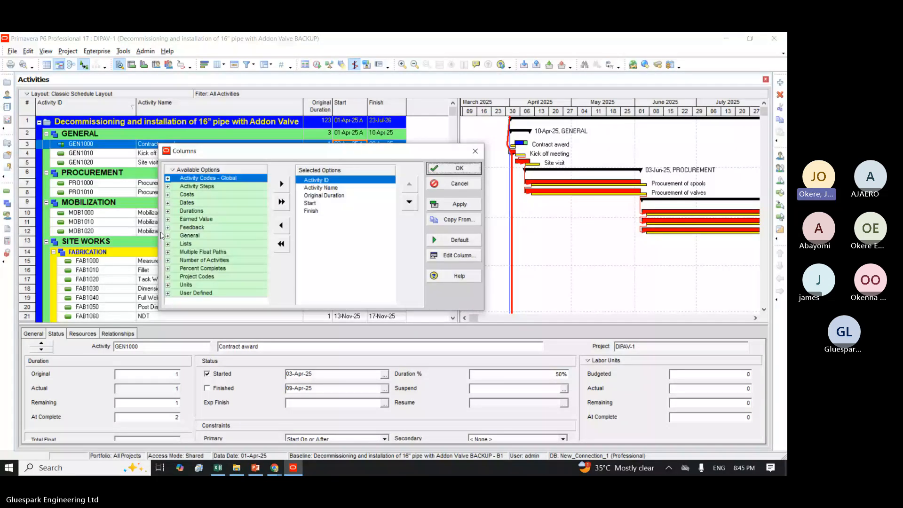
double_click(187, 202)
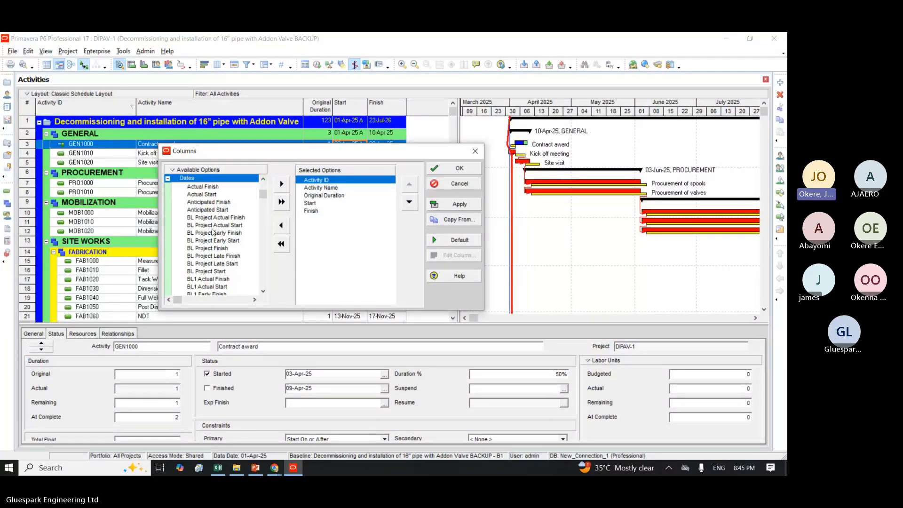
left_click(206, 271)
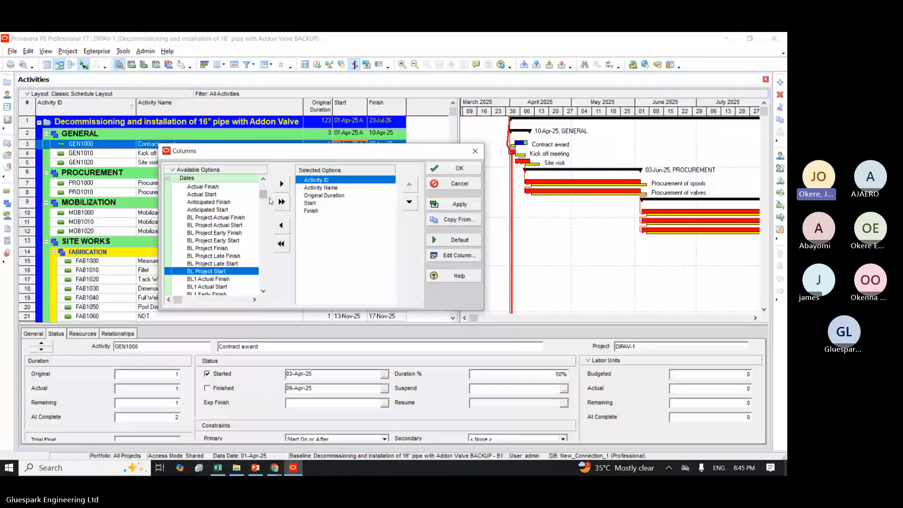
left_click(310, 212)
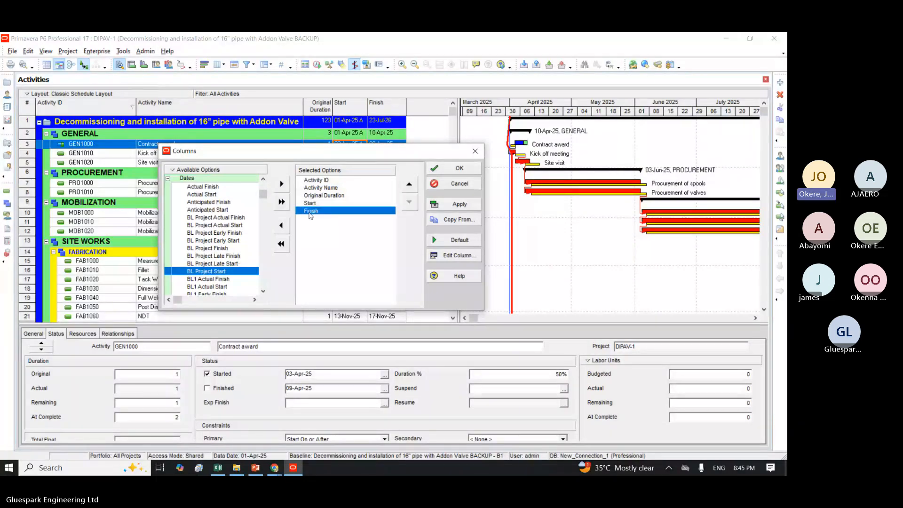
left_click(281, 183)
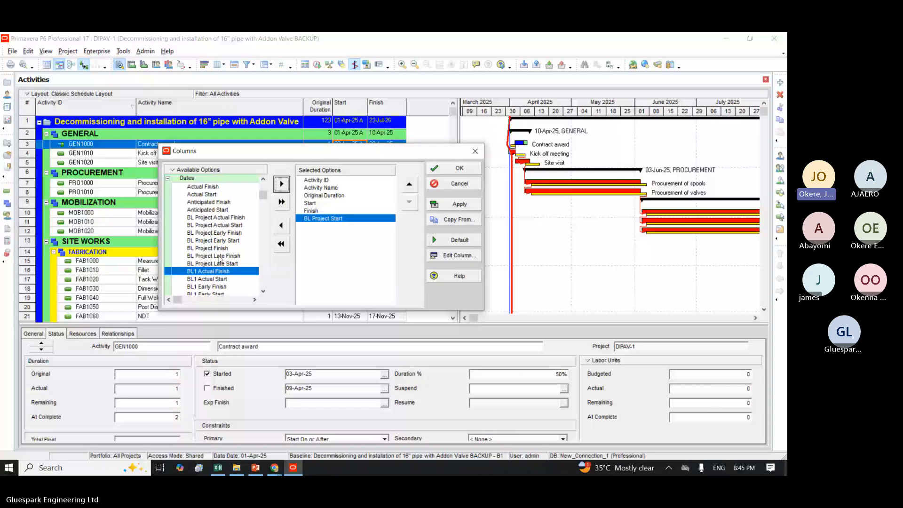
left_click(208, 248)
left_click(281, 184)
left_click(451, 207)
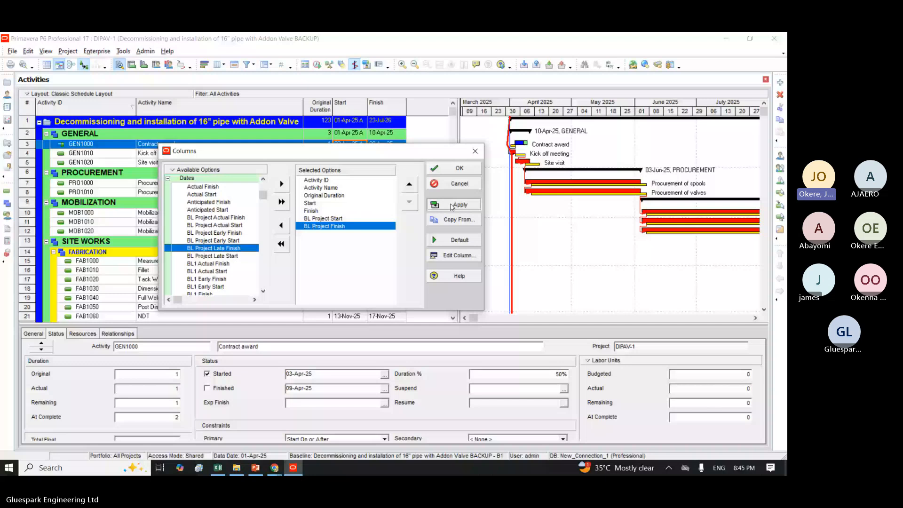
left_click(473, 171)
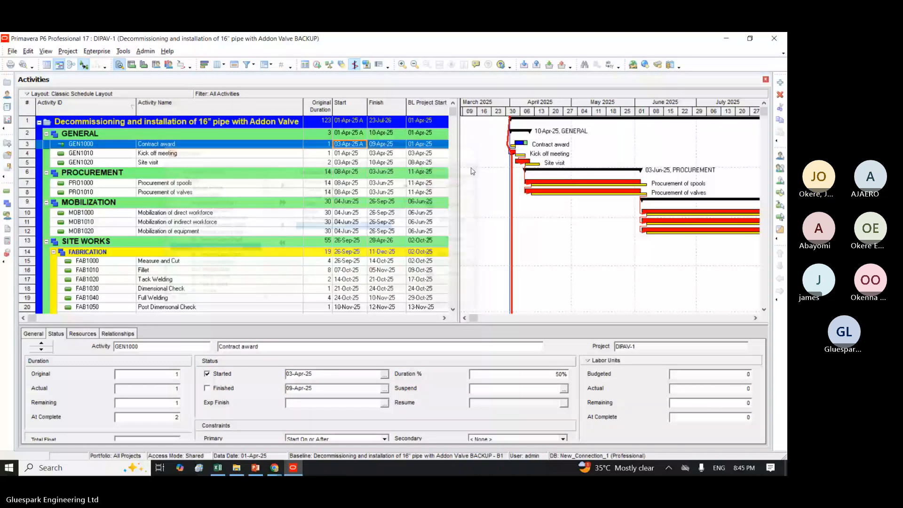
left_click_drag(459, 142, 516, 138)
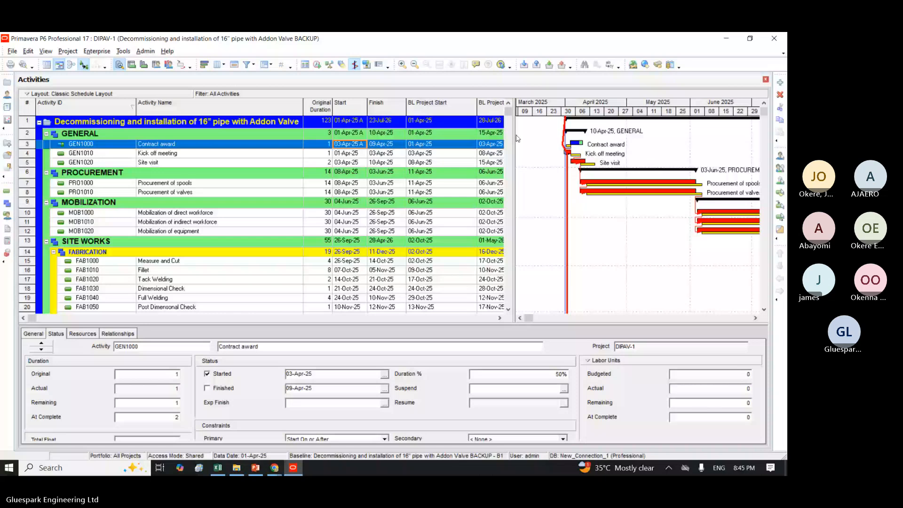
left_click_drag(477, 108, 440, 107)
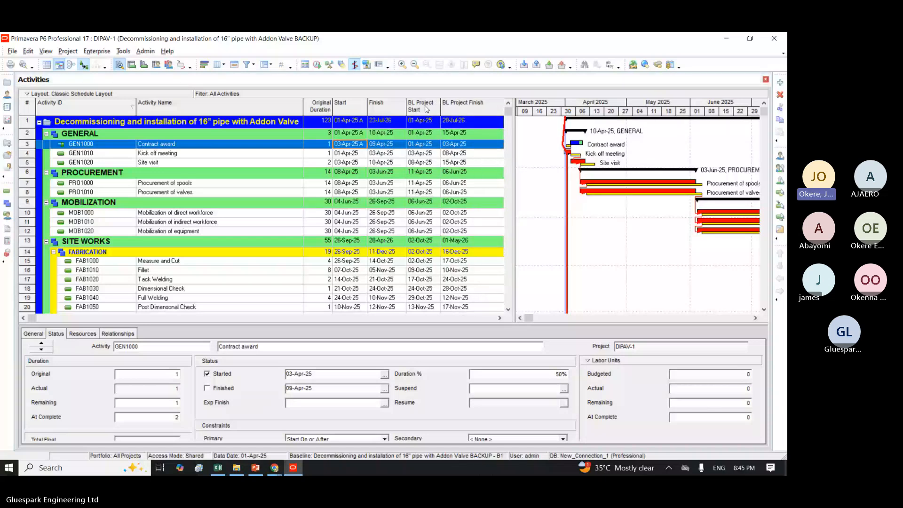
Step: Compare the Contract award activity's current start and finish dates with its BL Project Start and BL Project Finish dates
left_click(420, 145)
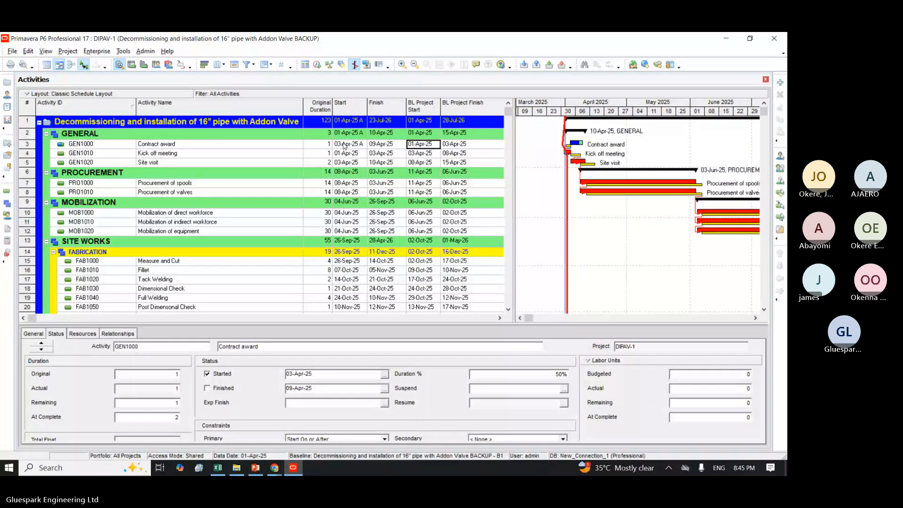
left_click(344, 145)
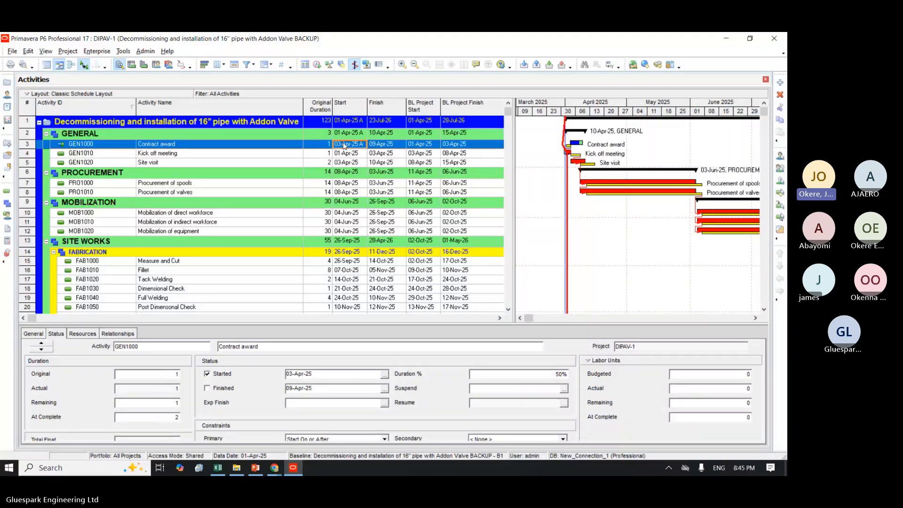
left_click(451, 147)
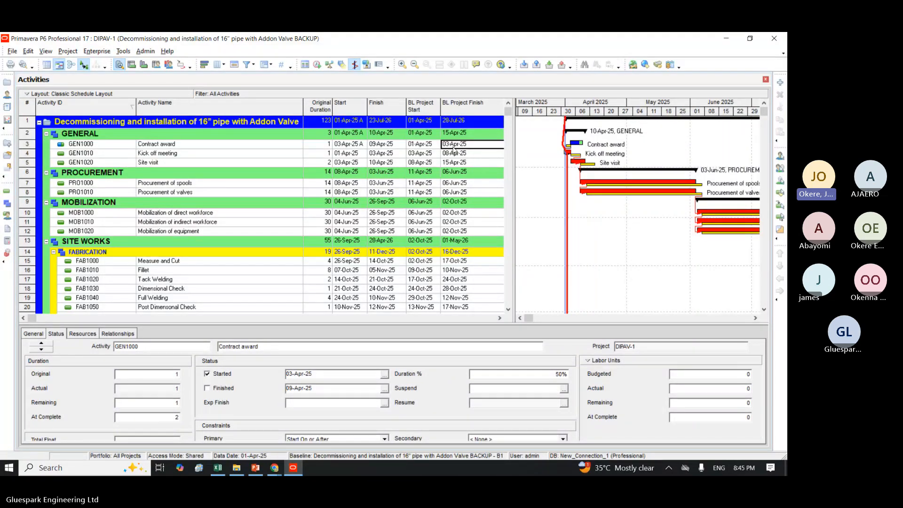
left_click(378, 146)
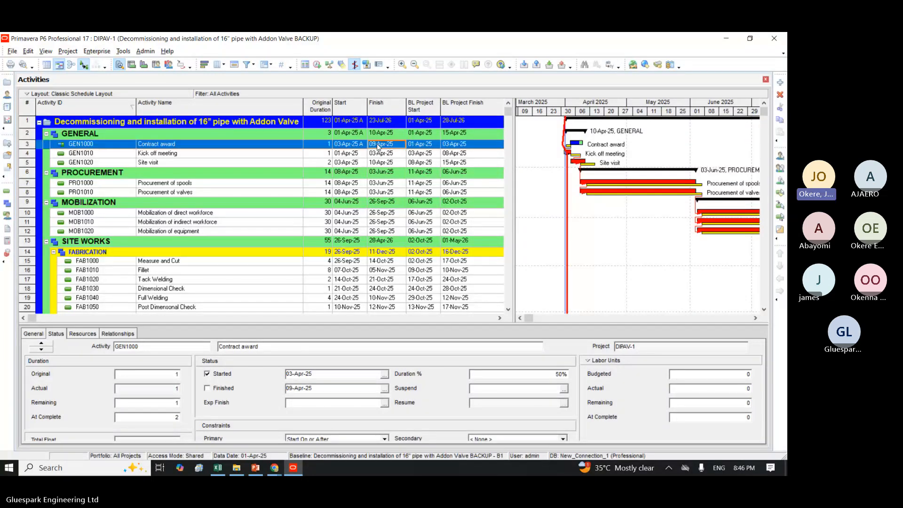
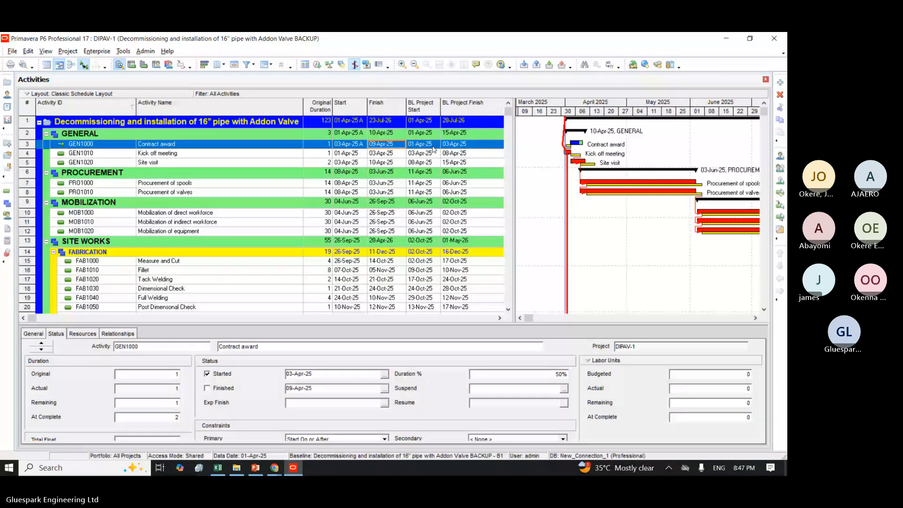
Step: Undo the 50% progress on Contract award, remove its finished and started statuses, and reschedule the project
key("ctrl+z")
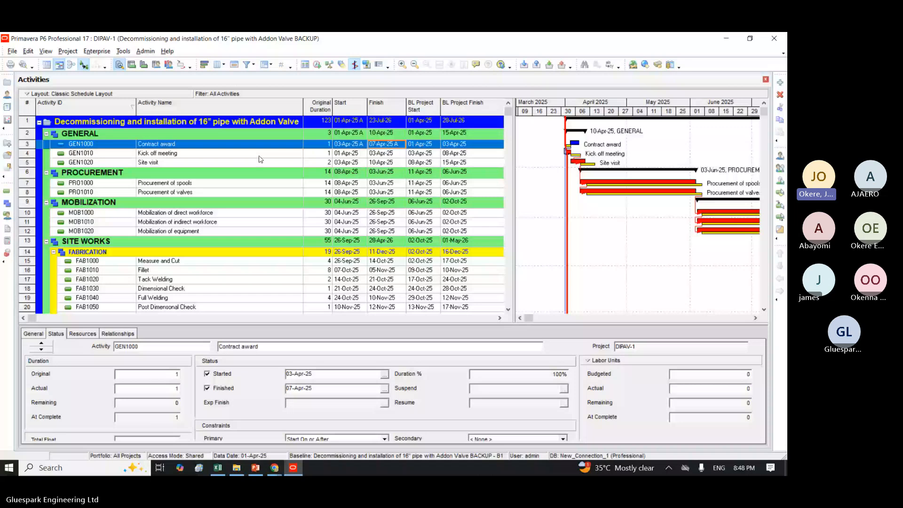
left_click(207, 388)
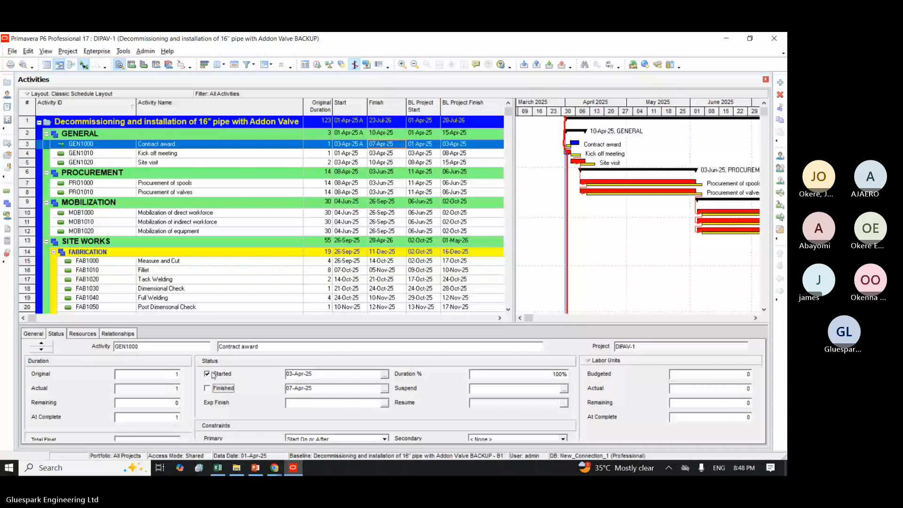
left_click(207, 374)
key("Return")
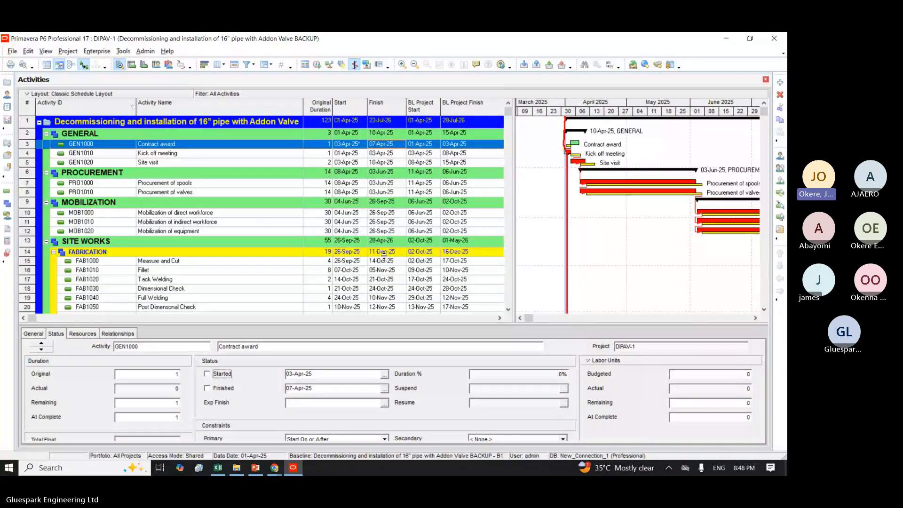
left_click(318, 65)
left_click(504, 213)
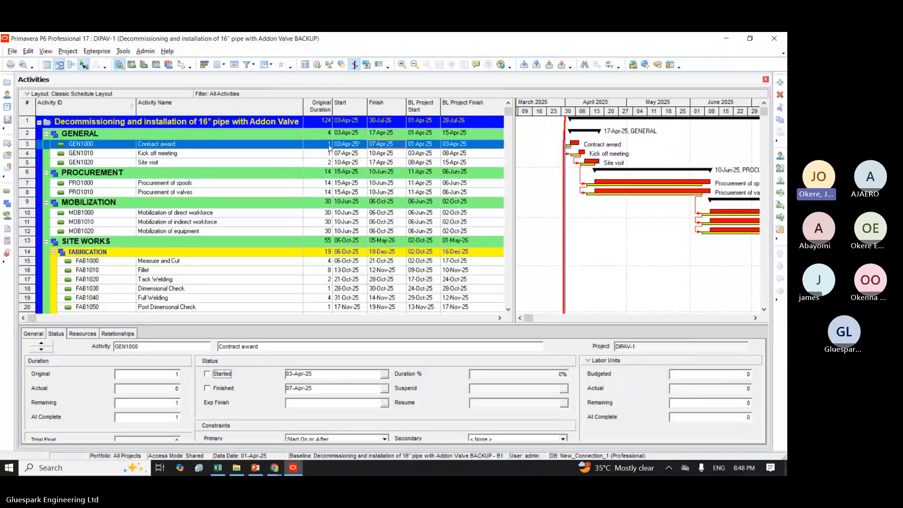
Step: Check the planned start and data date of the DIPAV project among the EPC projects, and return to the activities
left_click(317, 145)
left_click(317, 146)
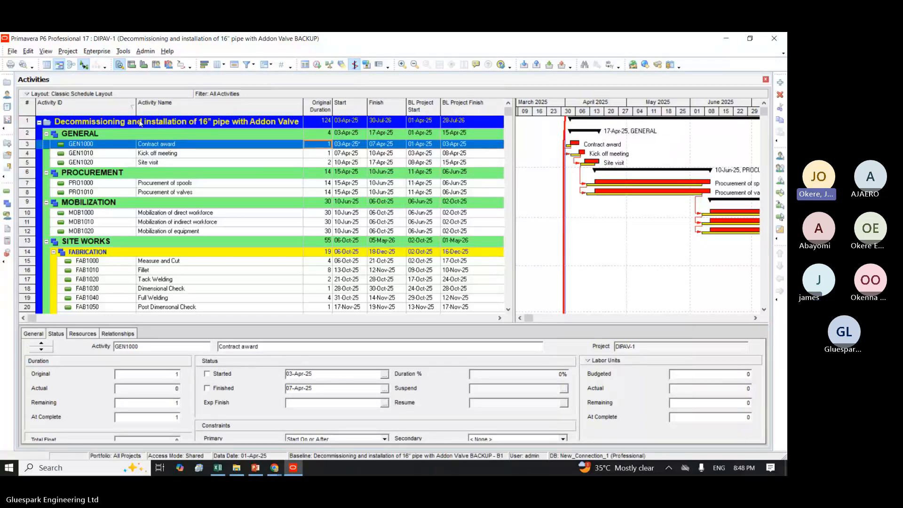
left_click(69, 56)
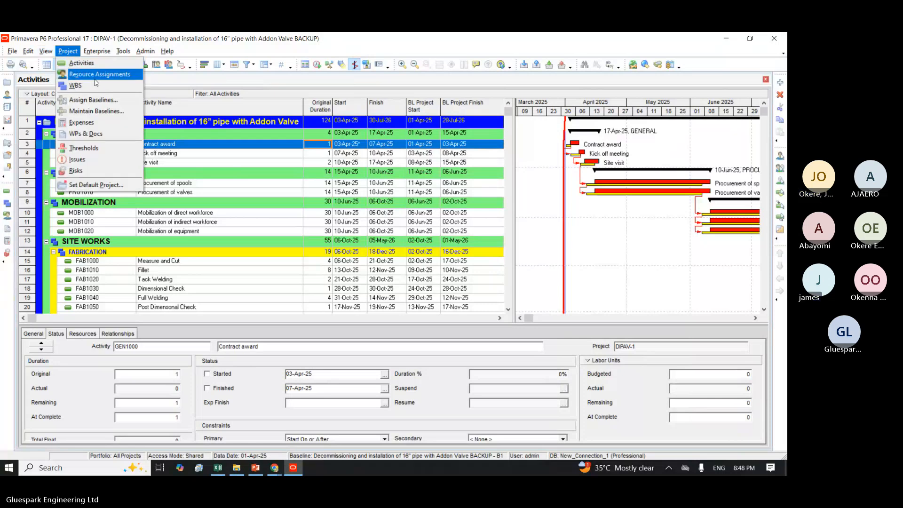
key("Escape")
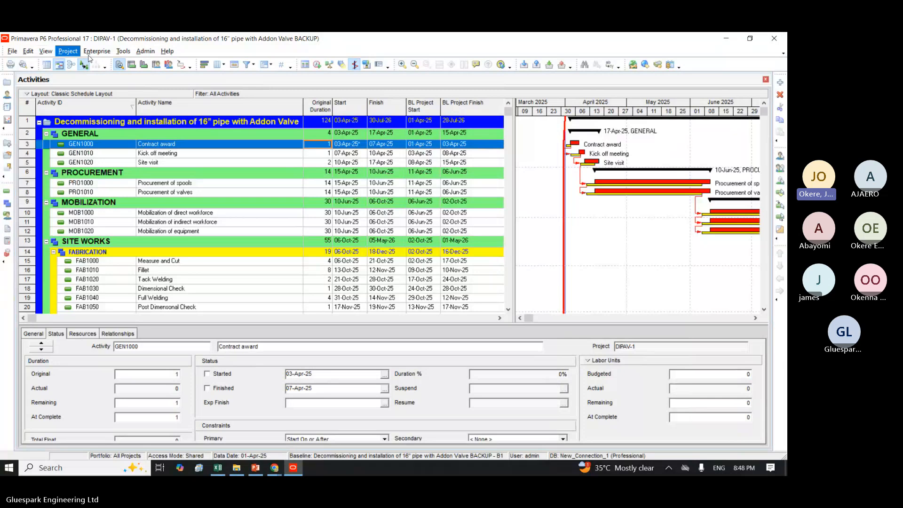
left_click(89, 53)
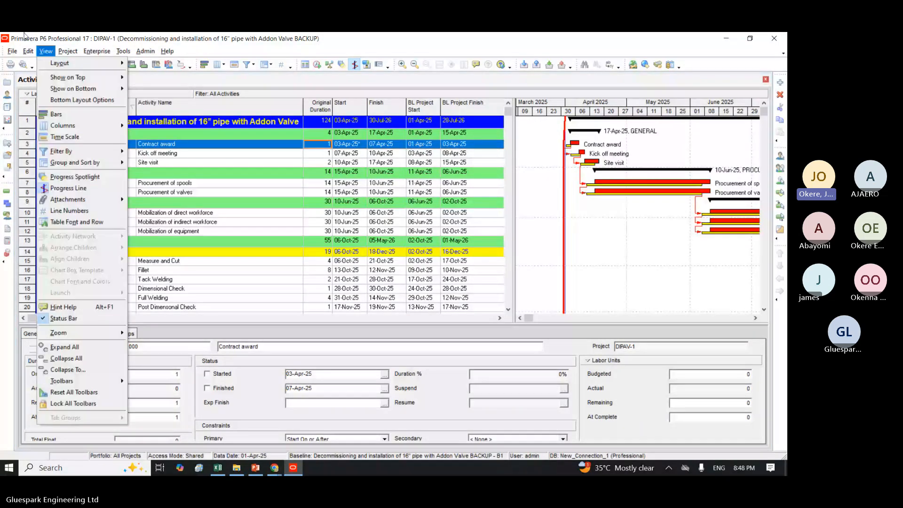
mouse_move(68, 51)
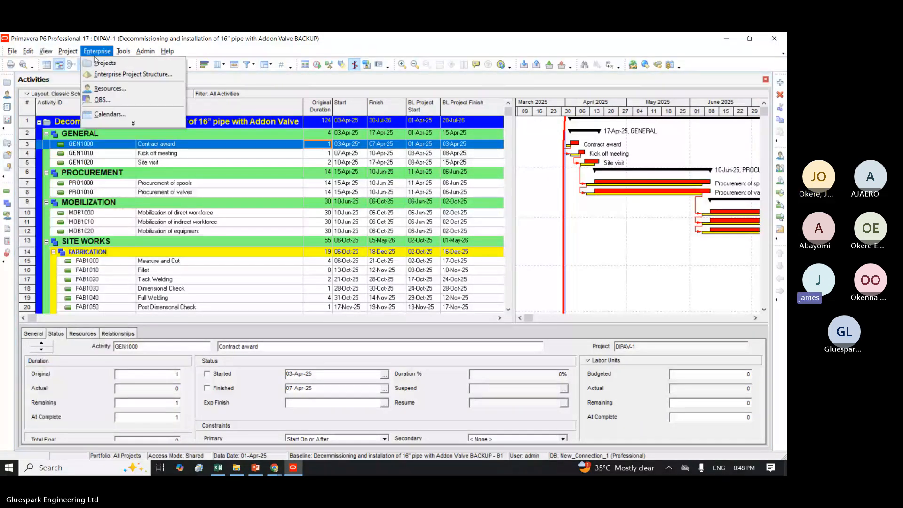
left_click(97, 63)
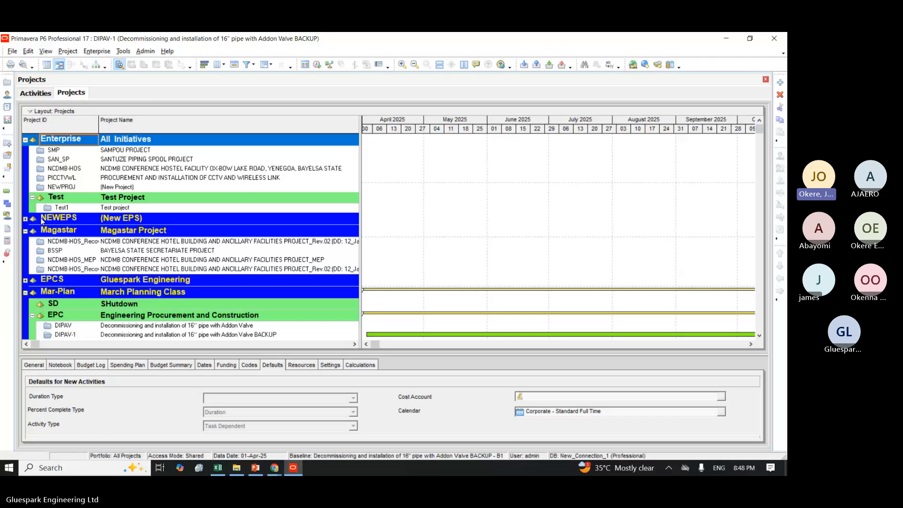
left_click(108, 328)
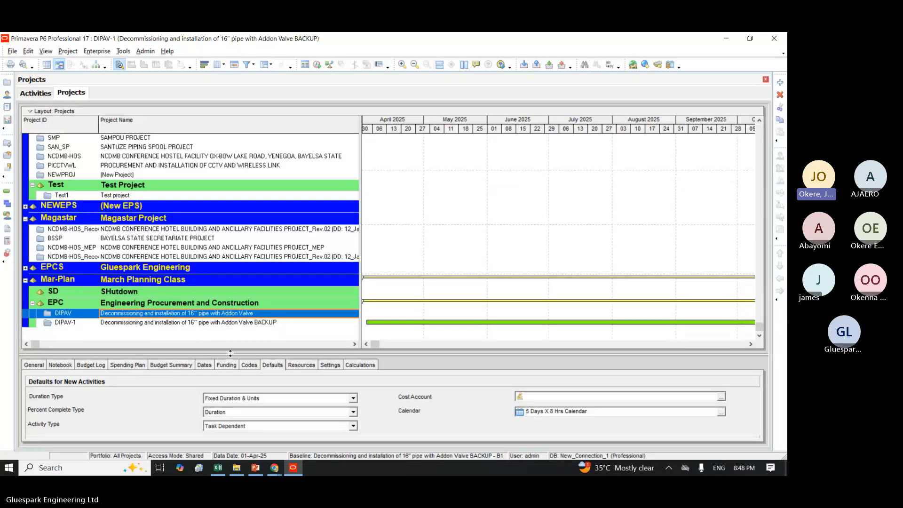
left_click(204, 366)
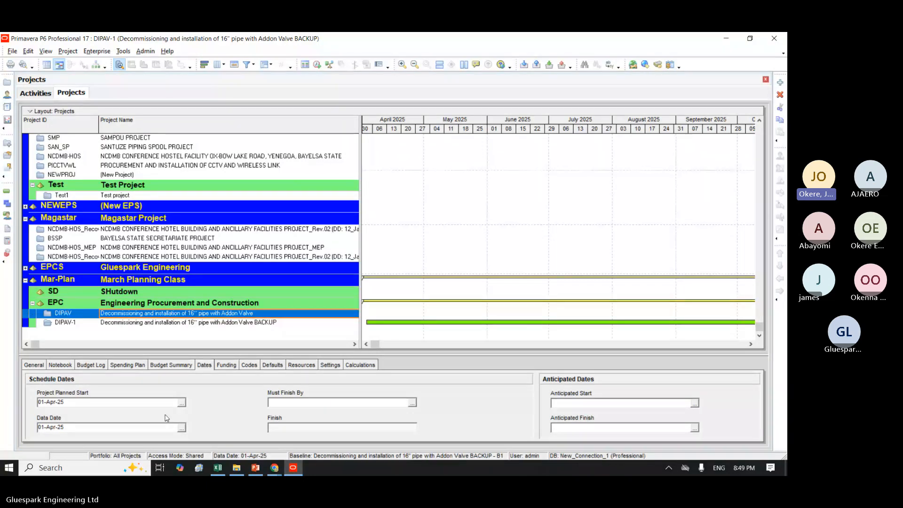
left_click(32, 93)
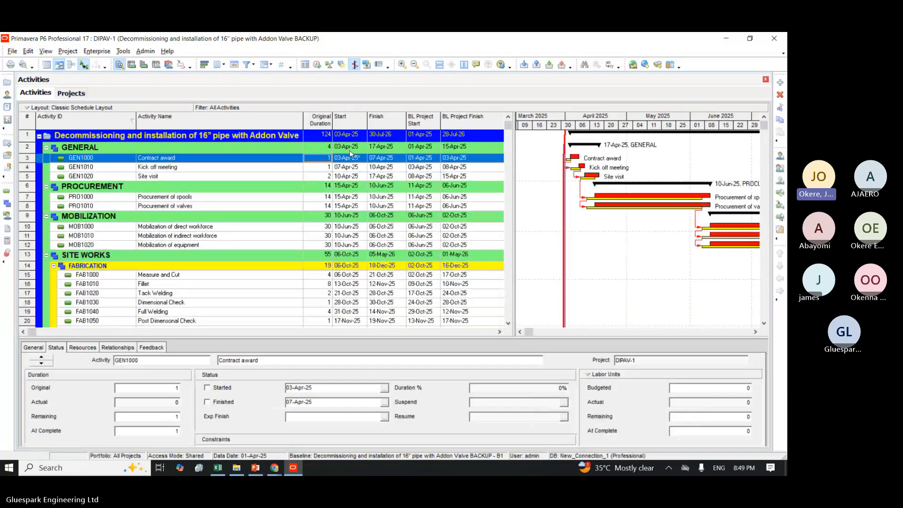
Step: Set the Contract award activity's start date to 01-Apr-25 and mark it as started
left_click(384, 388)
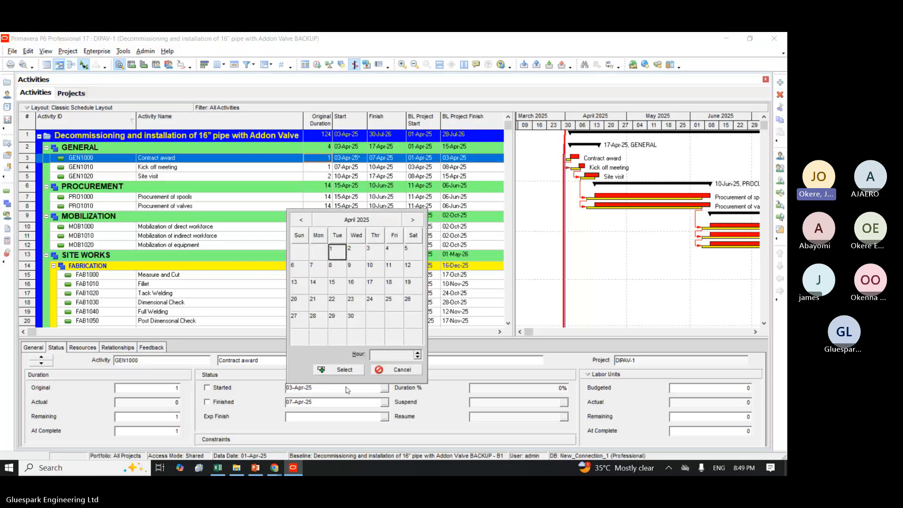
left_click(341, 370)
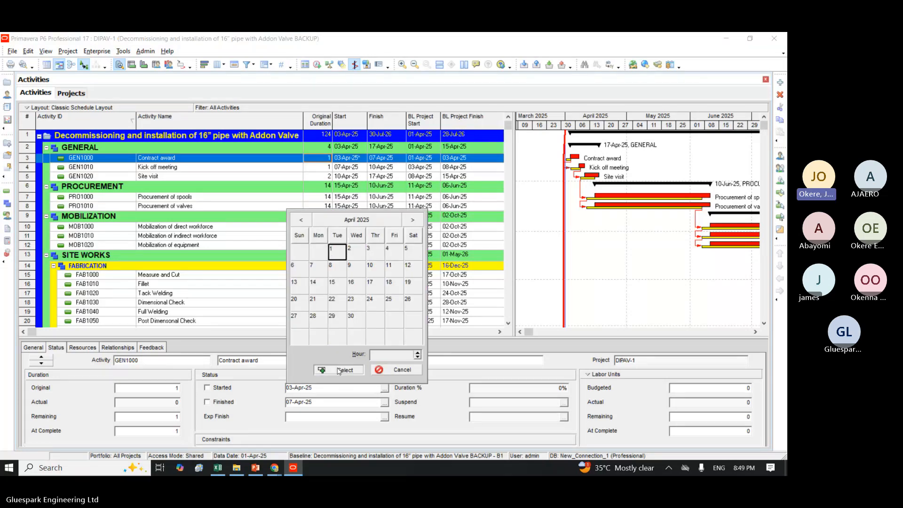
left_click(207, 388)
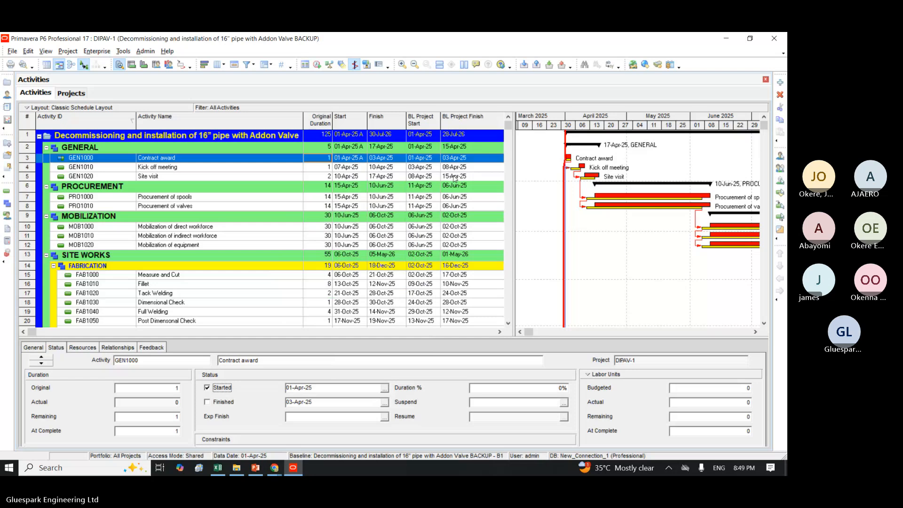
Step: Set Contract award's duration percent complete to 50% and reschedule the project
left_click(556, 387)
type("500")
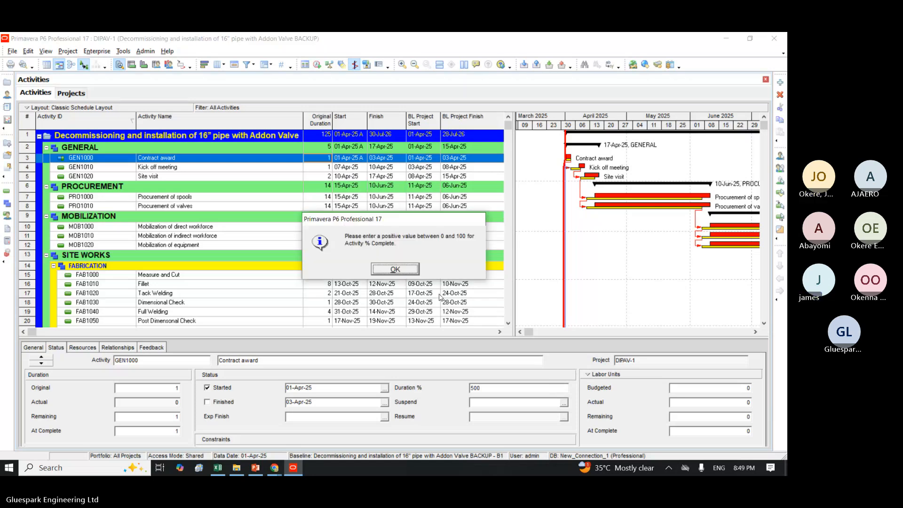
key("Return")
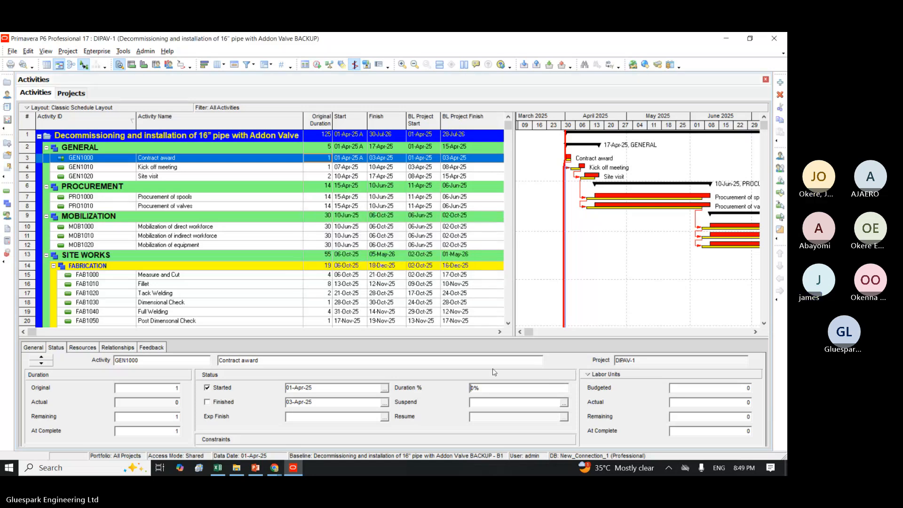
type("0")
key("BackSpace")
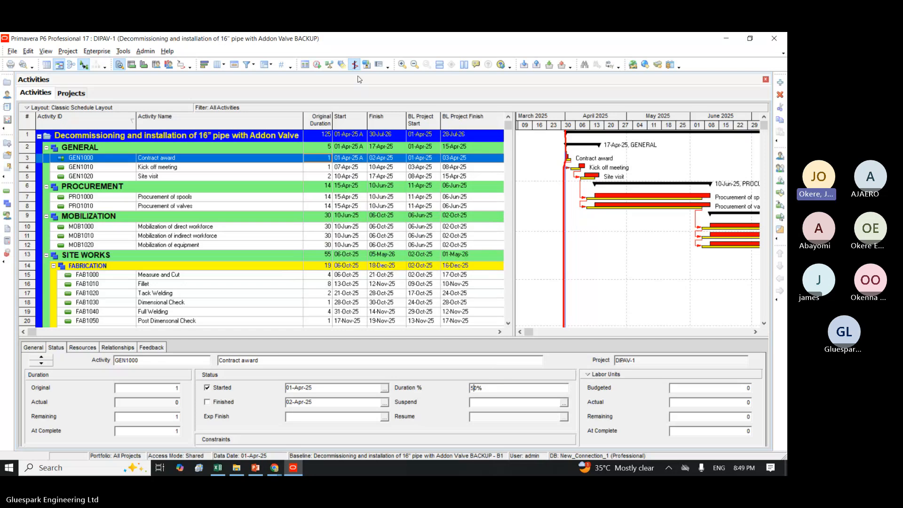
left_click(317, 66)
left_click(481, 215)
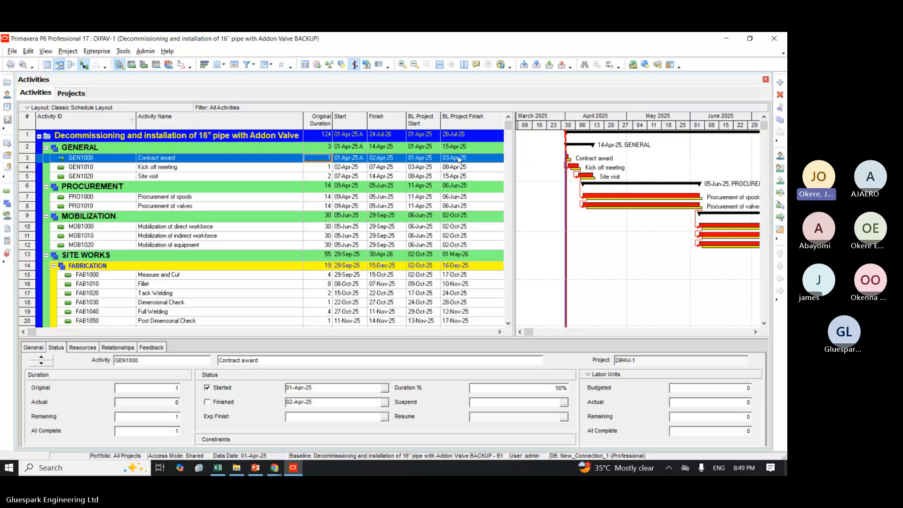
Step: Compare Contract award's rescheduled dates with its baseline dates, and examine its current and baseline bars in the Gantt chart
left_click(376, 160)
left_click(424, 161)
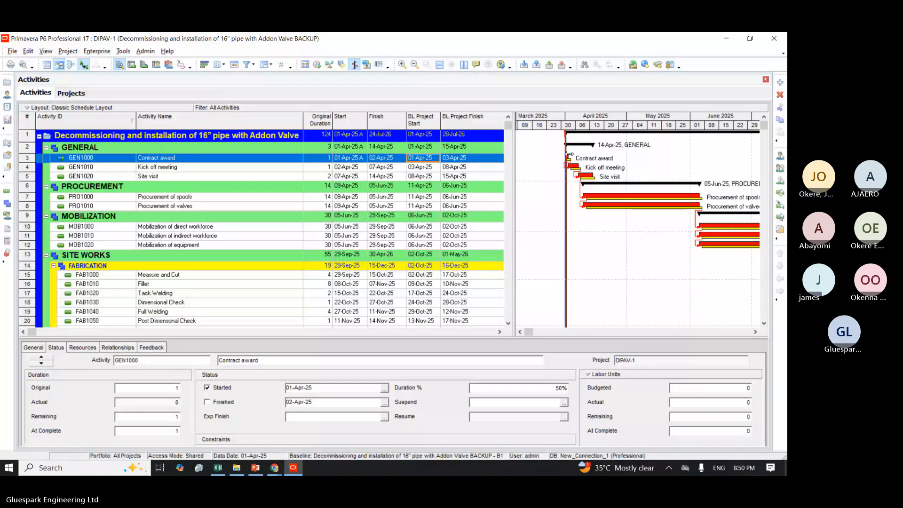
left_click(563, 134)
left_click(533, 149)
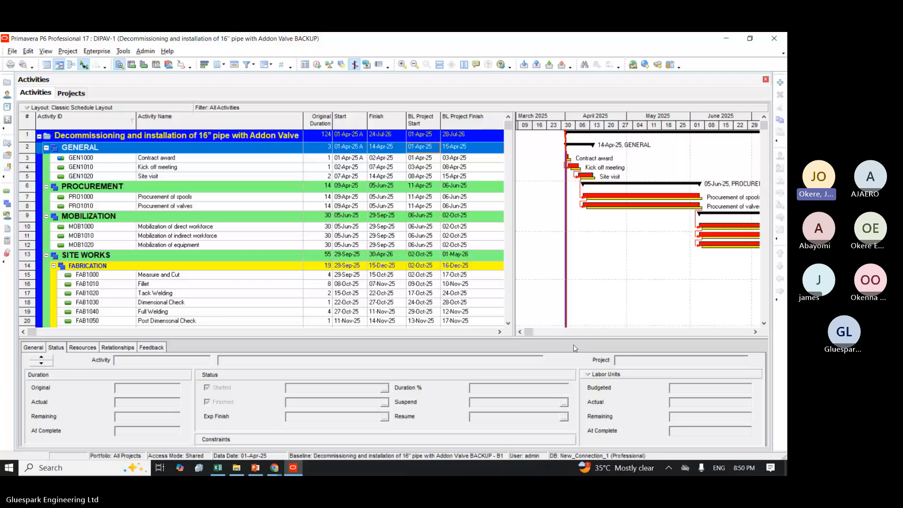
left_click(520, 332)
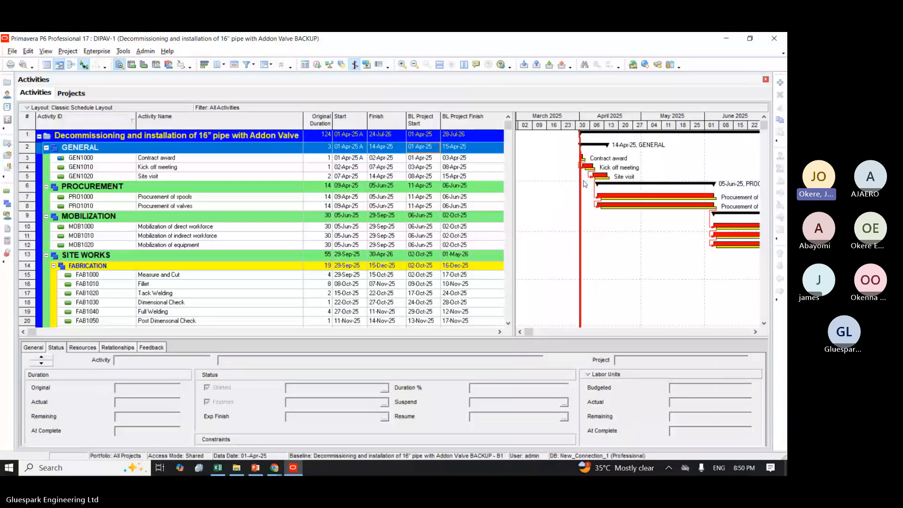
Step: Mark the Contract award activity as finished and reschedule the project
left_click(344, 161)
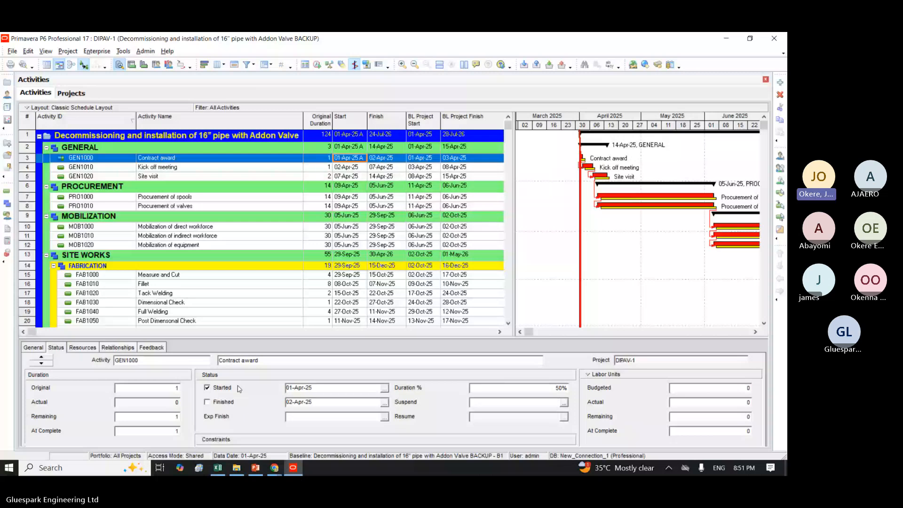
left_click(222, 402)
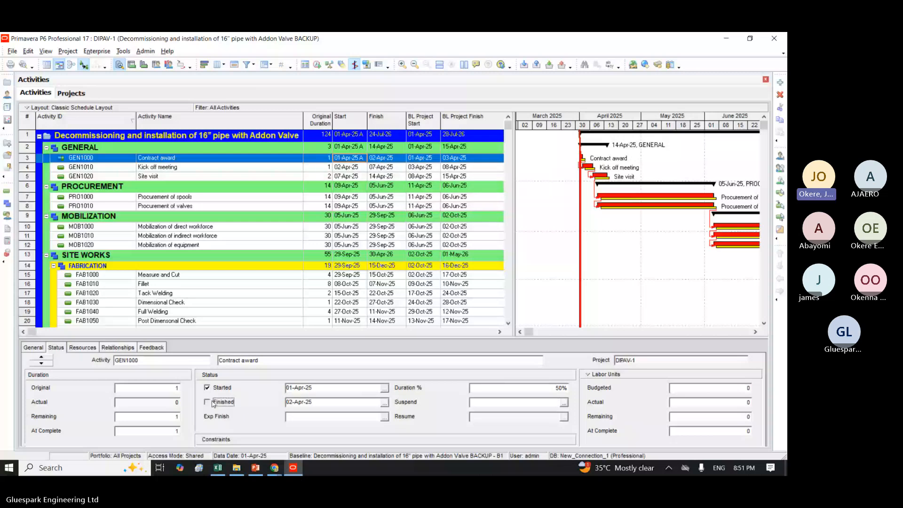
left_click(317, 65)
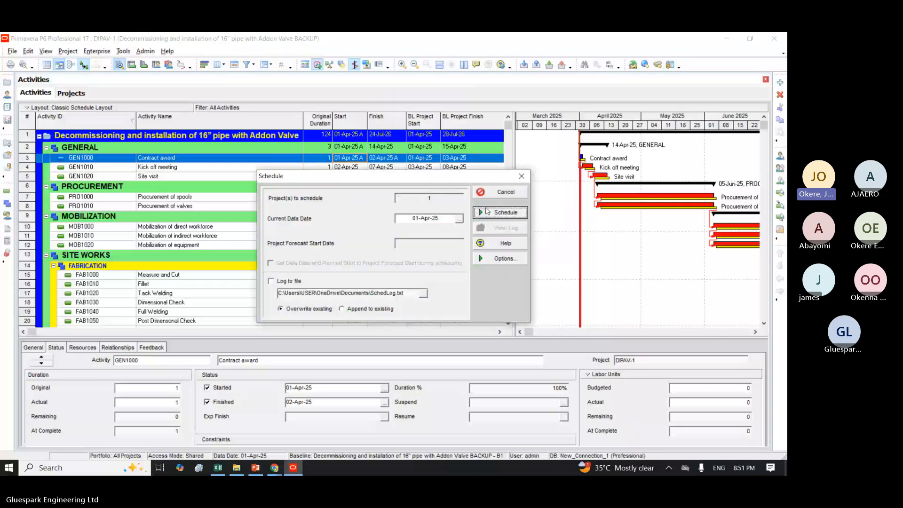
left_click(487, 211)
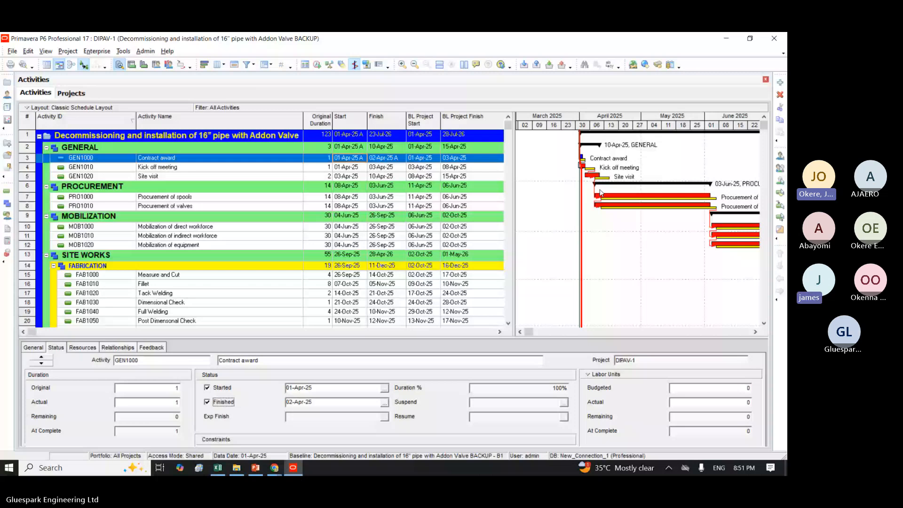
left_click(591, 171)
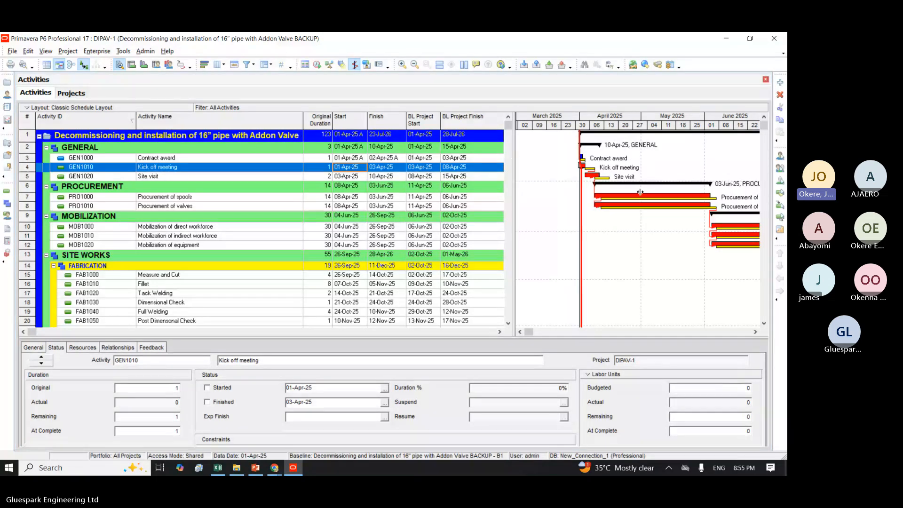
Step: Widen the activity table, open its column selection, and check the Lists and General groups of available options
left_click_drag(641, 192, 660, 192)
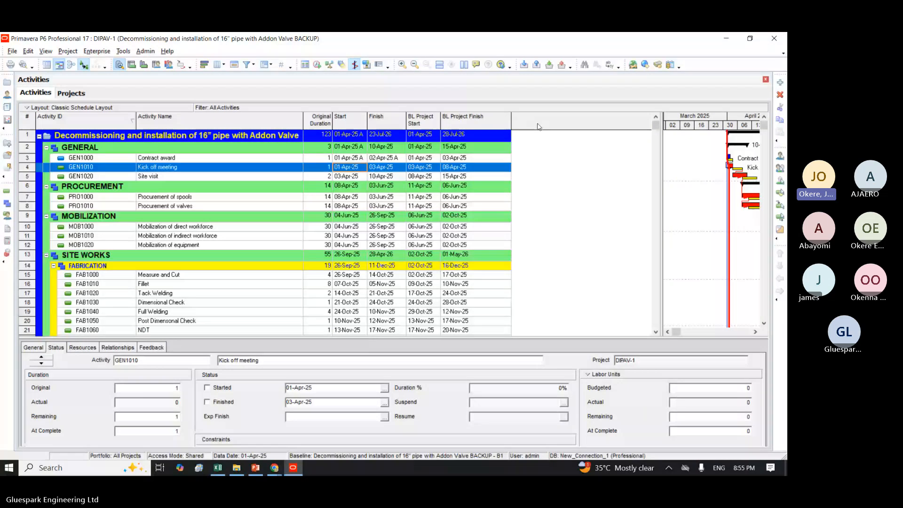
right_click(539, 274)
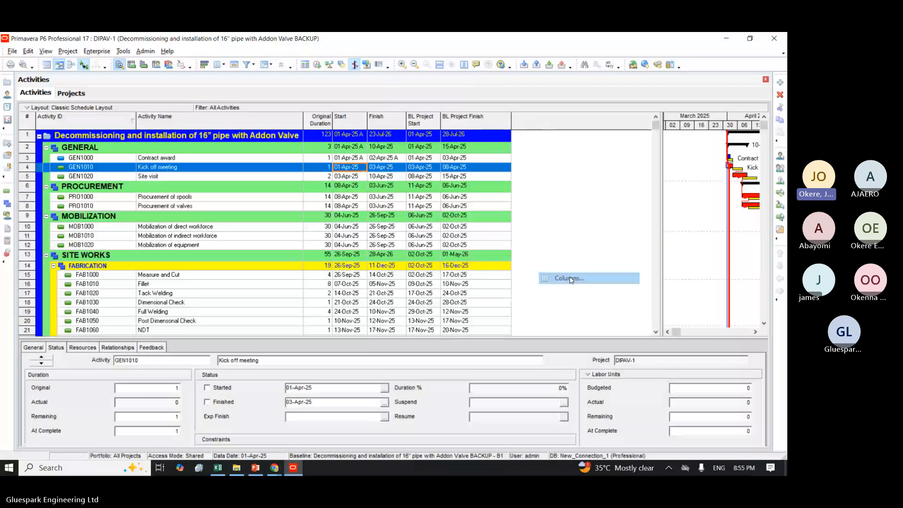
left_click(571, 278)
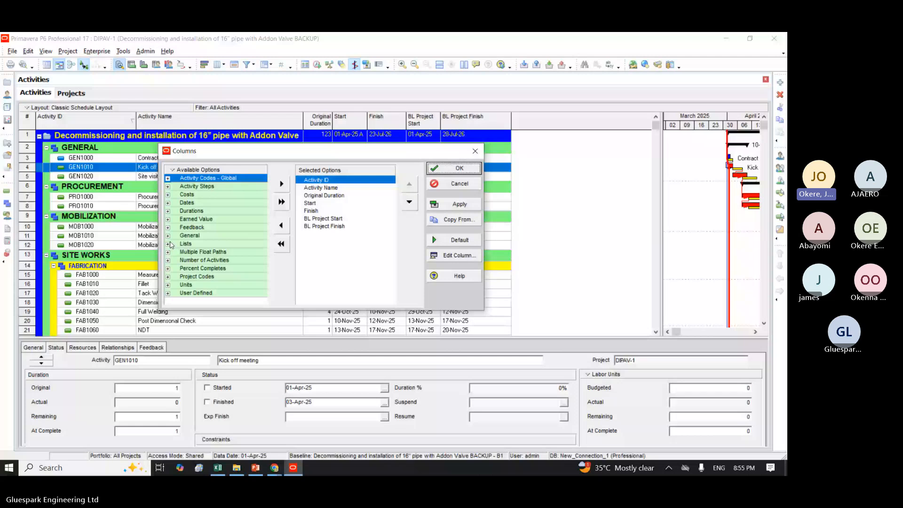
left_click(169, 243)
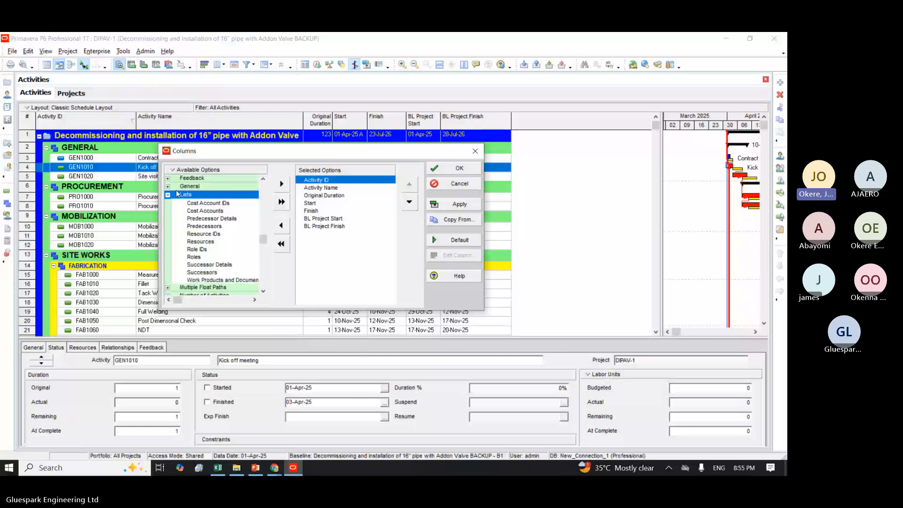
left_click(168, 194)
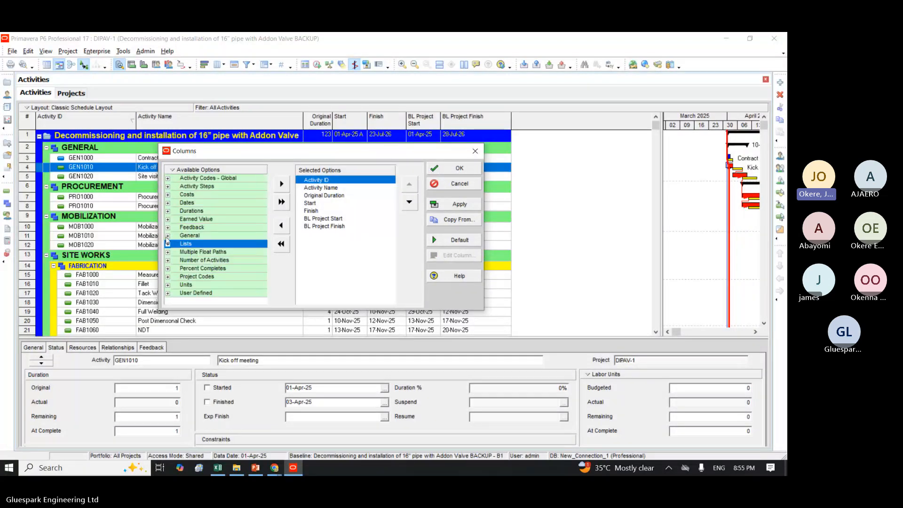
left_click(167, 235)
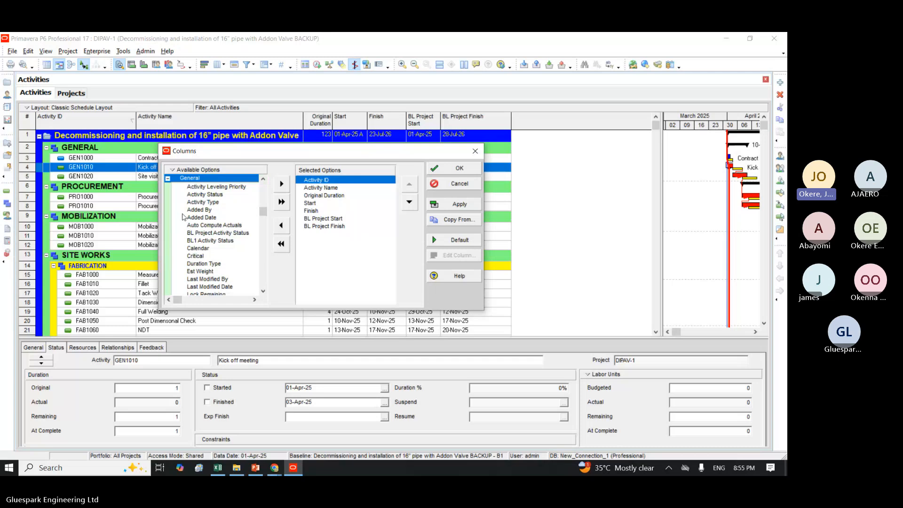
left_click(167, 179)
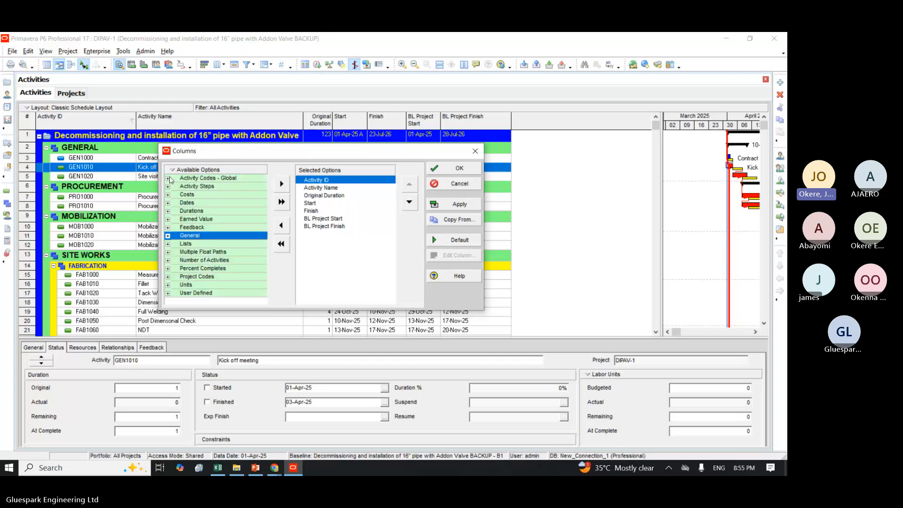
Step: Find "float" among the available options and add Free Float and Total Float to the selected columns
left_click(187, 195)
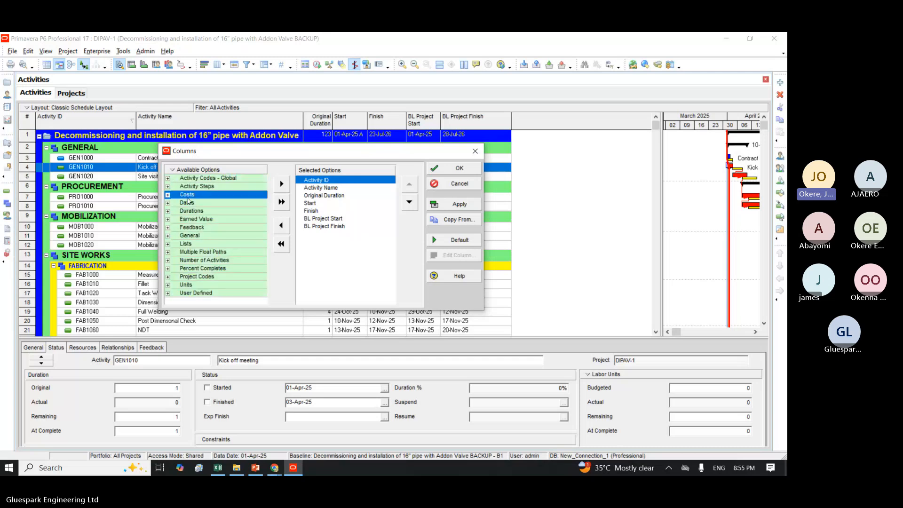
type("f")
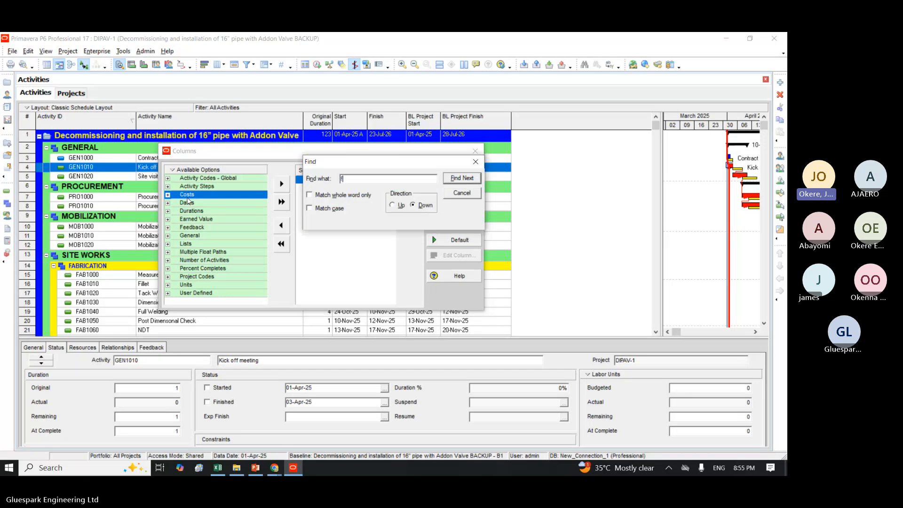
type("loat")
left_click(451, 178)
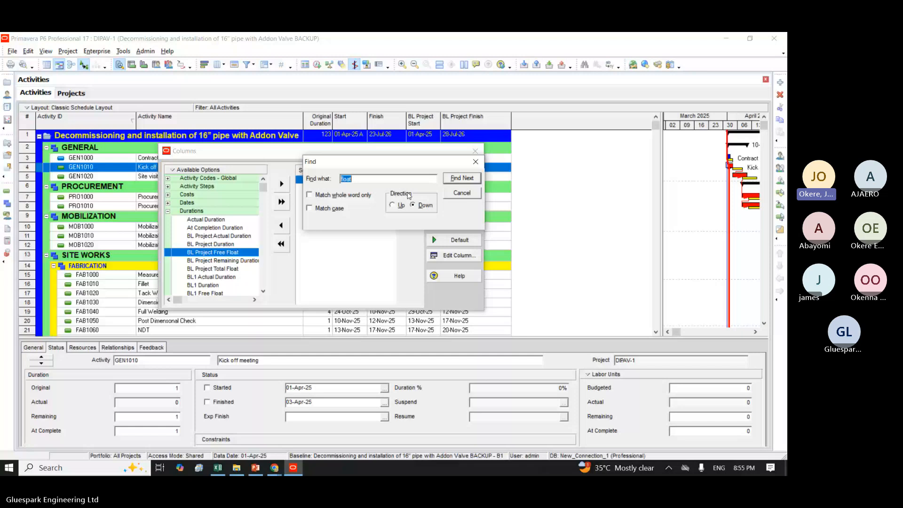
left_click(459, 179)
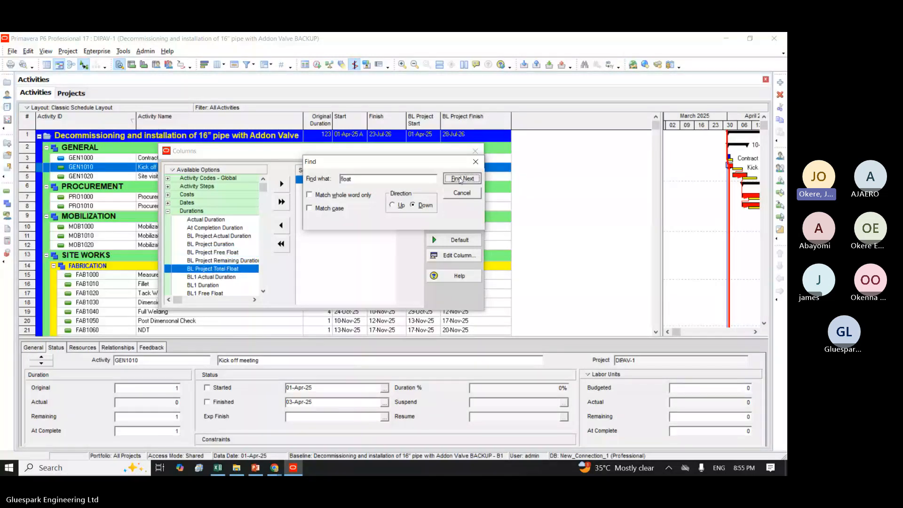
left_click(460, 180)
left_click(460, 179)
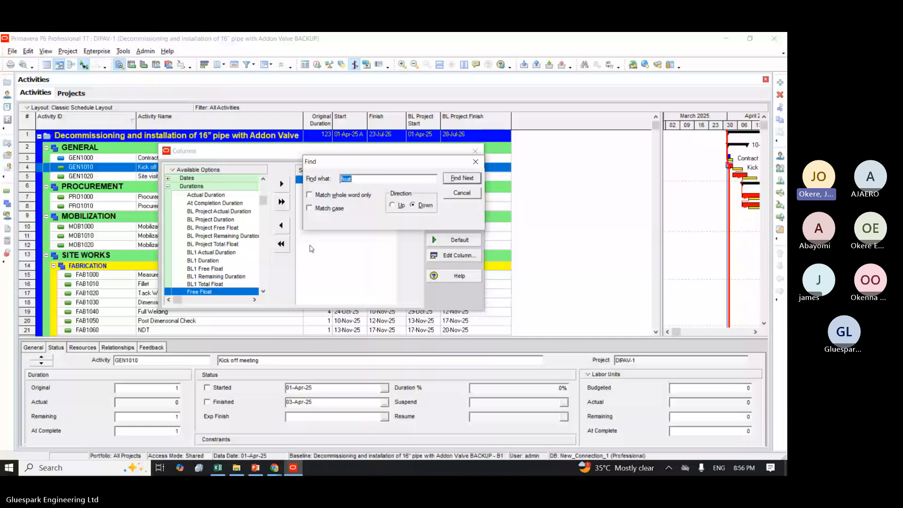
left_click(281, 184)
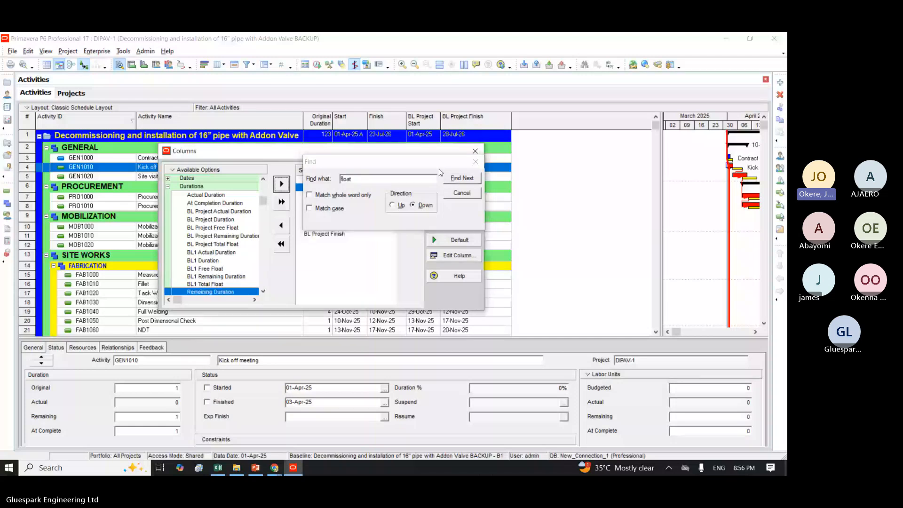
left_click(461, 179)
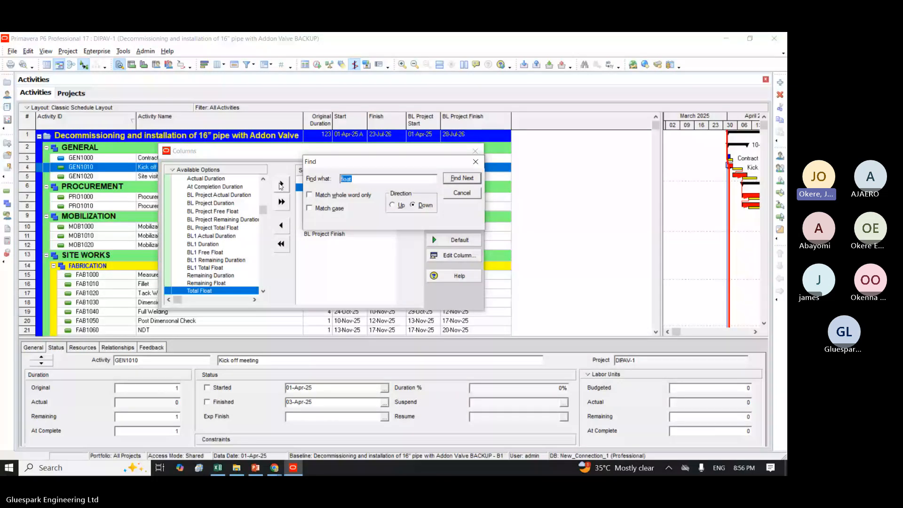
left_click(280, 185)
left_click(474, 163)
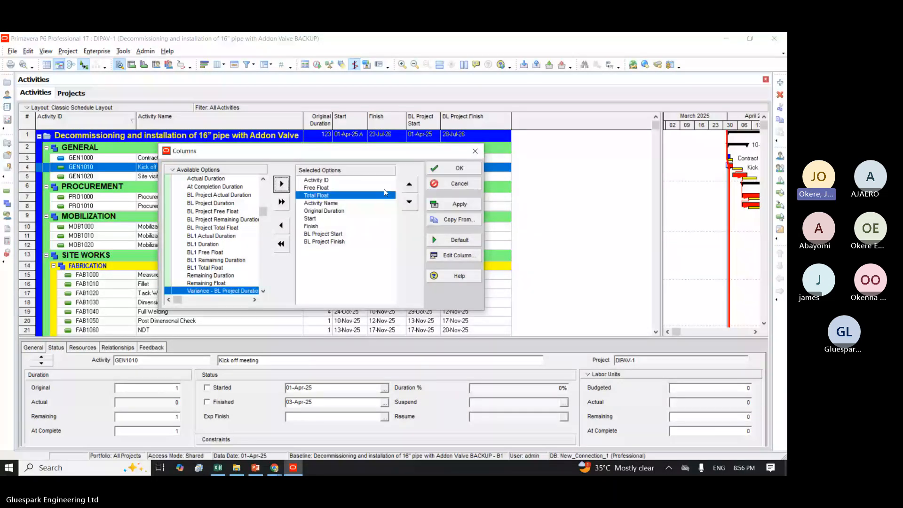
Step: Move Total Float and Free Float after BL Project Finish in the column order and apply the column selection
left_click(408, 202)
left_click(407, 202)
left_click(408, 202)
left_click(408, 202)
left_click(408, 201)
left_click(407, 201)
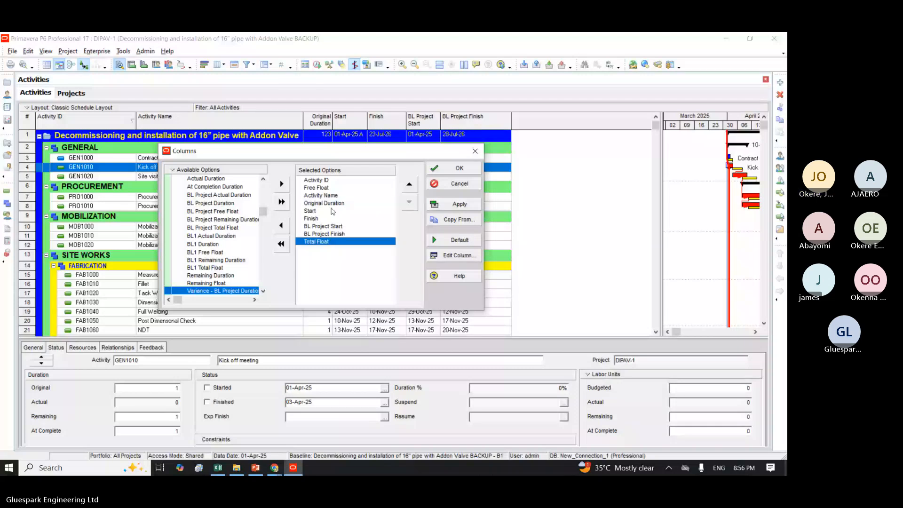
left_click(322, 189)
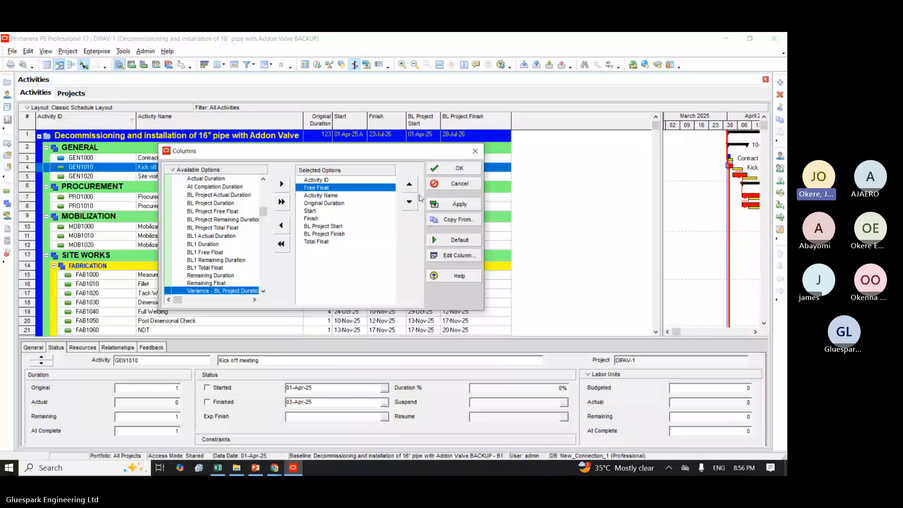
left_click(409, 202)
left_click(409, 202)
left_click(409, 201)
left_click(409, 202)
left_click(409, 201)
left_click(410, 201)
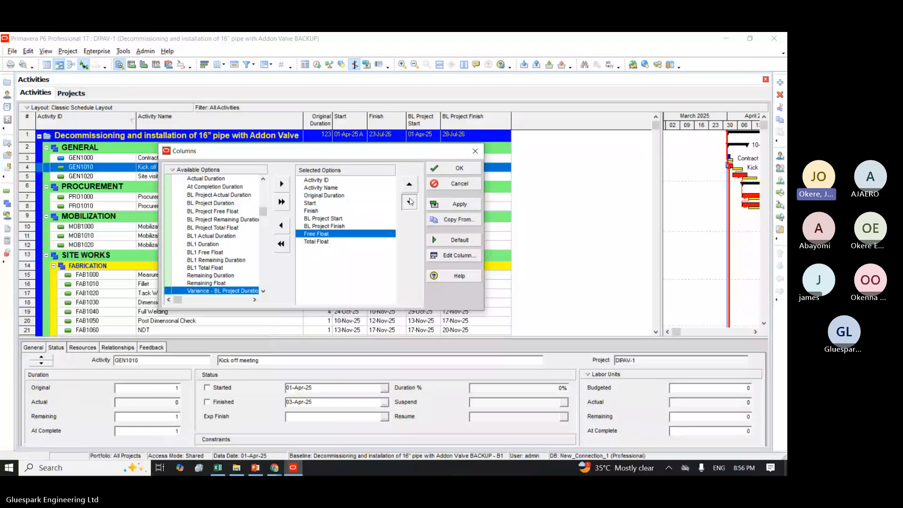
left_click(409, 201)
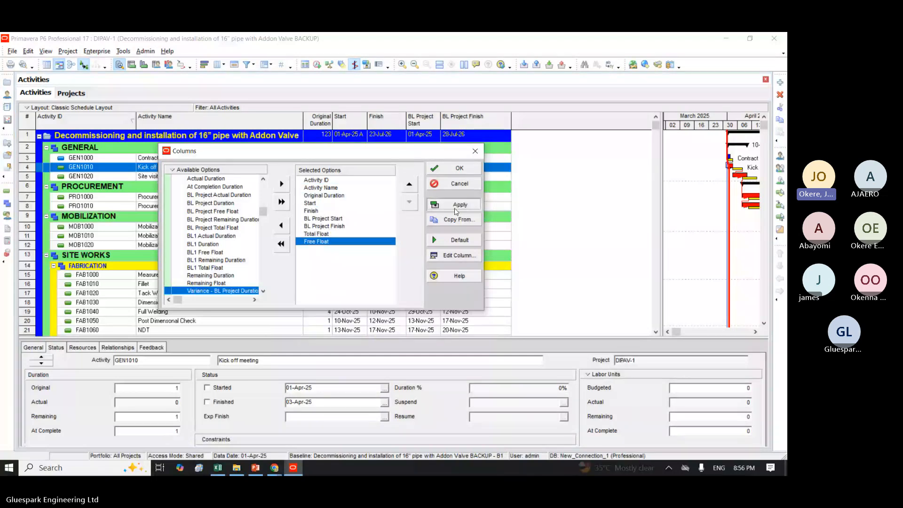
left_click(455, 210)
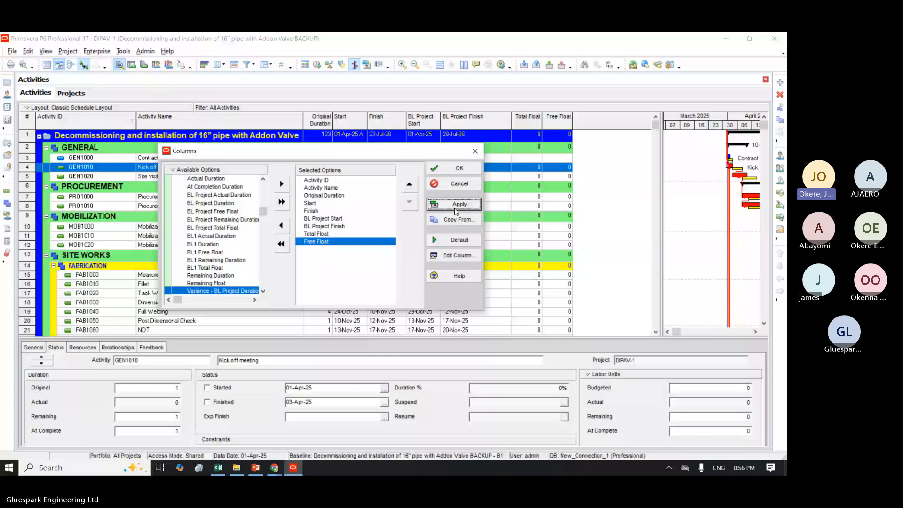
left_click(470, 168)
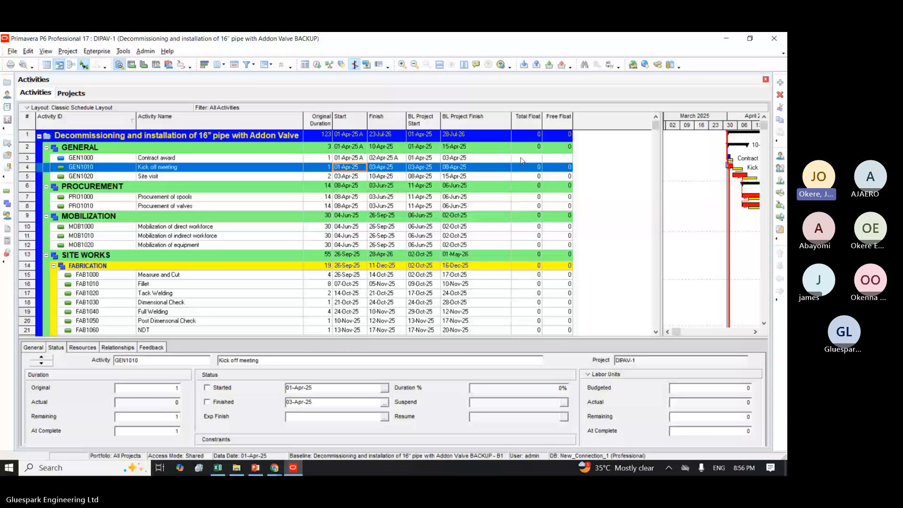
Step: Examine the baseline finish, total float and free float of the GENERAL activities, with more of the Gantt chart in view
left_click(485, 159)
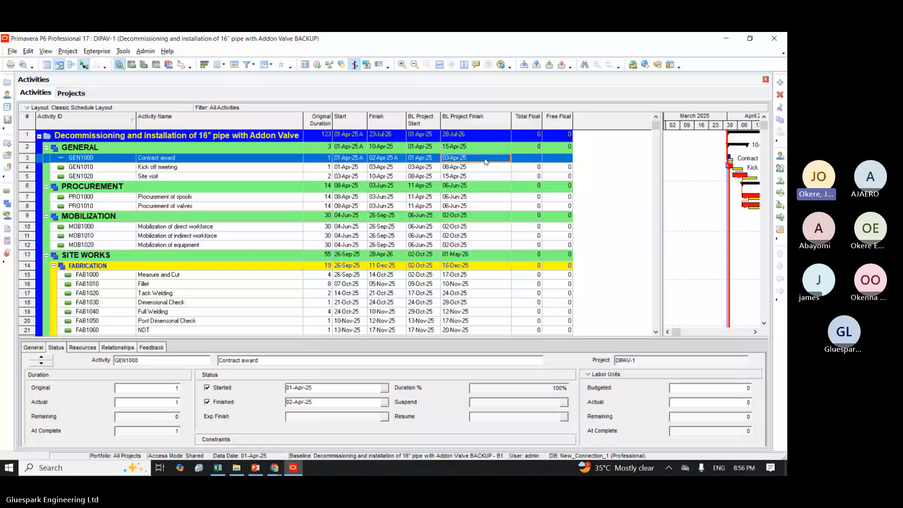
left_click(522, 168)
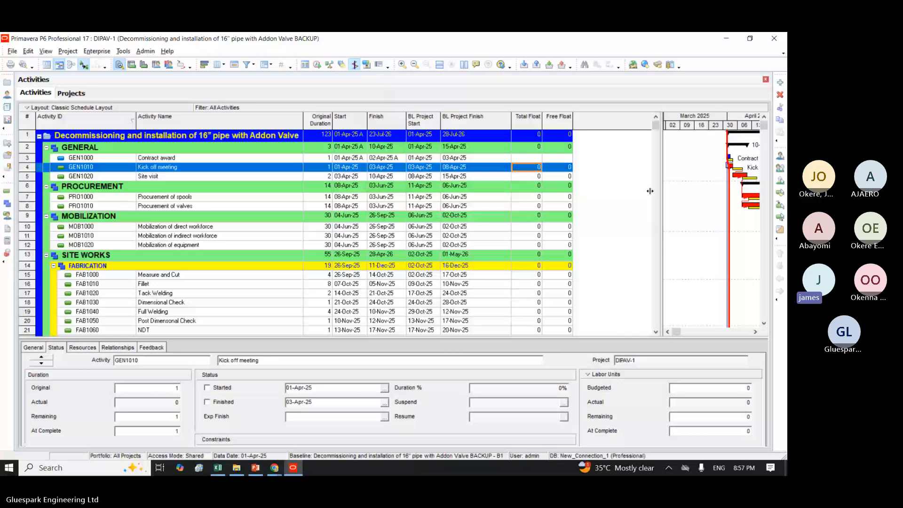
left_click_drag(650, 191, 586, 197)
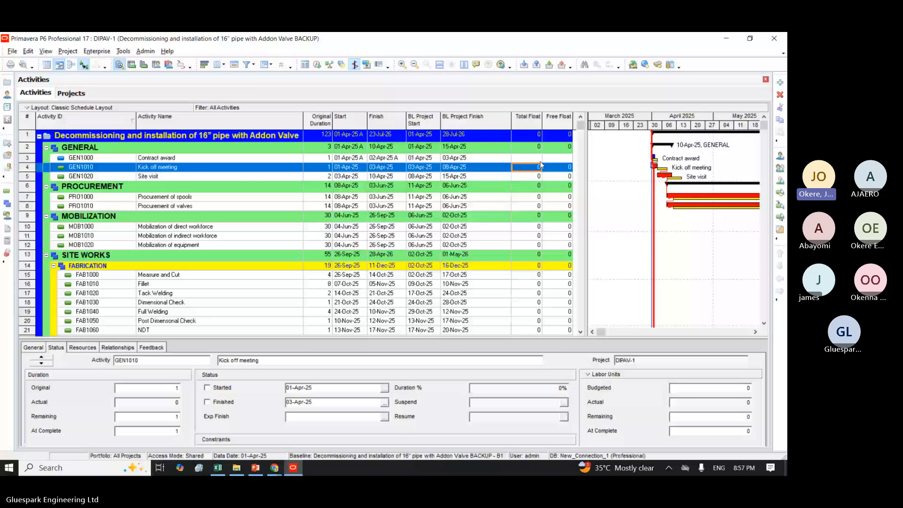
left_click(559, 167)
left_click(380, 177)
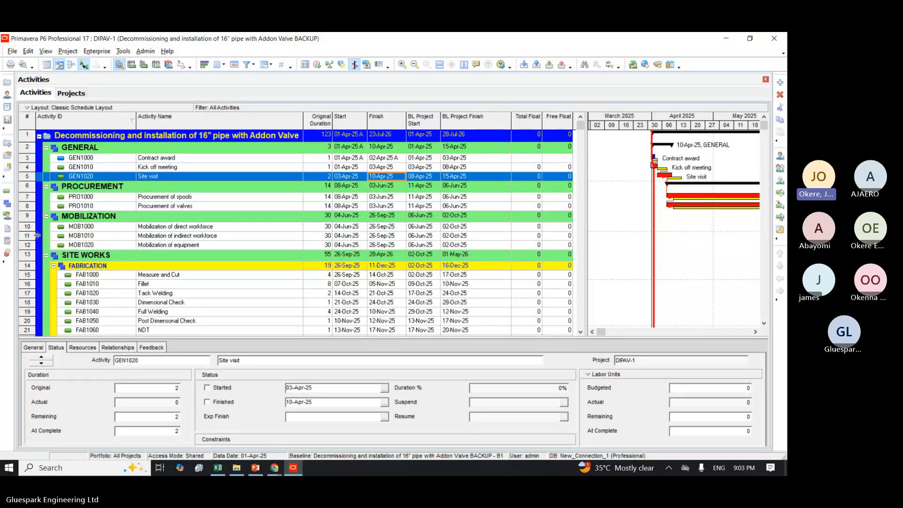
Step: Collapse all groups in the activity table and set the grouping bands to collapse to WBS Level 2
left_click(146, 208)
right_click(147, 210)
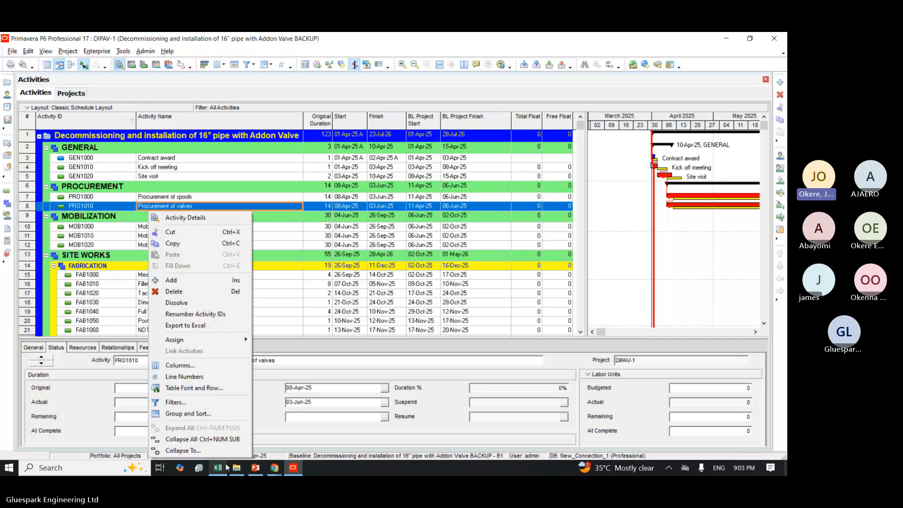
left_click(212, 438)
right_click(94, 134)
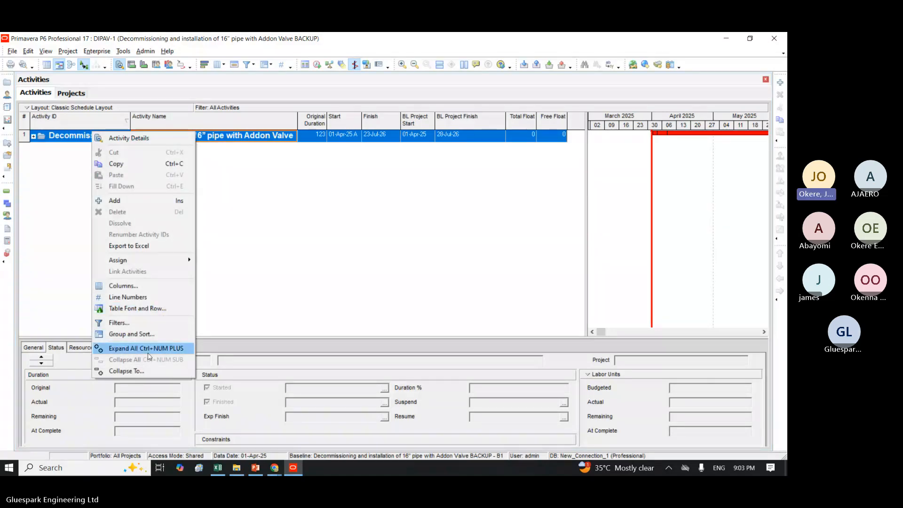
left_click(126, 371)
left_click(382, 245)
left_click(371, 257)
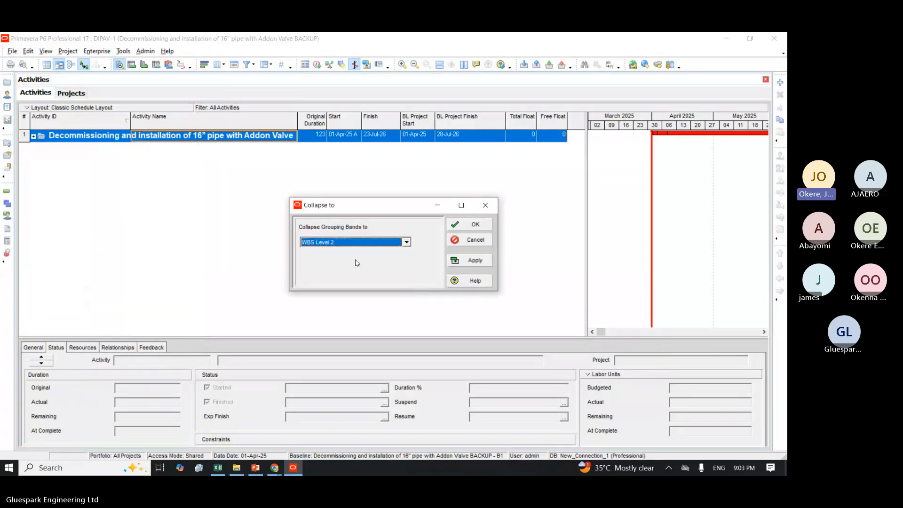
left_click(475, 261)
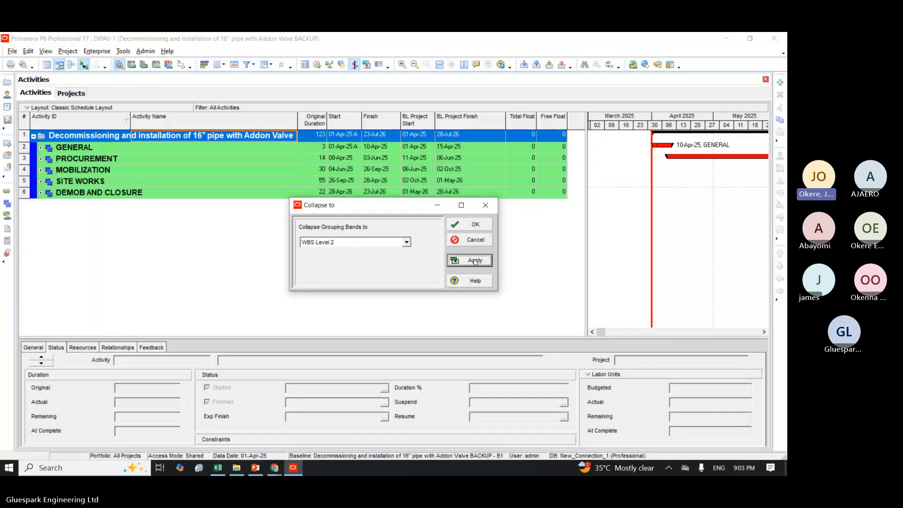
left_click(475, 225)
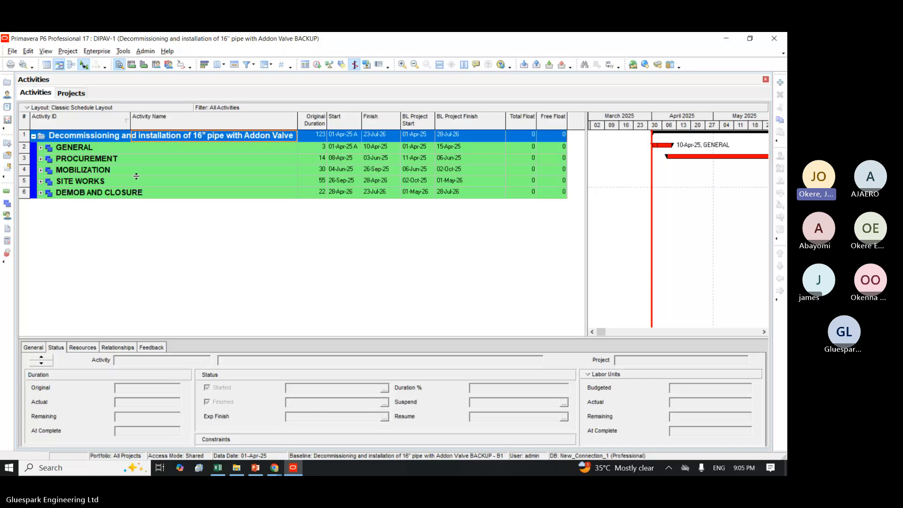
Step: Expand SITE WORKS to examine its sub-level WBS bands, and collapse it again
left_click(41, 183)
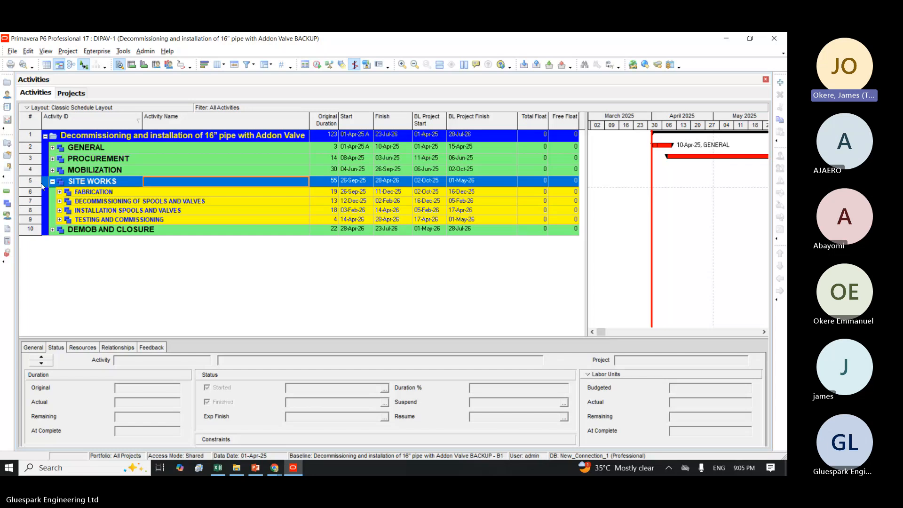
left_click(52, 182)
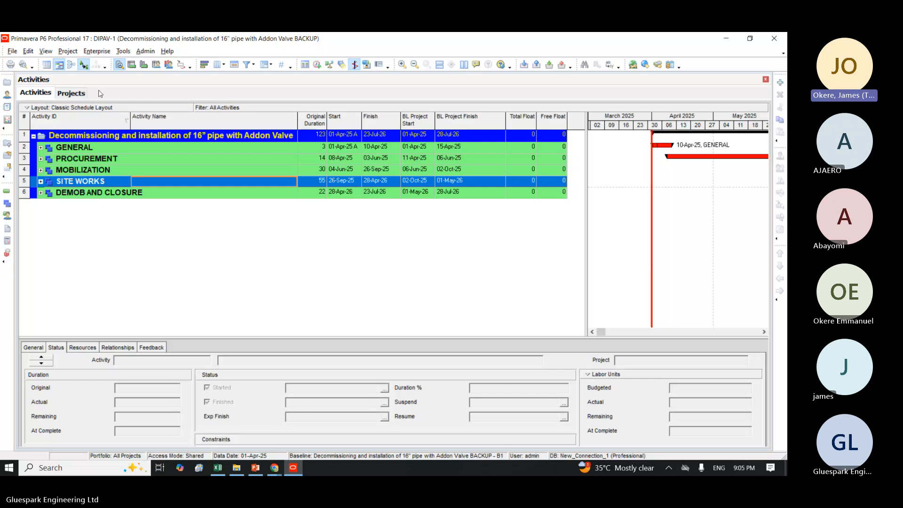
Step: Open the activity code definitions at project level for editing
left_click(96, 52)
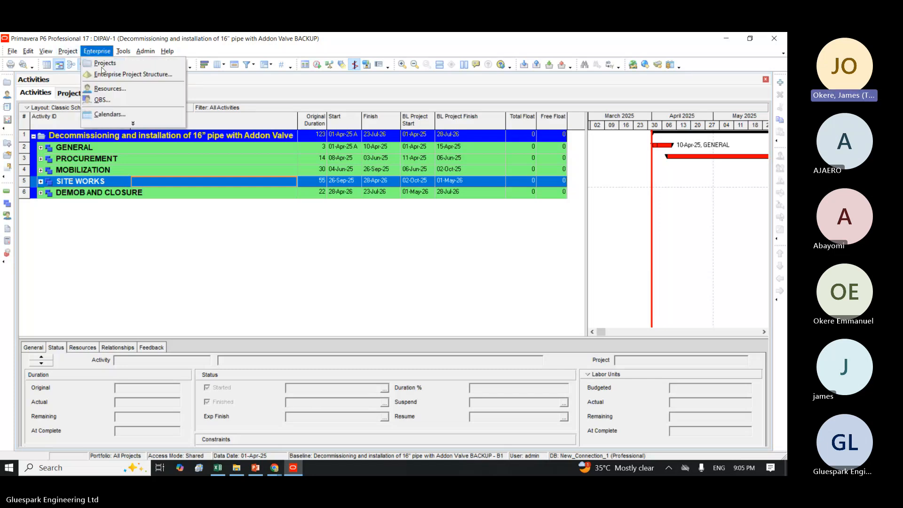
left_click(132, 123)
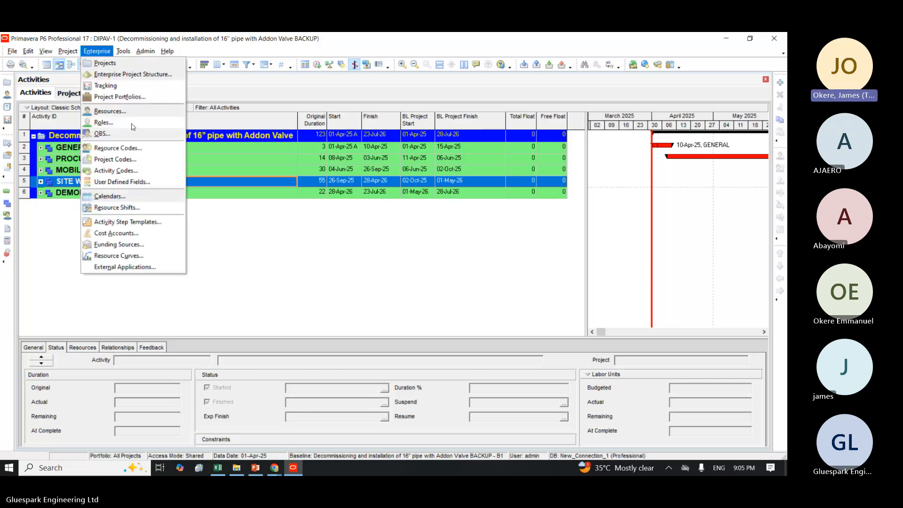
left_click(113, 171)
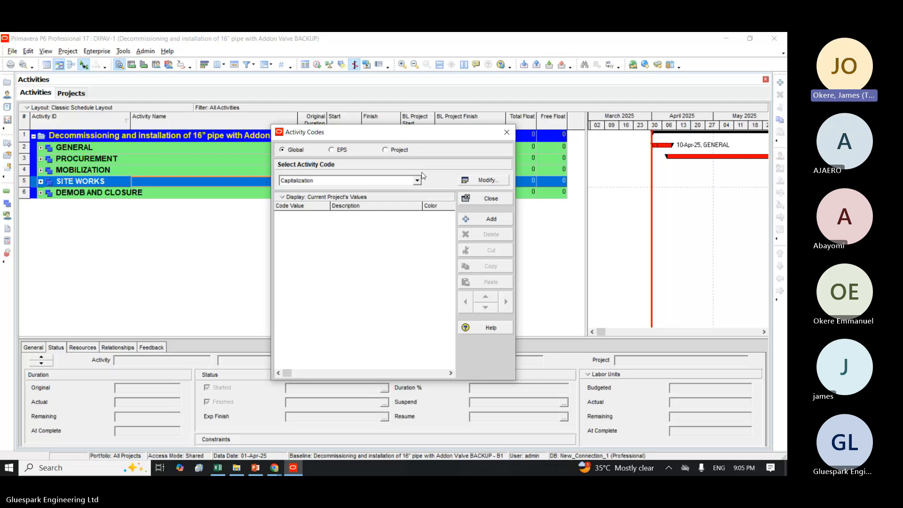
left_click(390, 150)
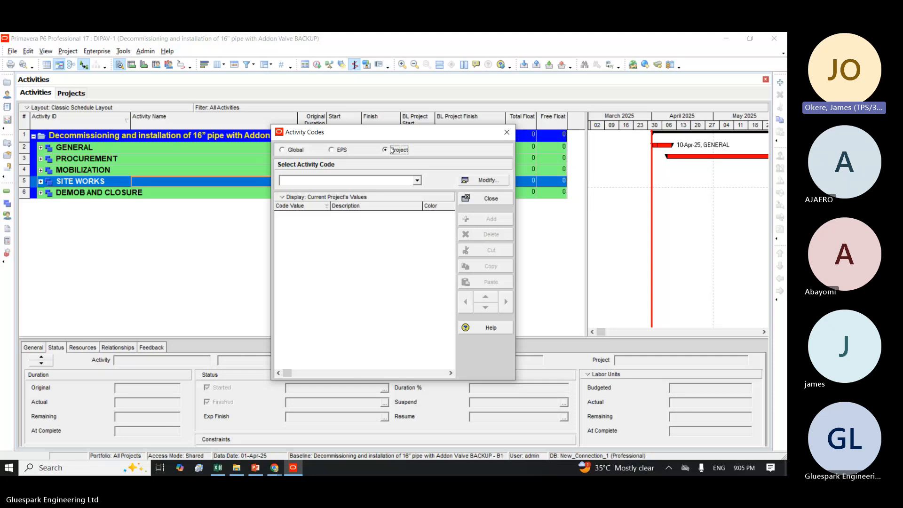
key("Tab")
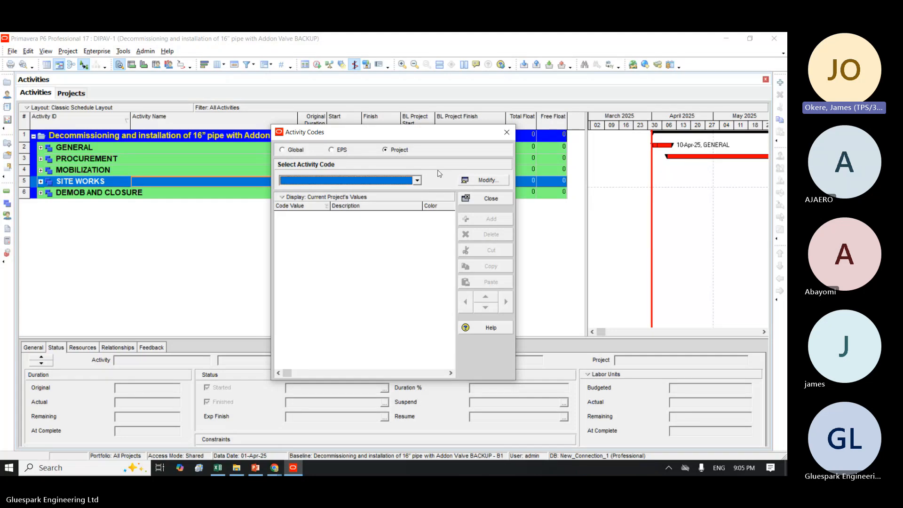
left_click(489, 181)
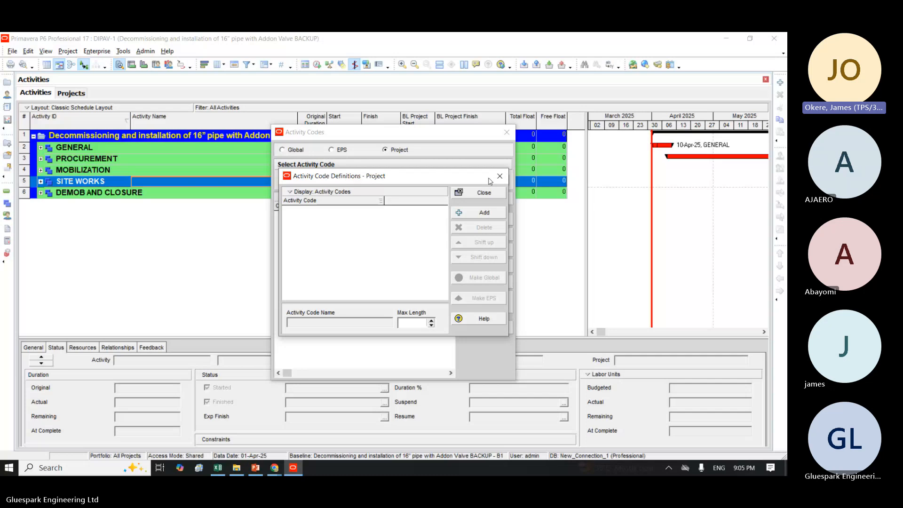
Step: Add a project-level activity code named Project Code and close the code definitions
left_click(465, 214)
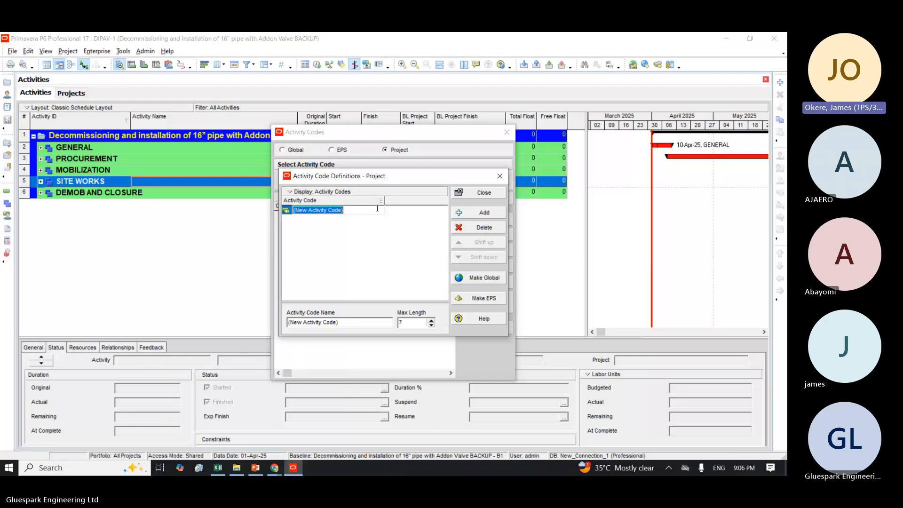
type("P")
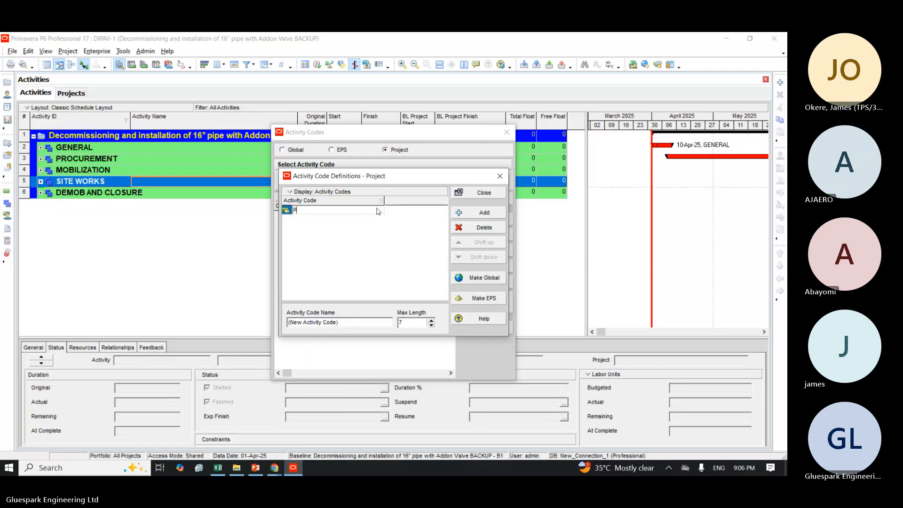
type("roject Co")
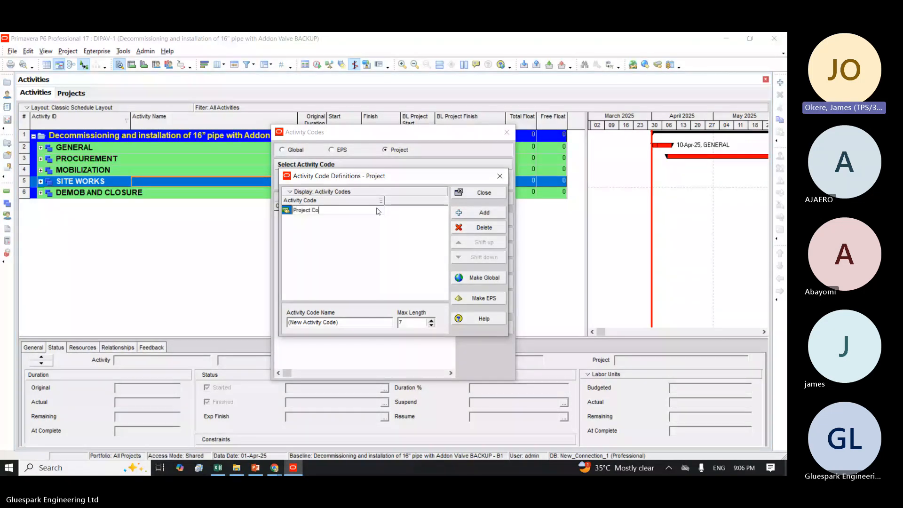
type("de")
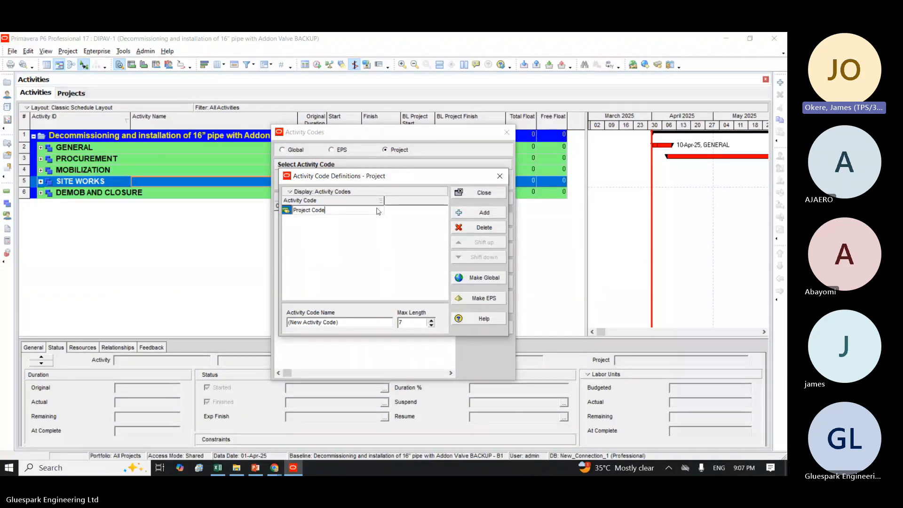
left_click(491, 193)
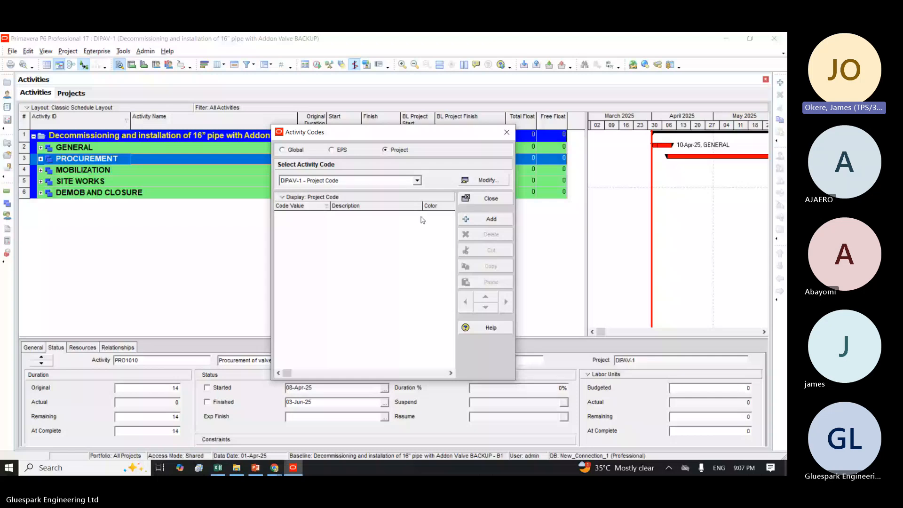
Step: Add the code value GEN with the description General to the Project Code activity code
left_click(487, 221)
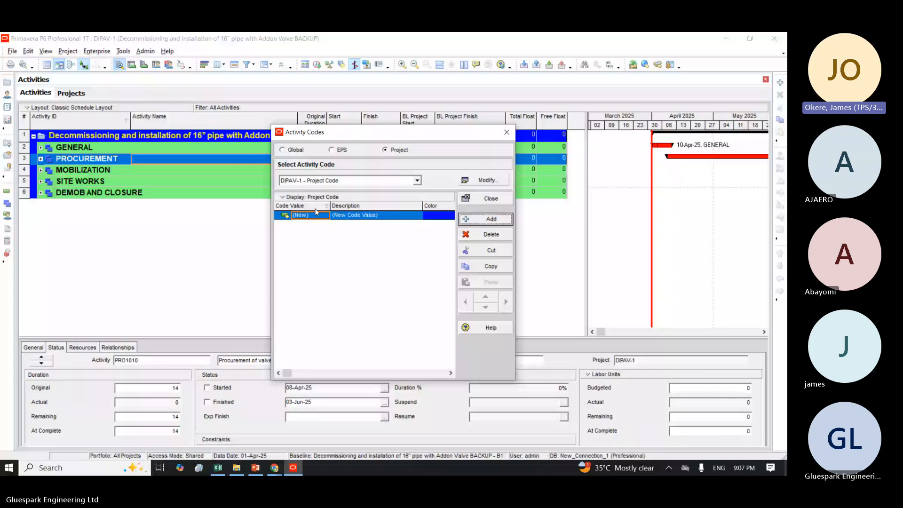
left_click(313, 214)
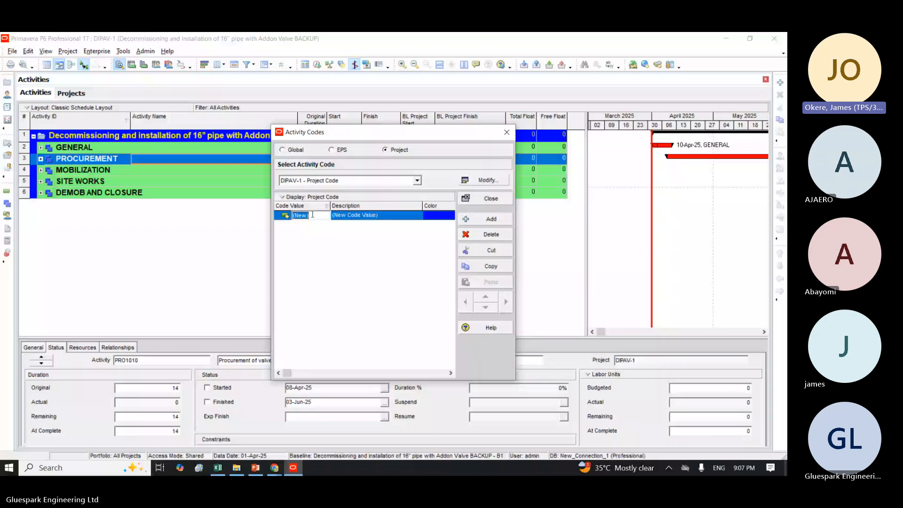
type("GEN")
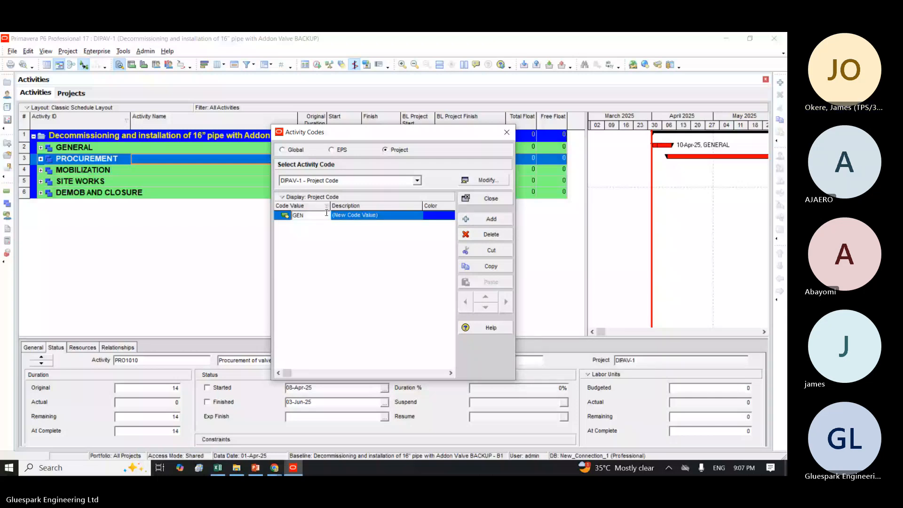
left_click(383, 216)
type("G")
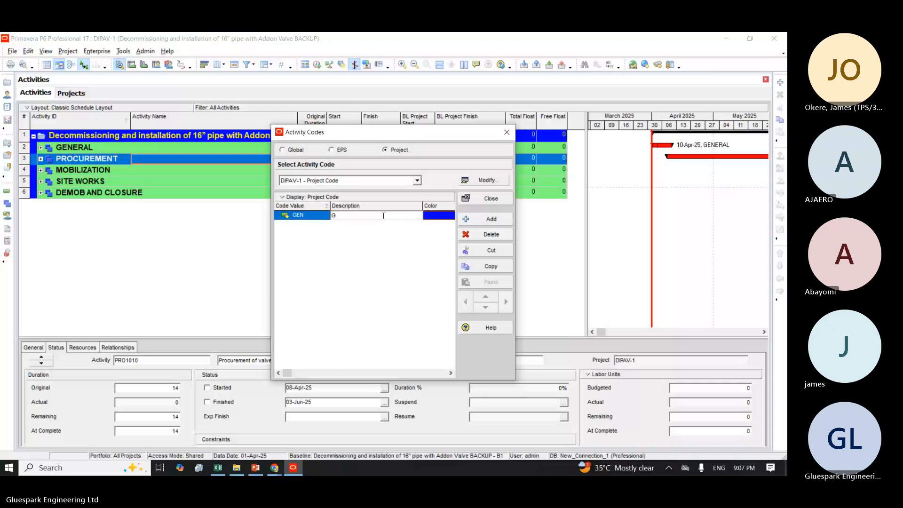
type("eneral")
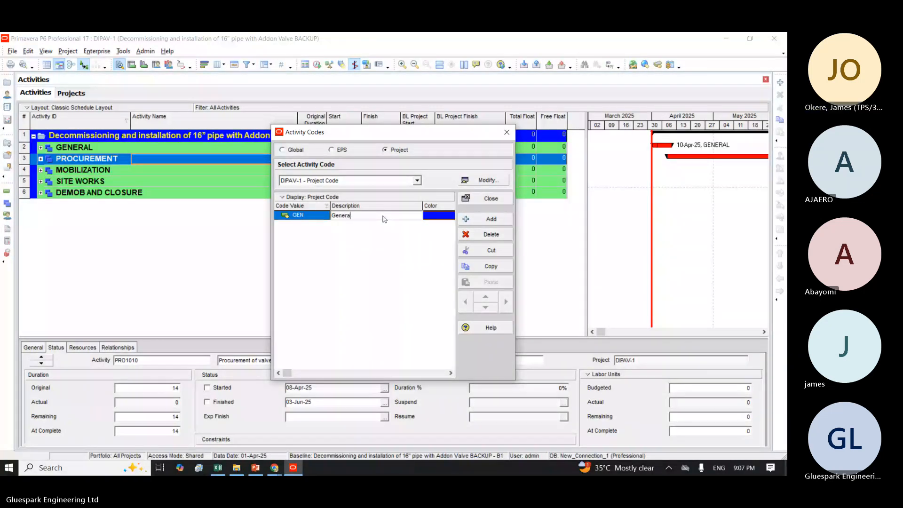
Step: Add the code value PRO with the description Procurement below GEN
left_click(491, 220)
left_click(312, 225)
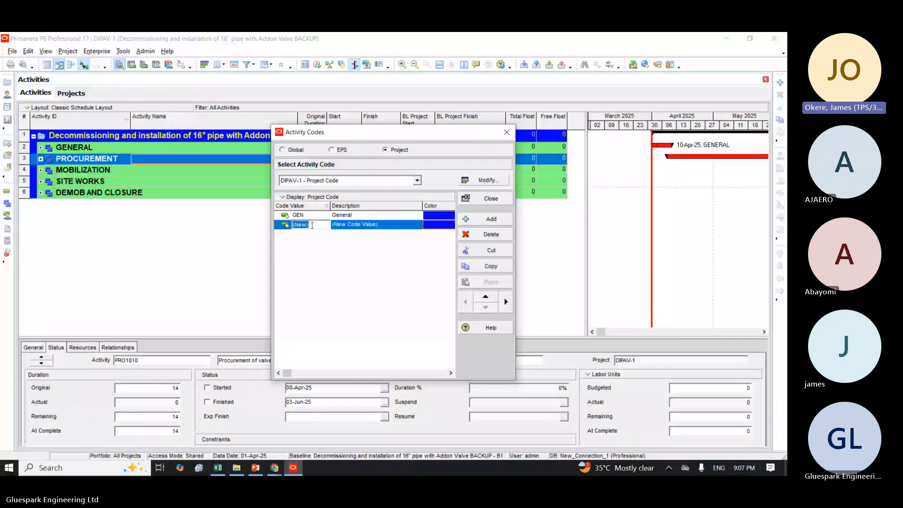
type("PRO")
left_click(380, 225)
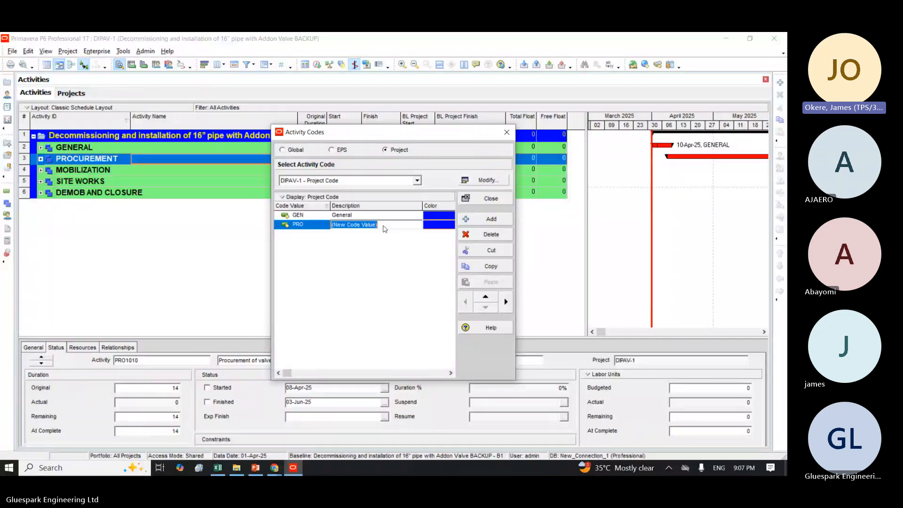
key("BackSpace")
type("P")
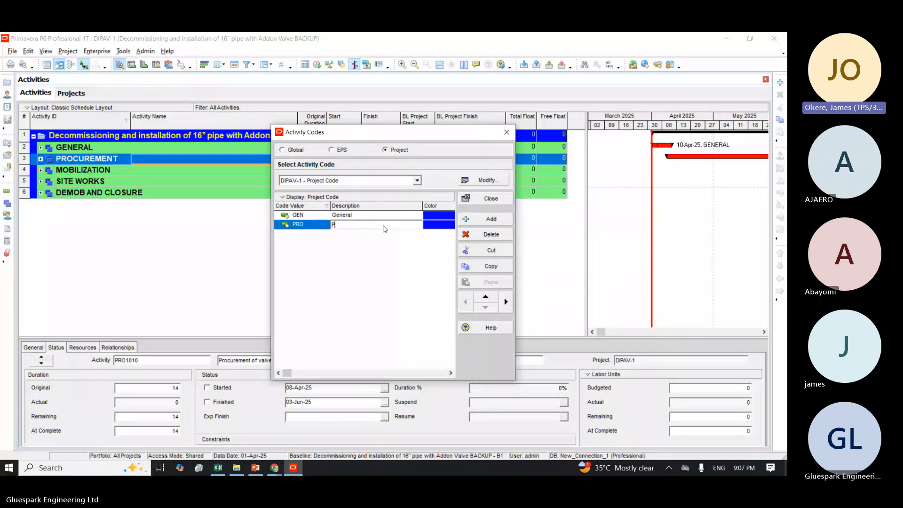
type("ro")
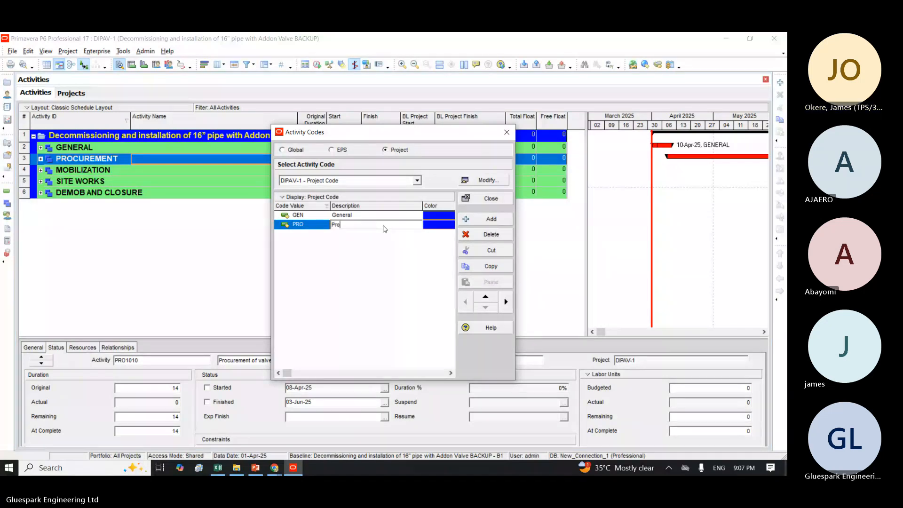
type("curement")
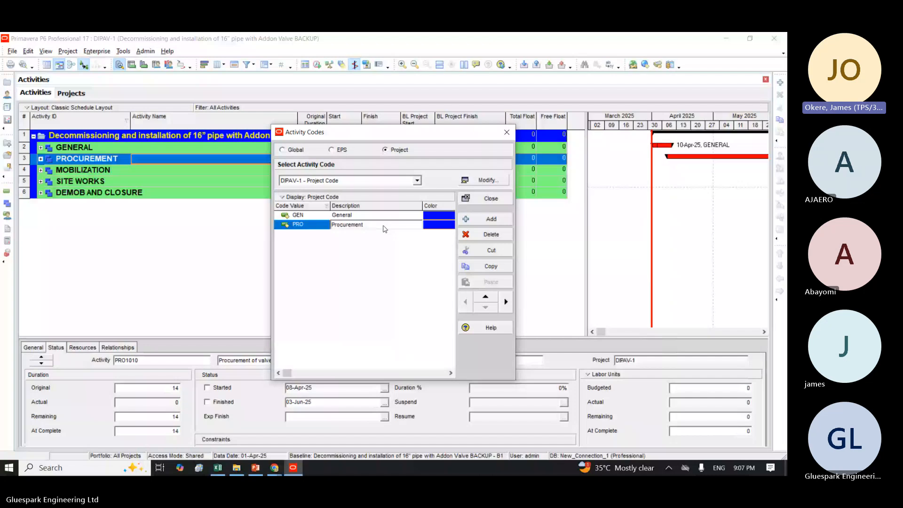
Step: Add the code value MOB with the description Mobilization below PRO
left_click(485, 220)
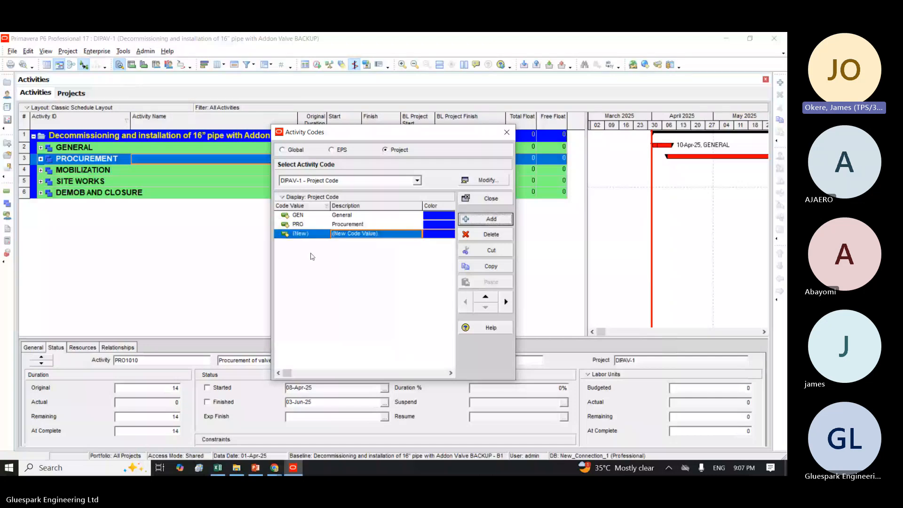
left_click(311, 232)
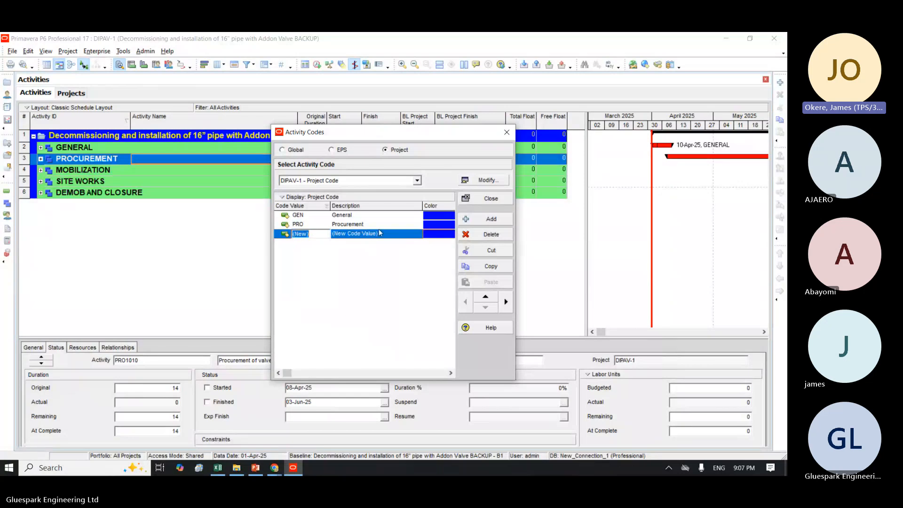
type("MON")
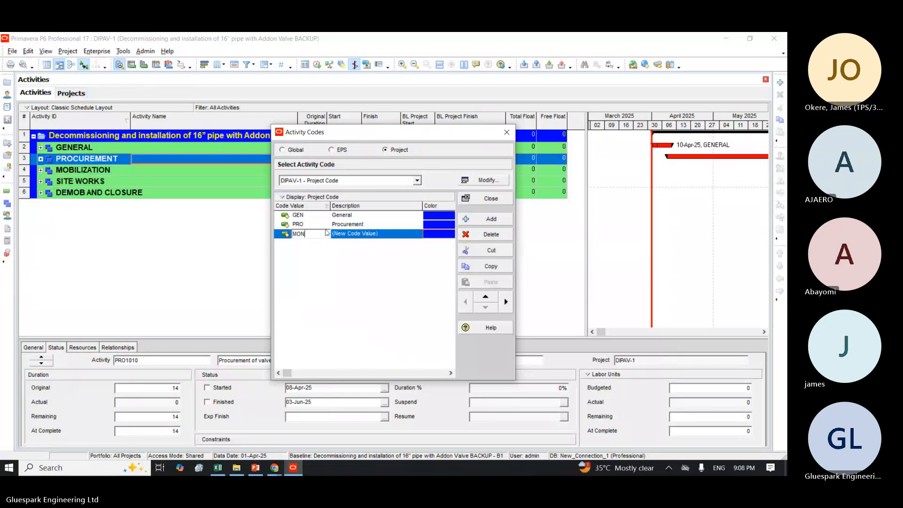
key("BackSpace")
type("B")
left_click(387, 237)
type("M")
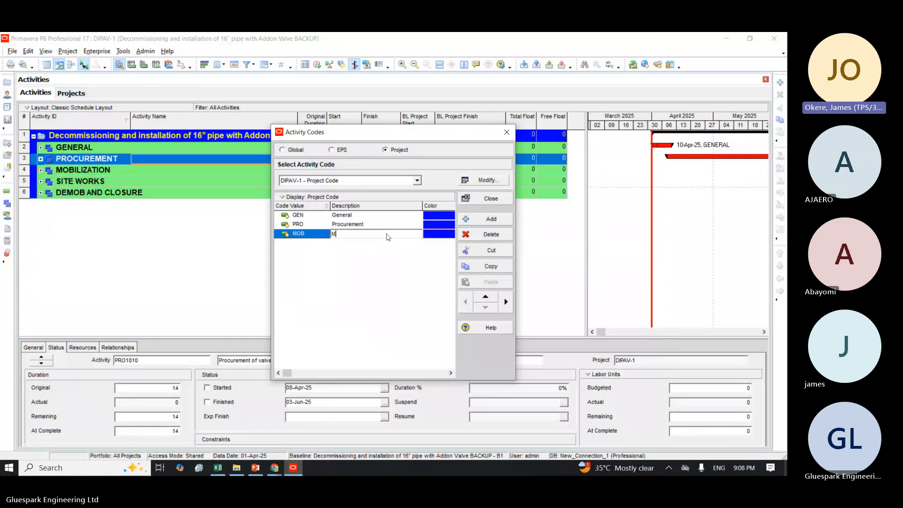
type("obil")
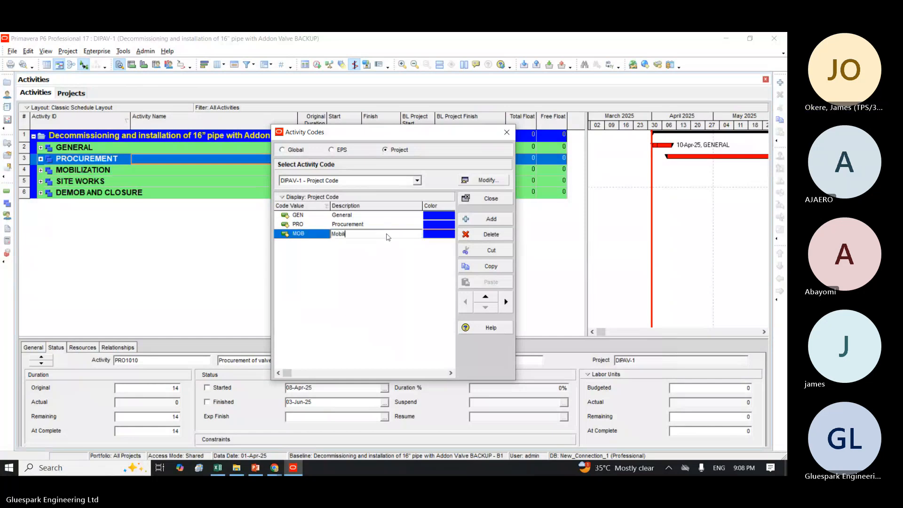
type("ization")
key("Return")
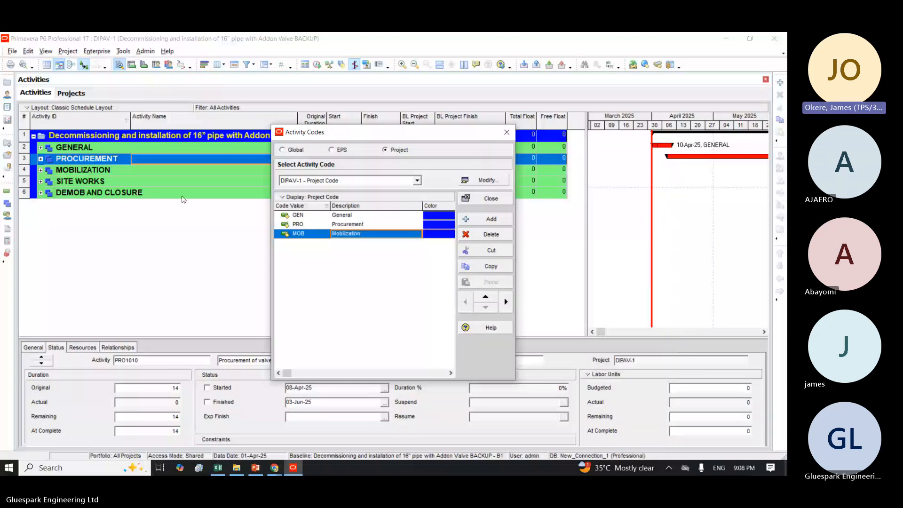
Step: Add the code value SITE with the description Site Works below MOB
left_click(485, 220)
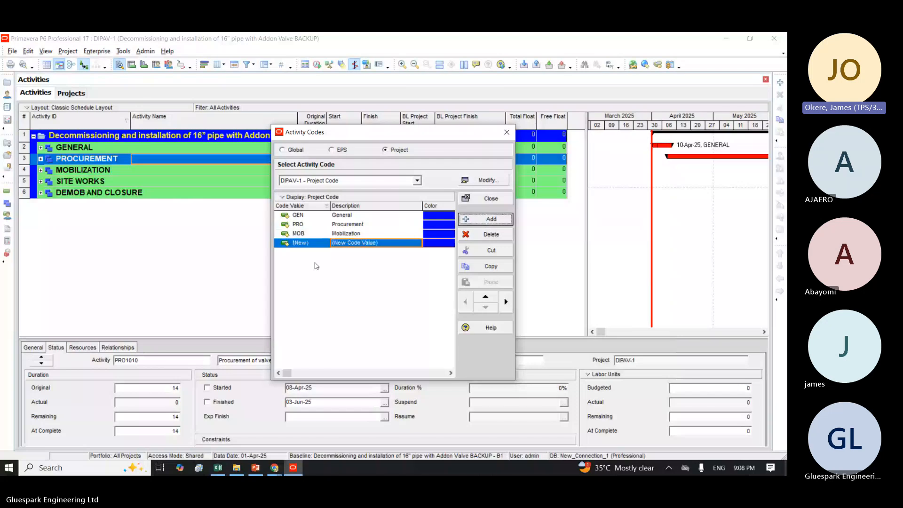
left_click(313, 244)
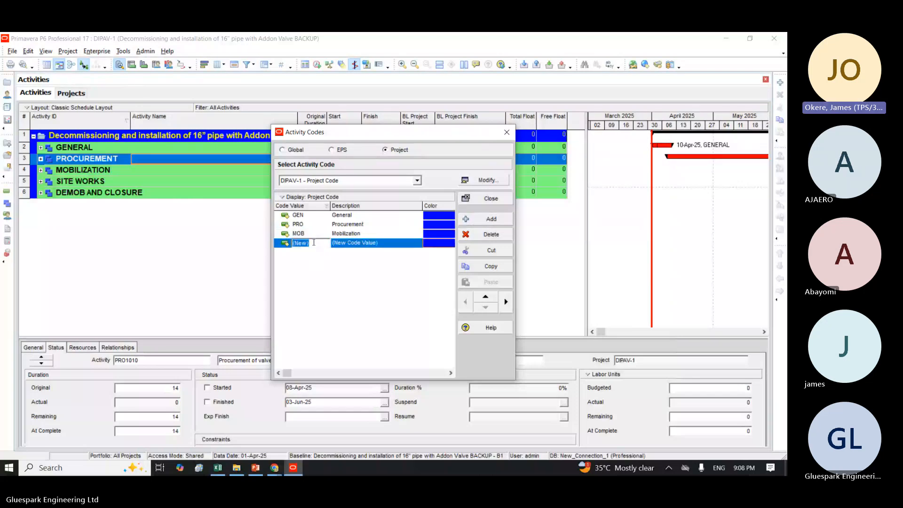
type("SITE")
left_click(385, 246)
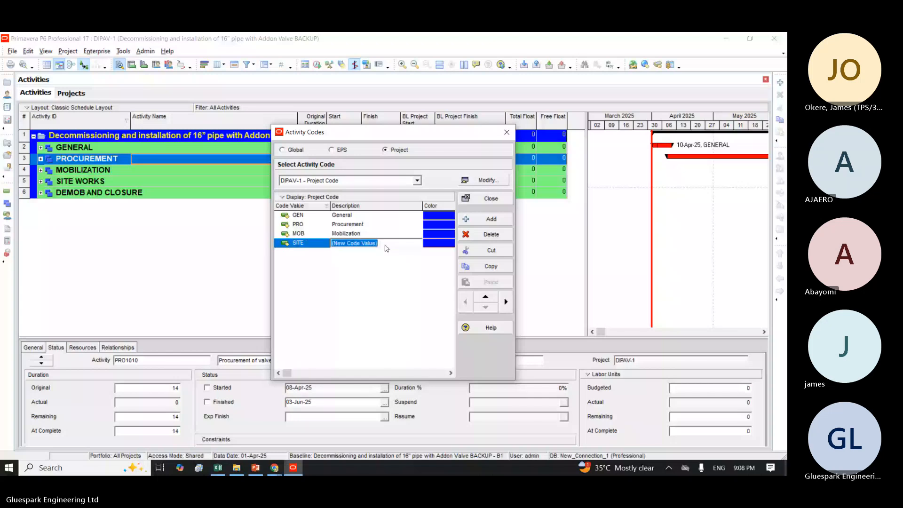
type("Site WOrks")
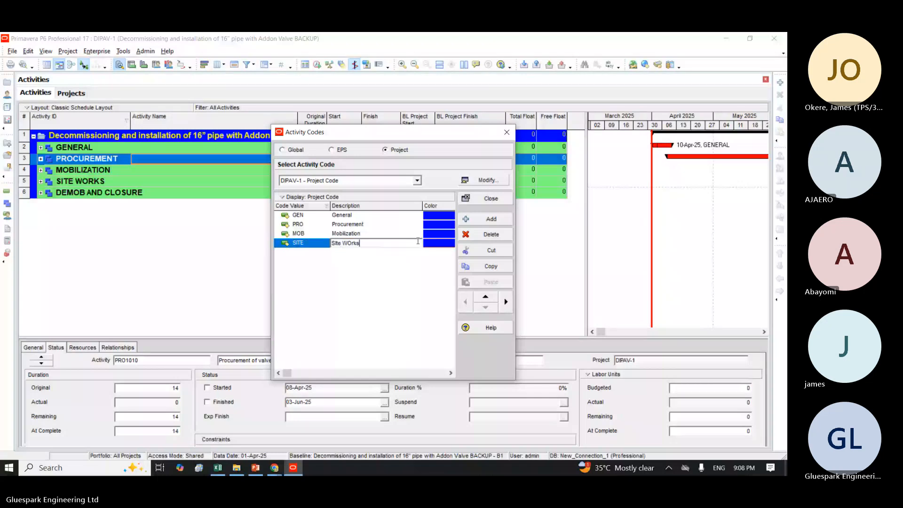
key("BackSpace")
key("BackSpace")
key("BackSpace")
key("BackSpace")
type("or")
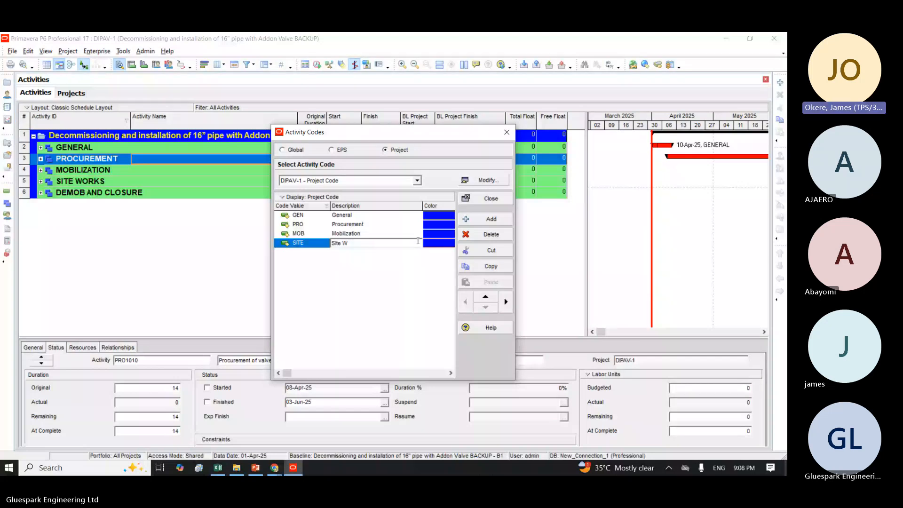
type("ko")
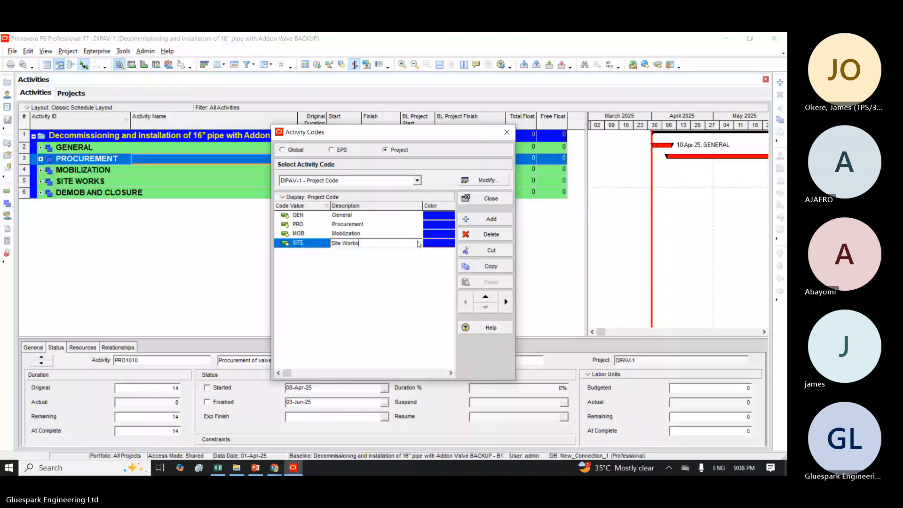
key("BackSpace")
type("s")
Step: Add the code value DEMOB with the description Demob and Closure below SITE, and close the activity codes
left_click(488, 219)
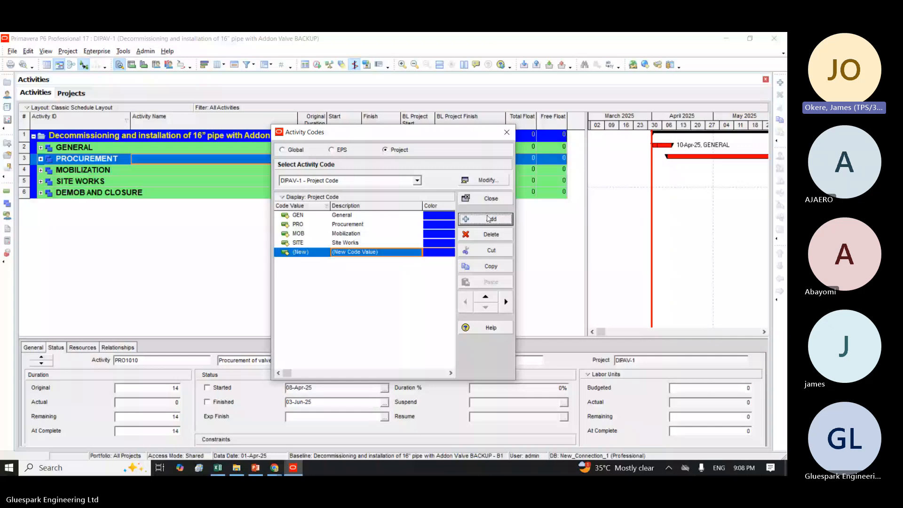
left_click(316, 254)
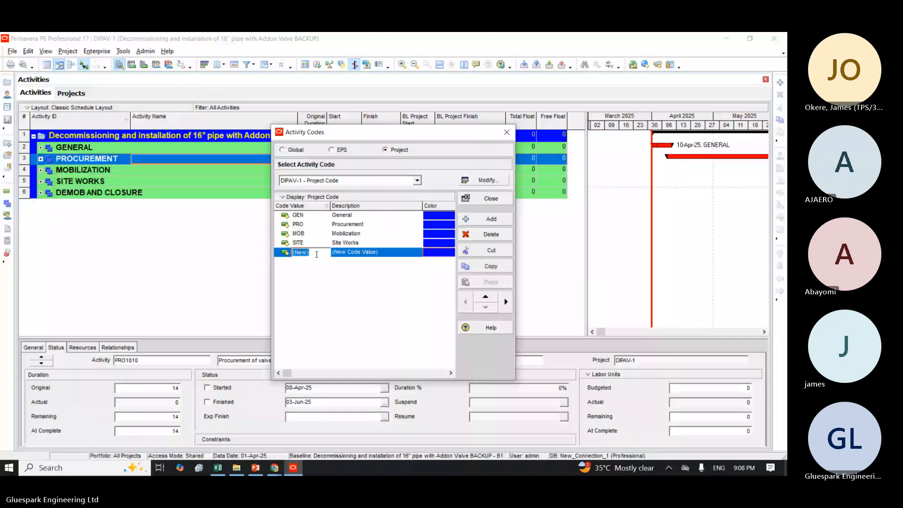
type("DEMOB")
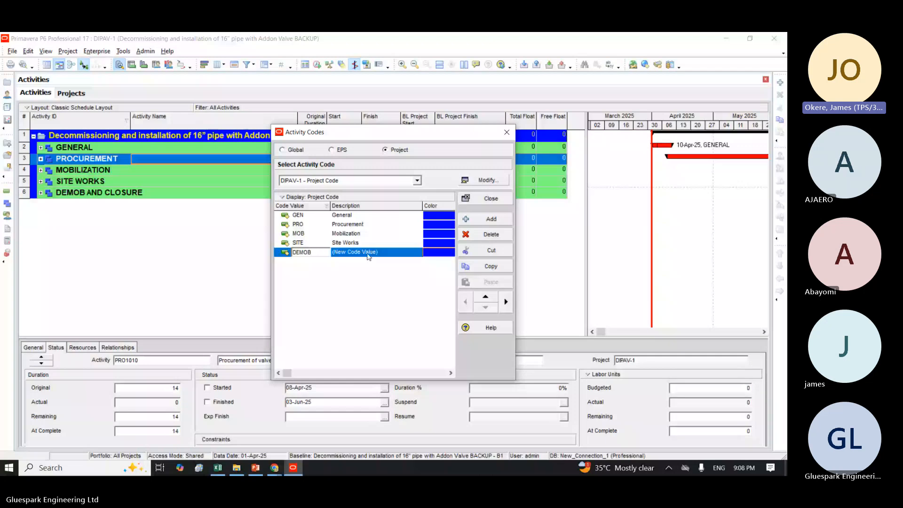
left_click(369, 255)
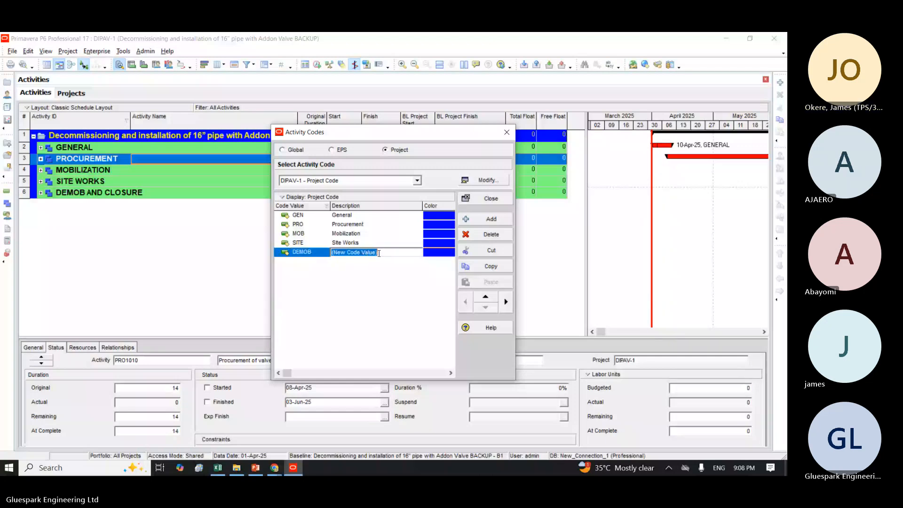
type("Demob an")
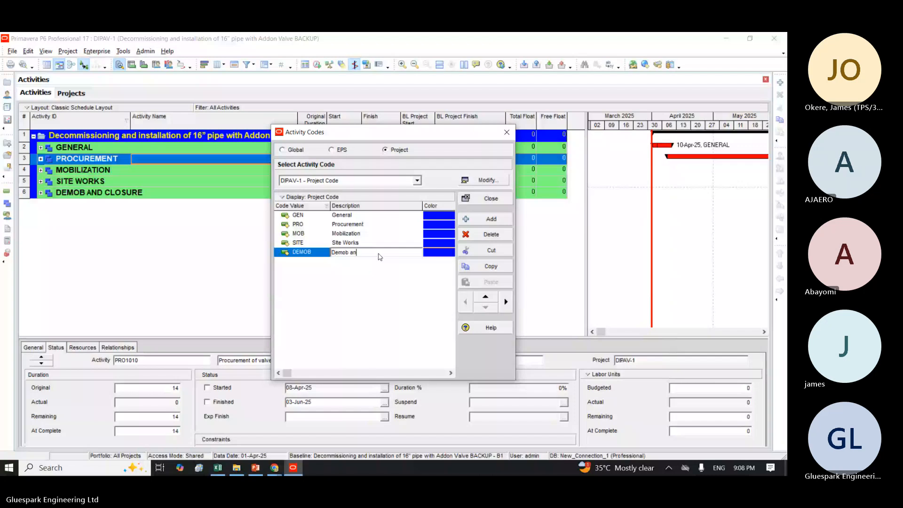
type("d Closure")
key("Return")
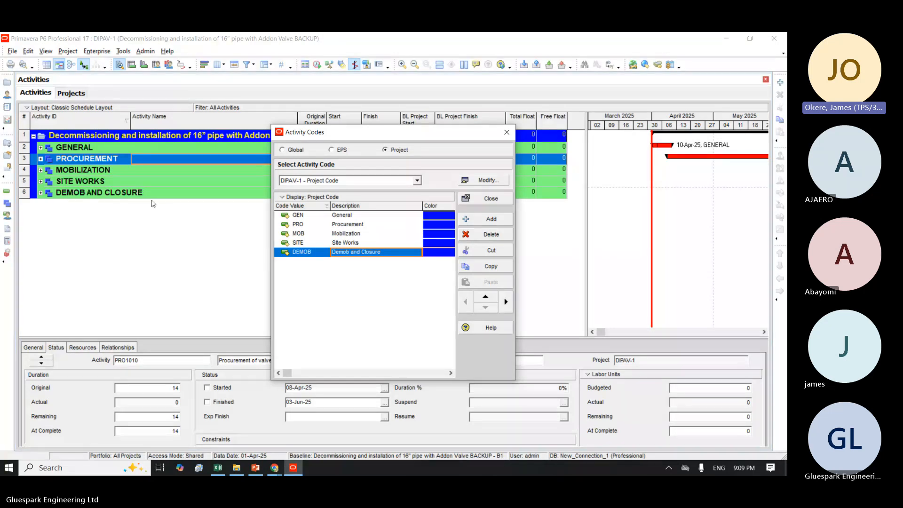
left_click(488, 198)
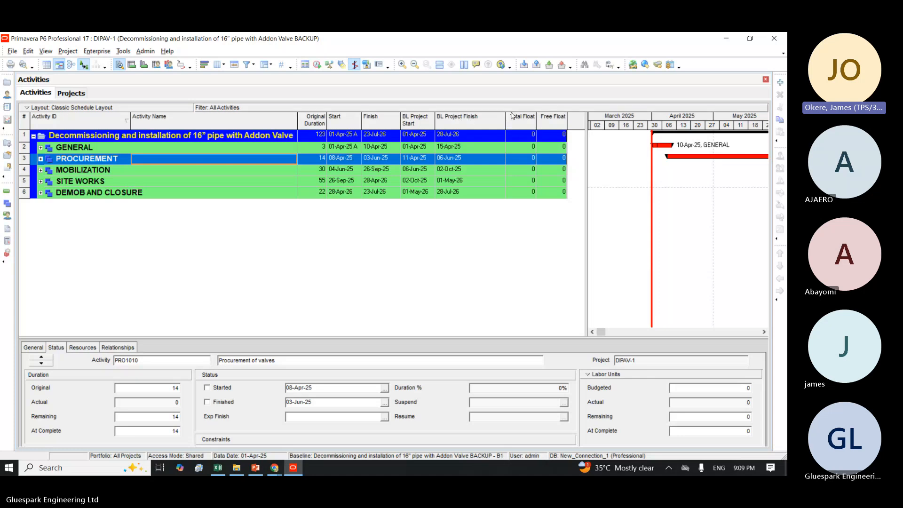
Step: Narrow the BL Project Finish column and add the Project Code activity code as a column after Free Float
left_click_drag(507, 114, 471, 116)
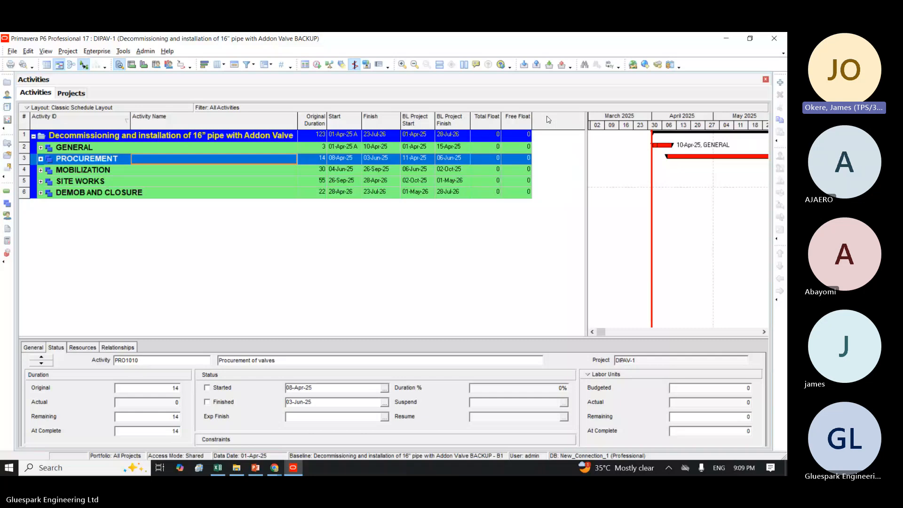
right_click(547, 119)
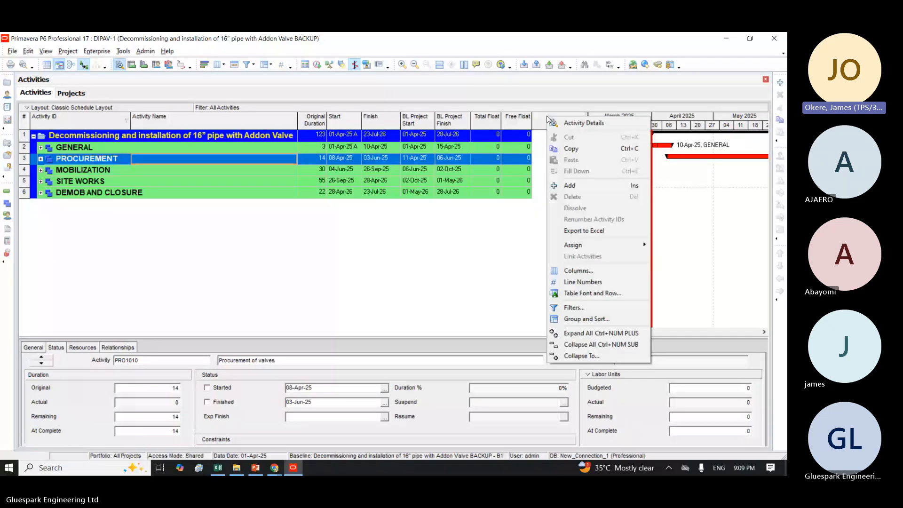
left_click(573, 272)
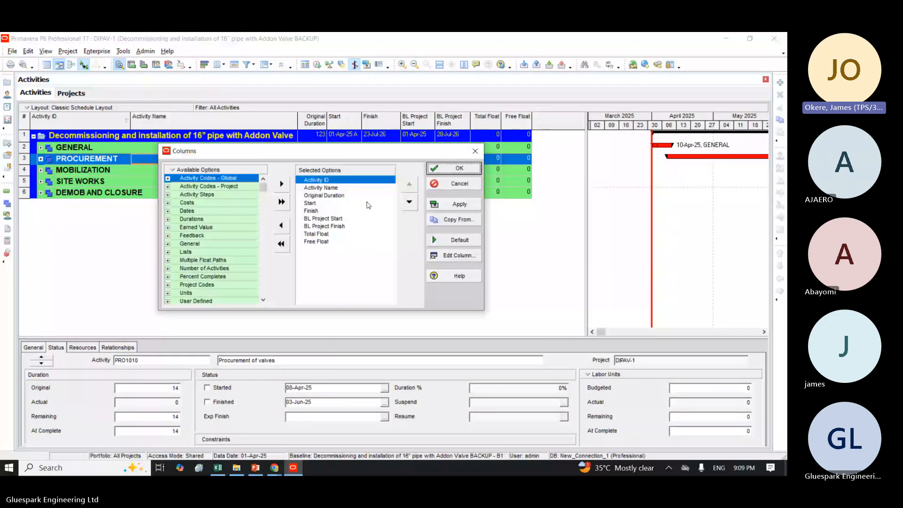
left_click(167, 301)
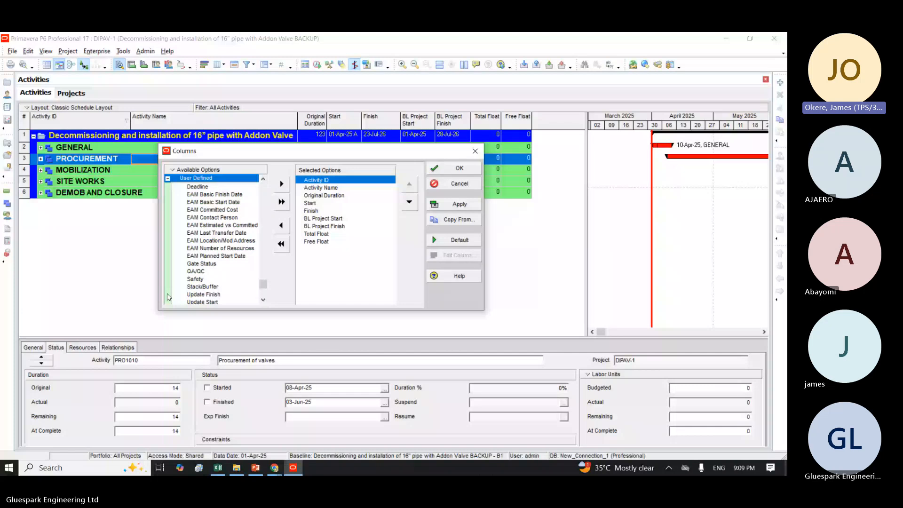
left_click(167, 179)
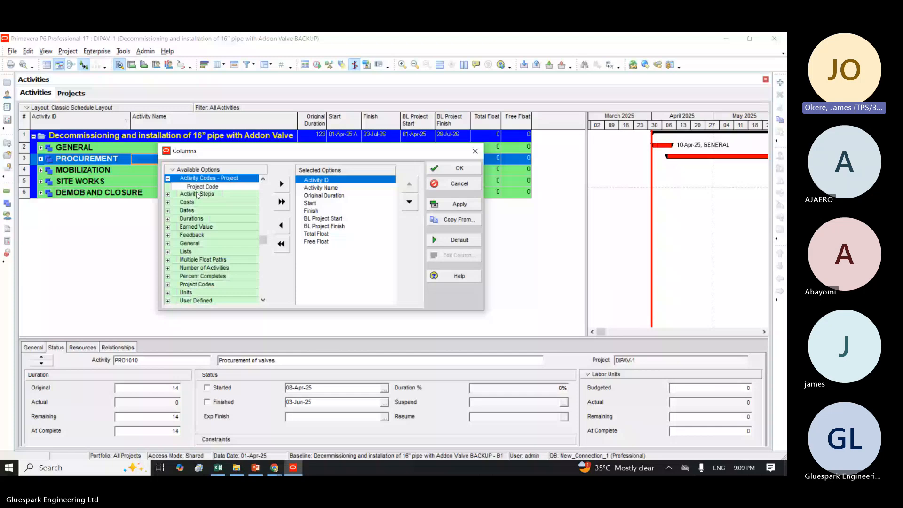
left_click(199, 189)
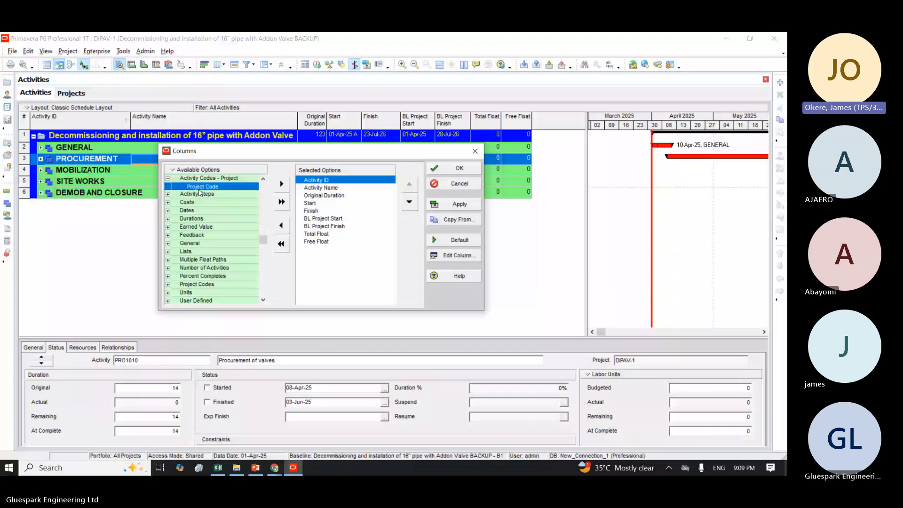
left_click(316, 241)
left_click(282, 183)
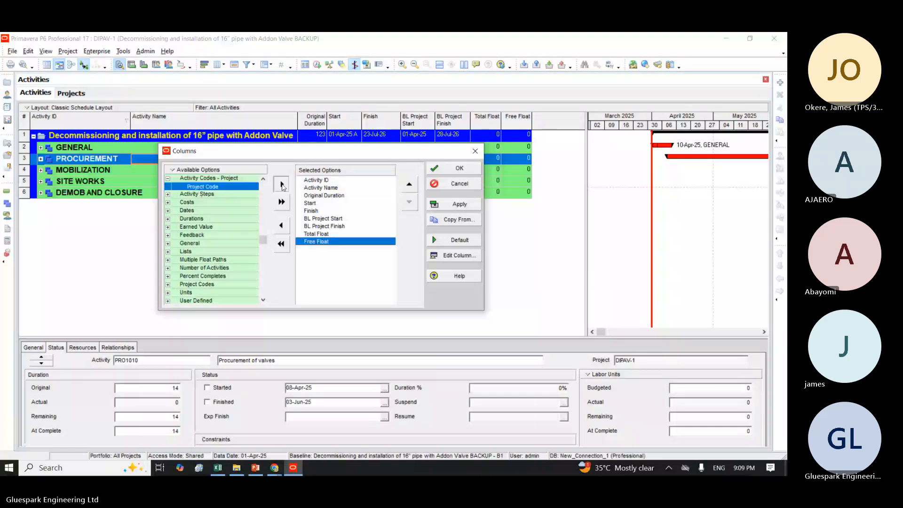
left_click(462, 206)
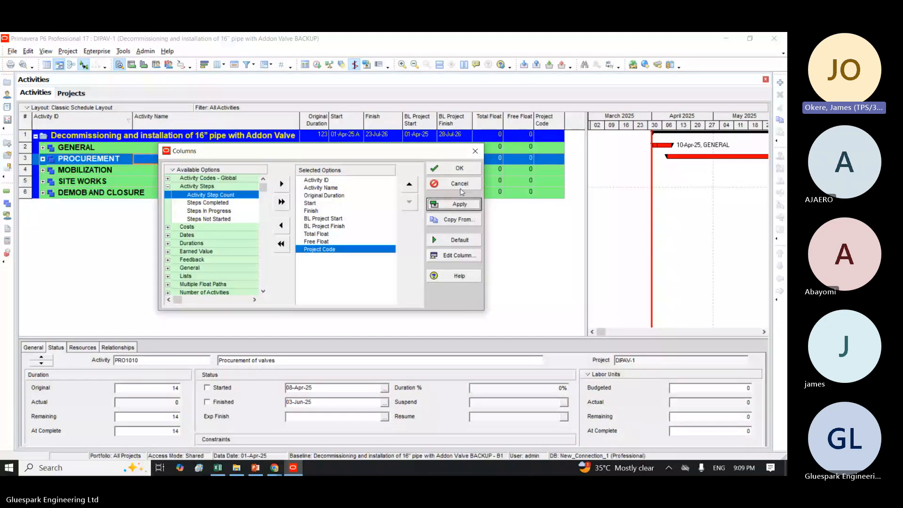
left_click(459, 169)
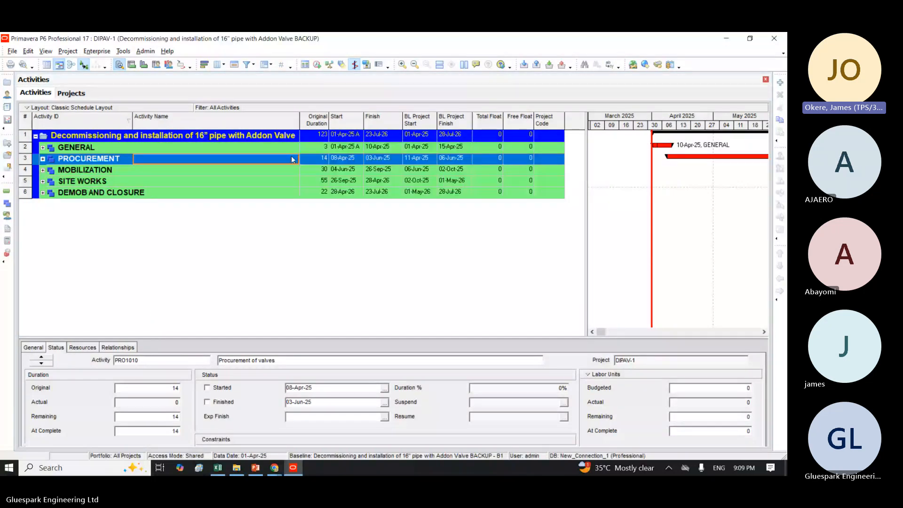
Step: Expand all WBS levels in the activity table to show the individual activities
left_click(92, 147)
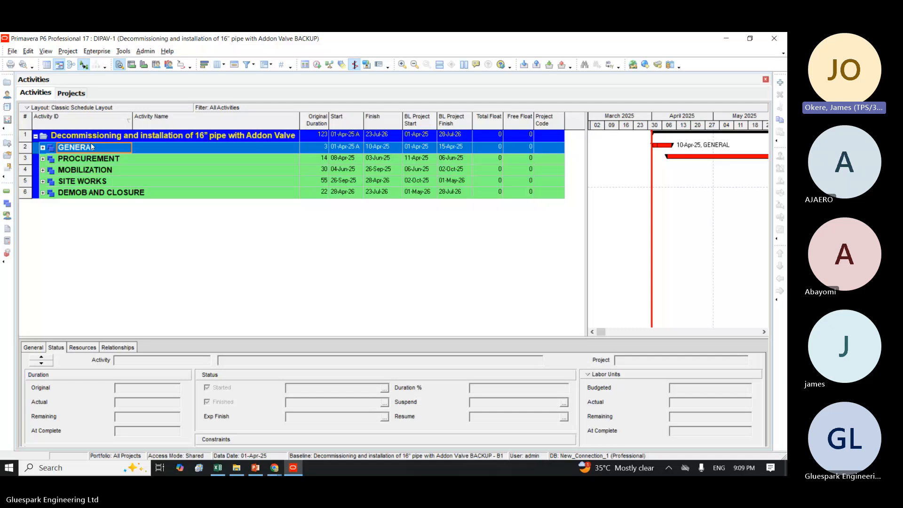
right_click(92, 147)
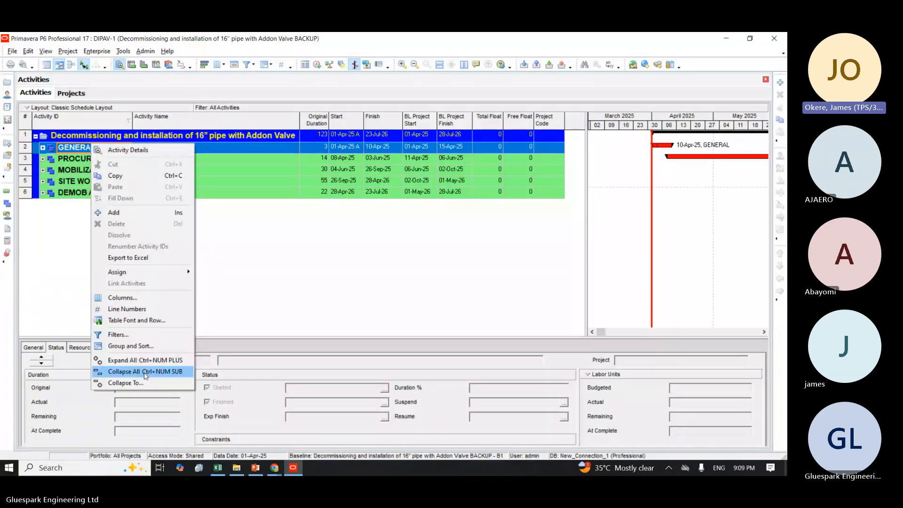
left_click(135, 361)
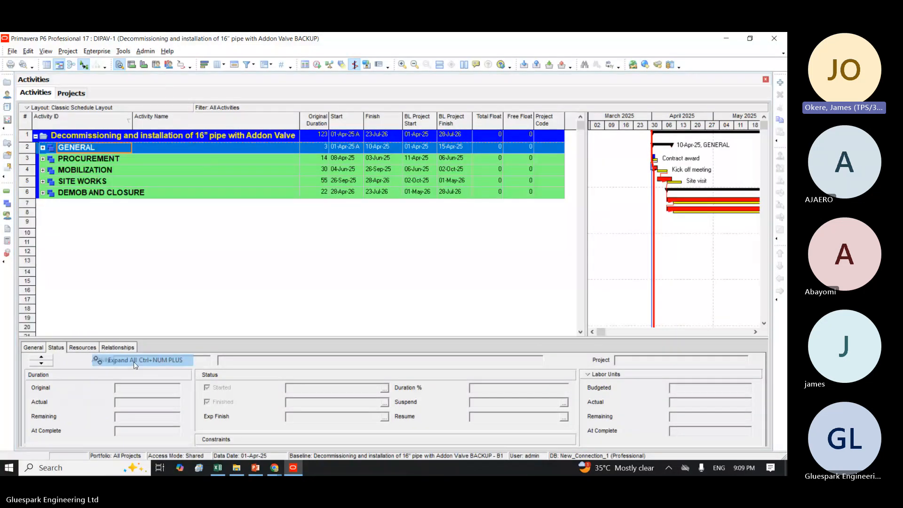
Step: Filter the project code list by all values and assign GEN to the Contract award activity
left_click(554, 159)
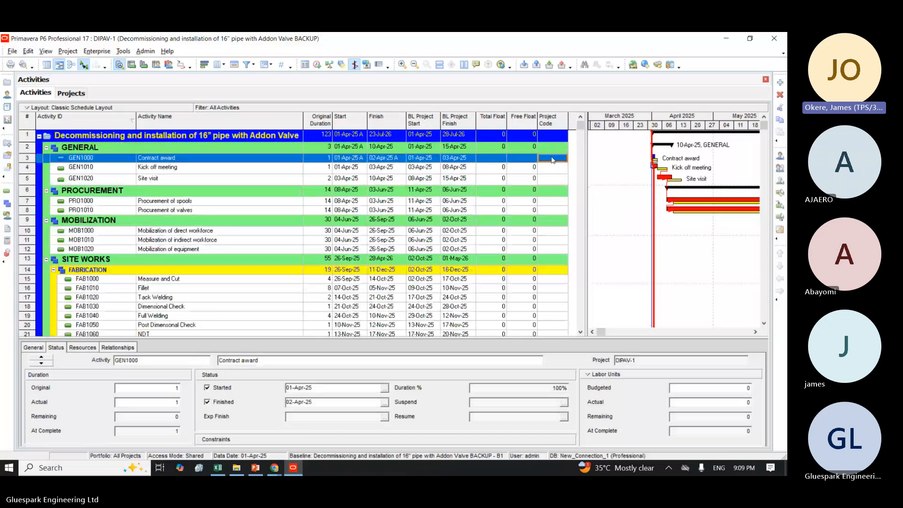
double_click(553, 160)
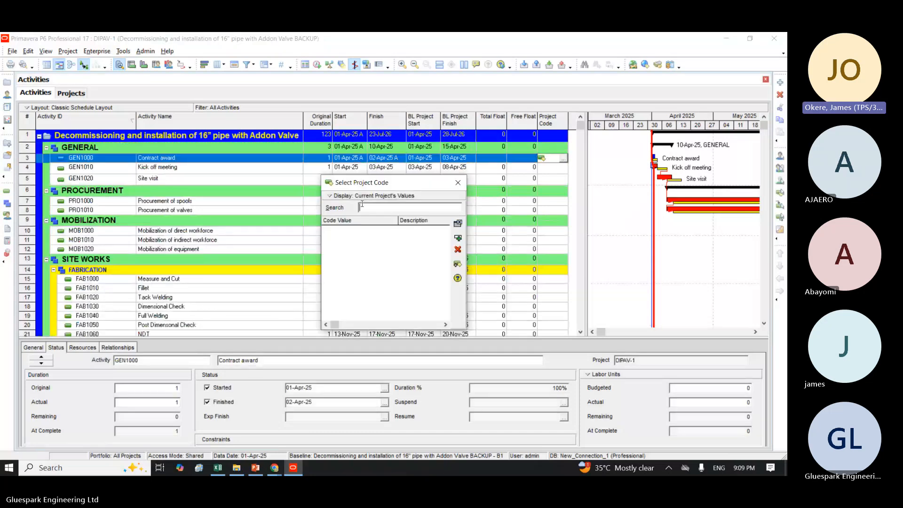
right_click(325, 203)
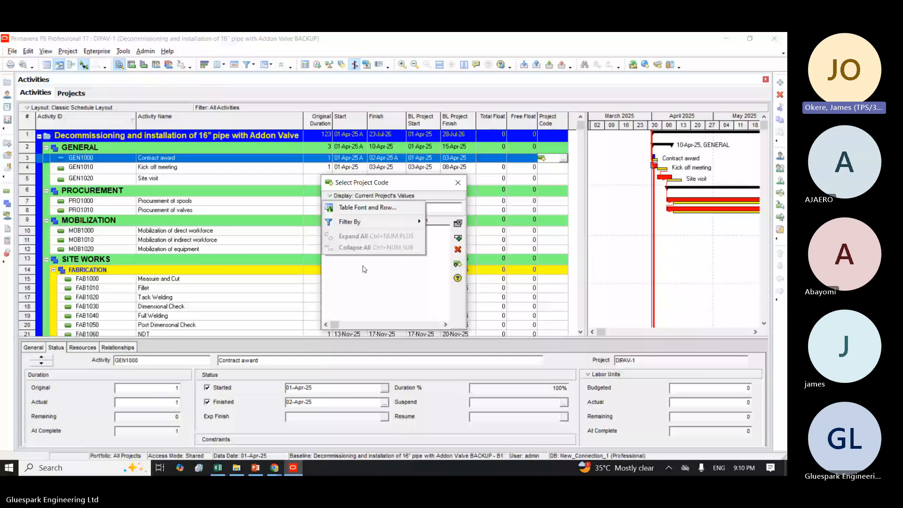
left_click(363, 269)
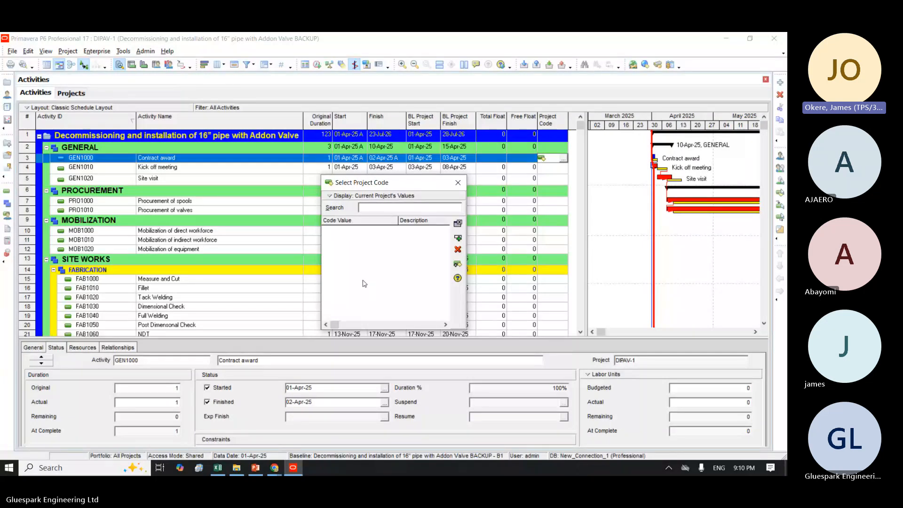
left_click(331, 196)
mouse_move(356, 223)
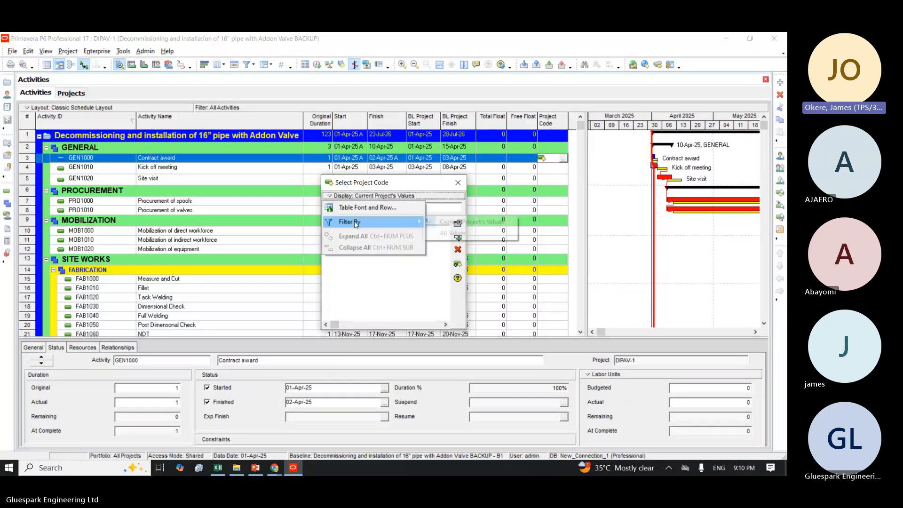
left_click(451, 234)
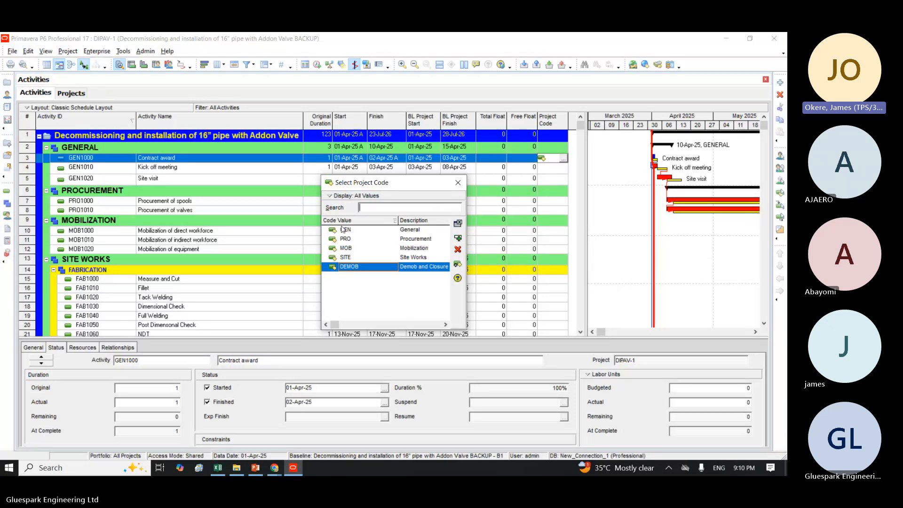
double_click(345, 230)
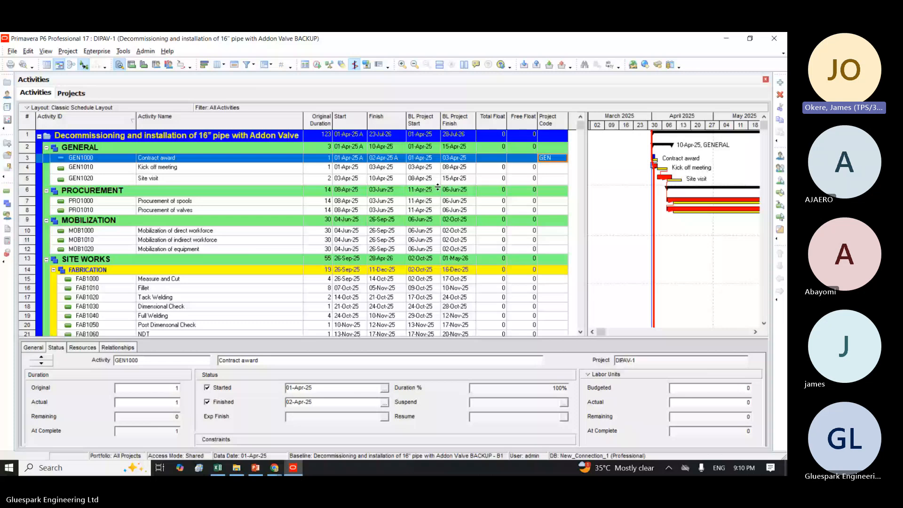
Step: Assign the project code GEN to the Kick off meeting and Site visit activities
left_click(553, 170)
left_click(554, 170)
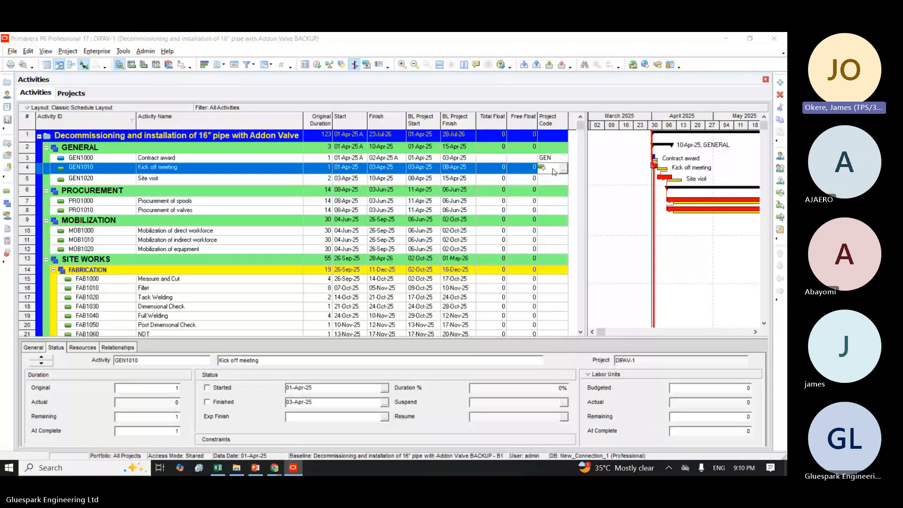
left_click(562, 168)
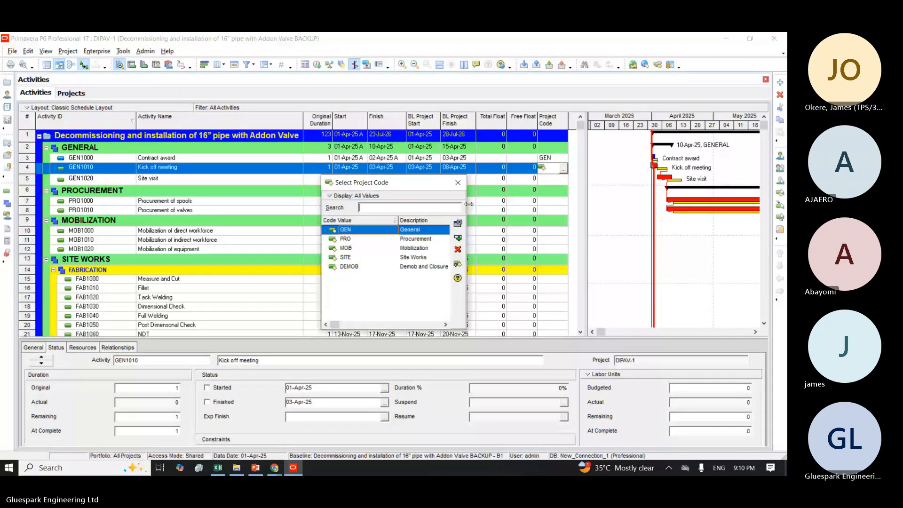
left_click(455, 238)
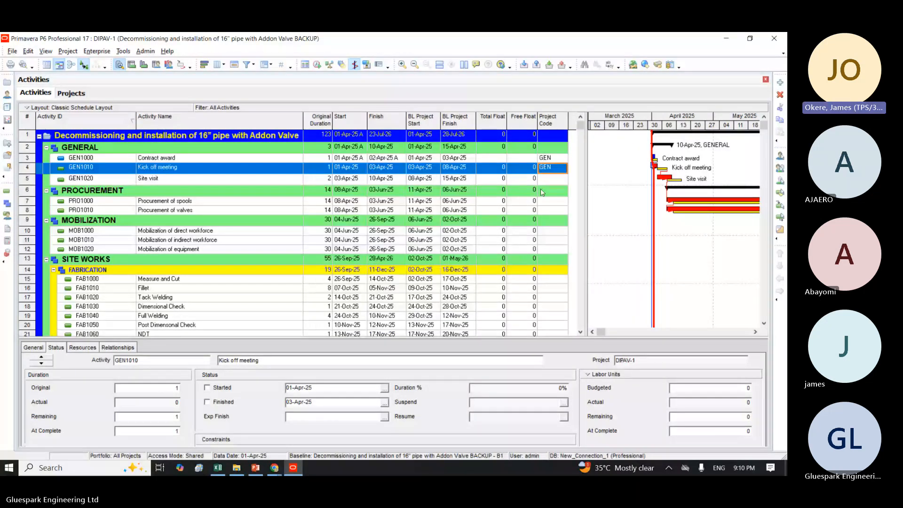
left_click(550, 179)
left_click(562, 179)
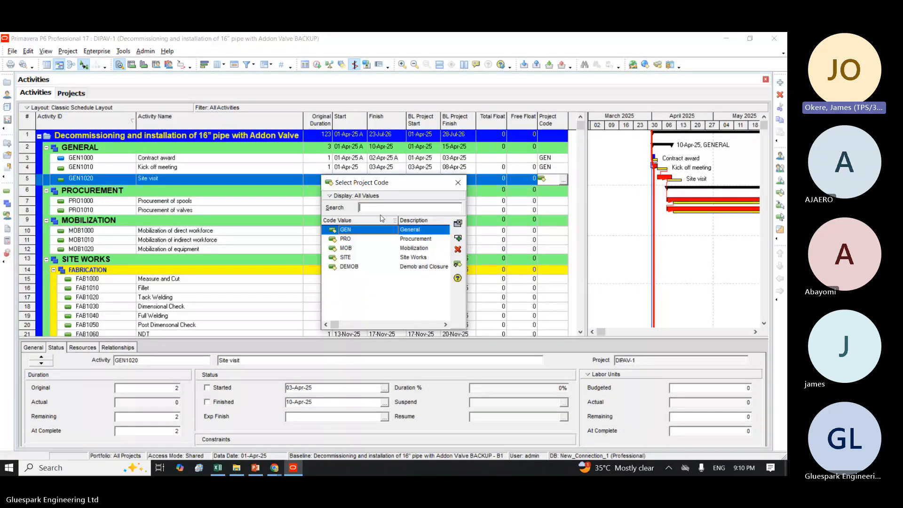
left_click(458, 237)
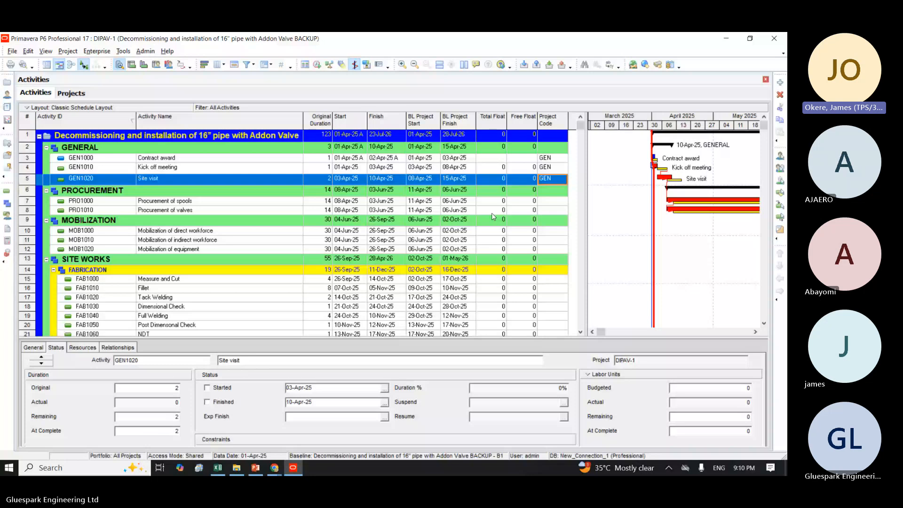
Step: Assign the project code PRO to the Procurement of spools and Procurement of valves activities
double_click(552, 202)
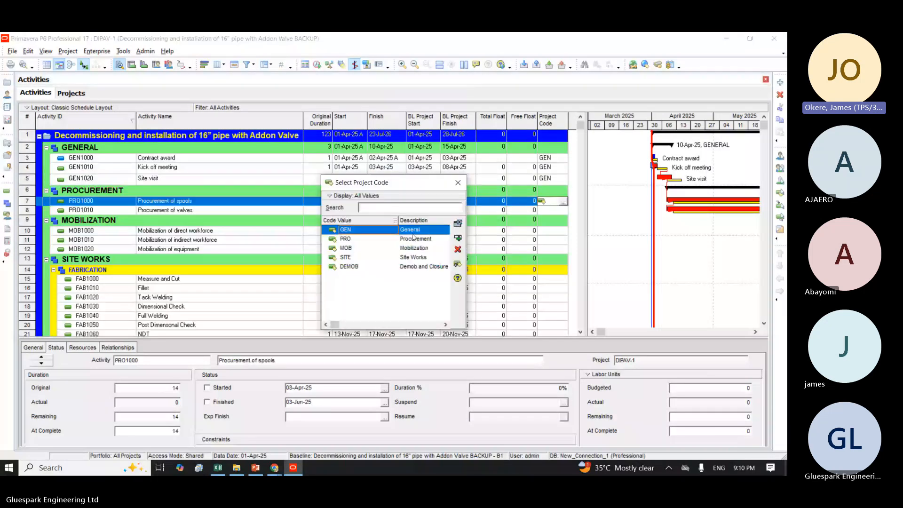
double_click(411, 239)
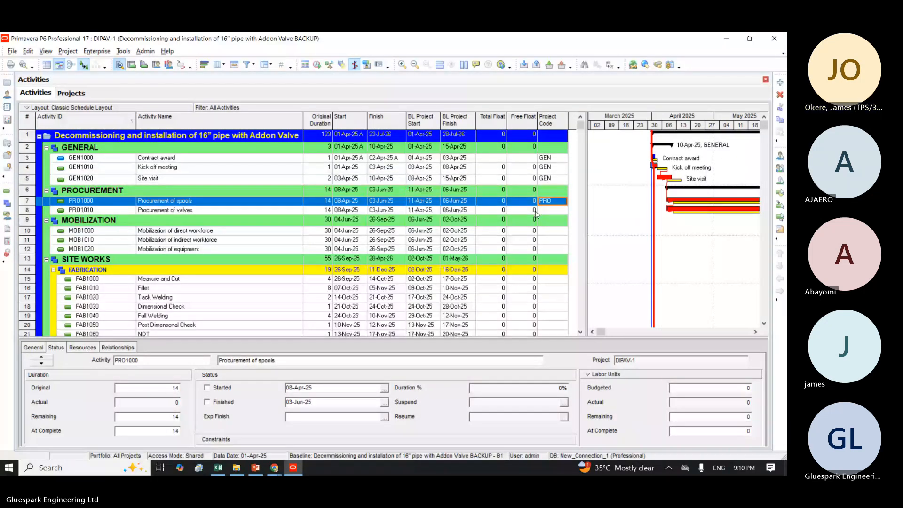
double_click(547, 210)
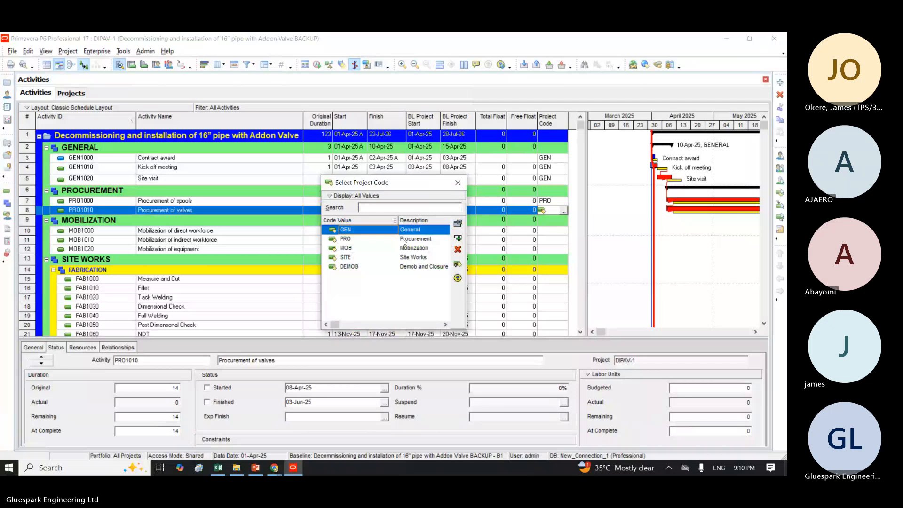
double_click(404, 239)
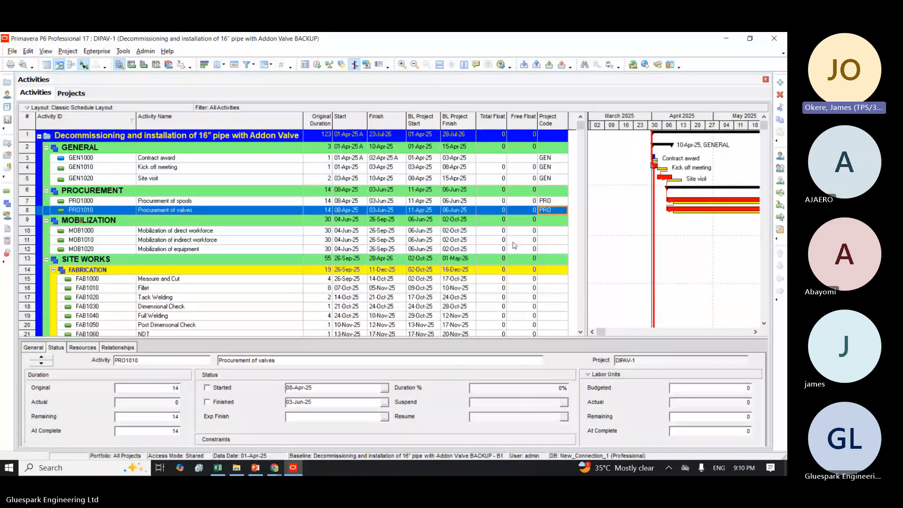
Step: Assign the project code MOB to the three Mobilization activities, from direct workforce through equipment
left_click(551, 231)
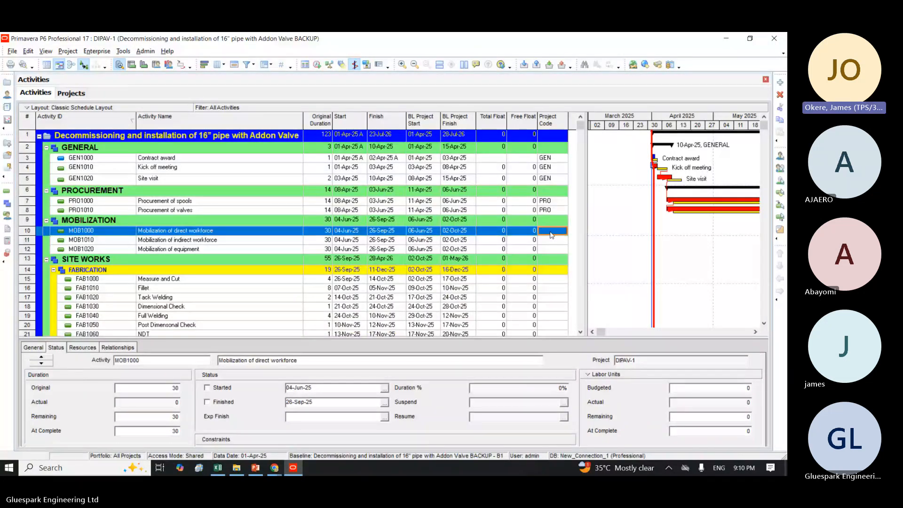
double_click(551, 234)
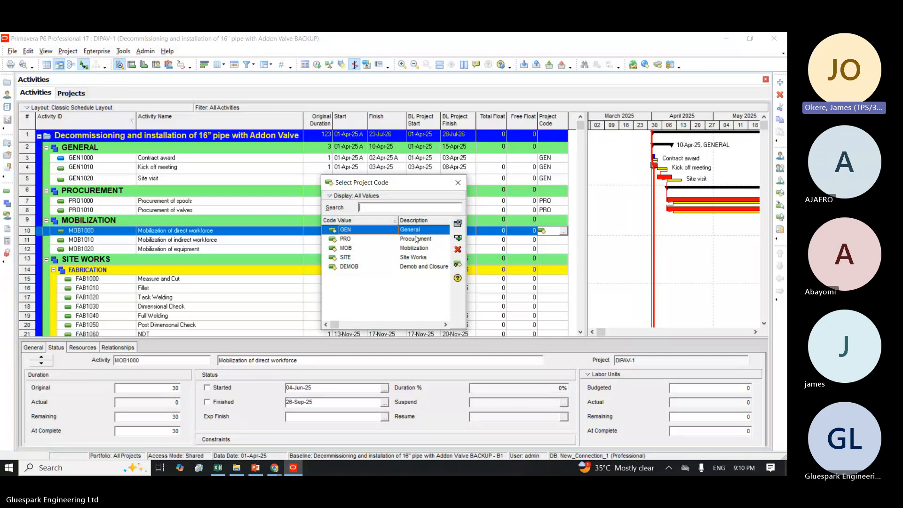
double_click(418, 250)
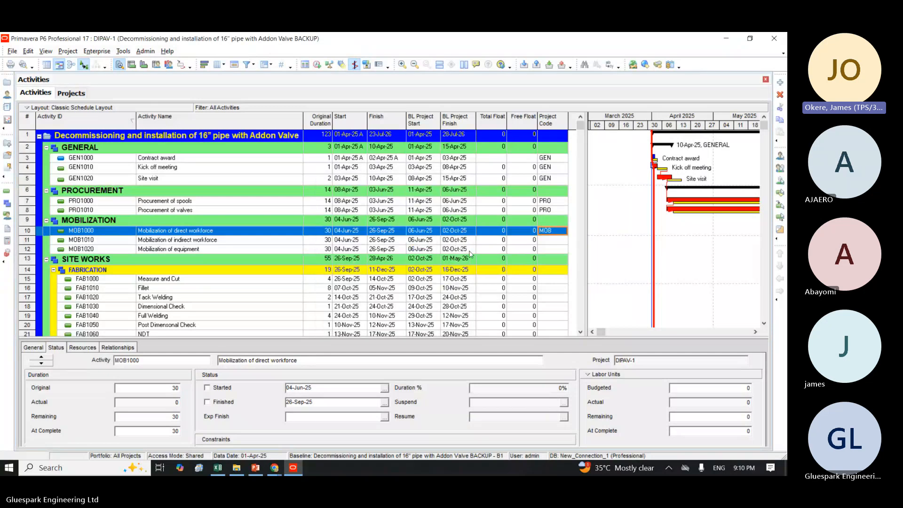
left_click(551, 251, "shift")
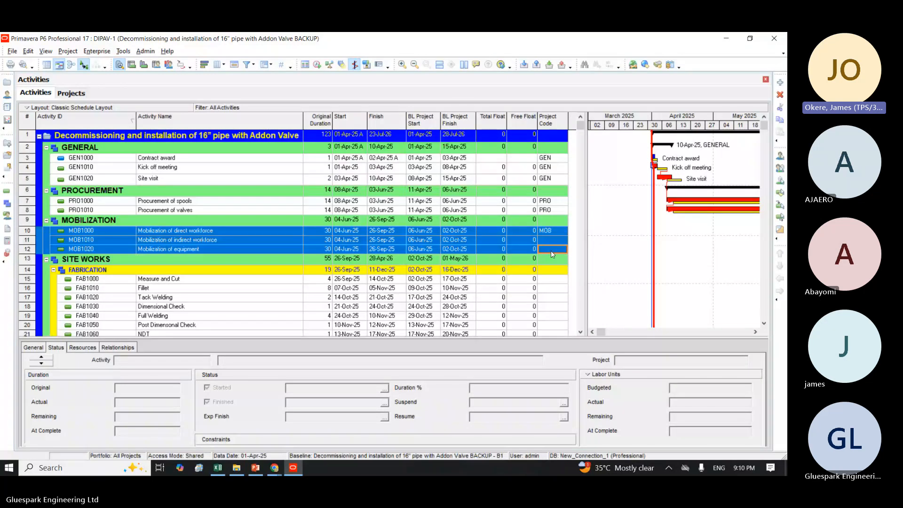
right_click(553, 254)
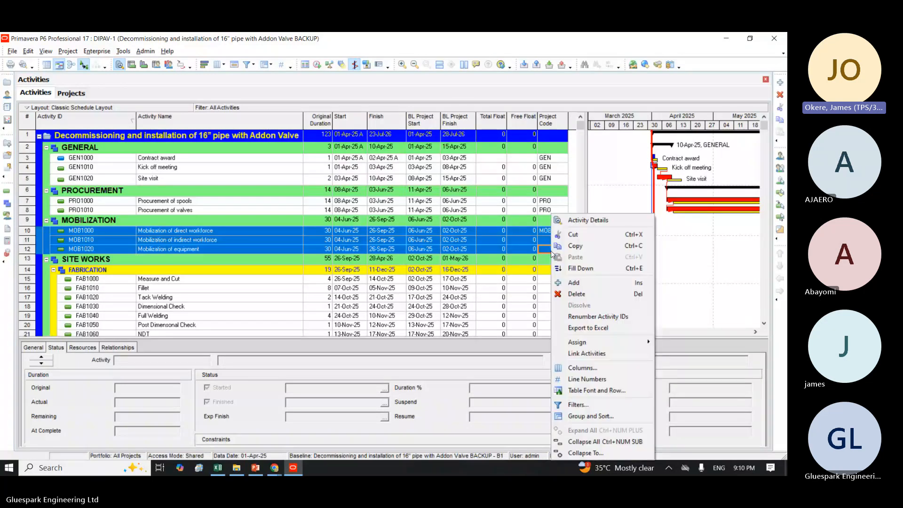
left_click(580, 269)
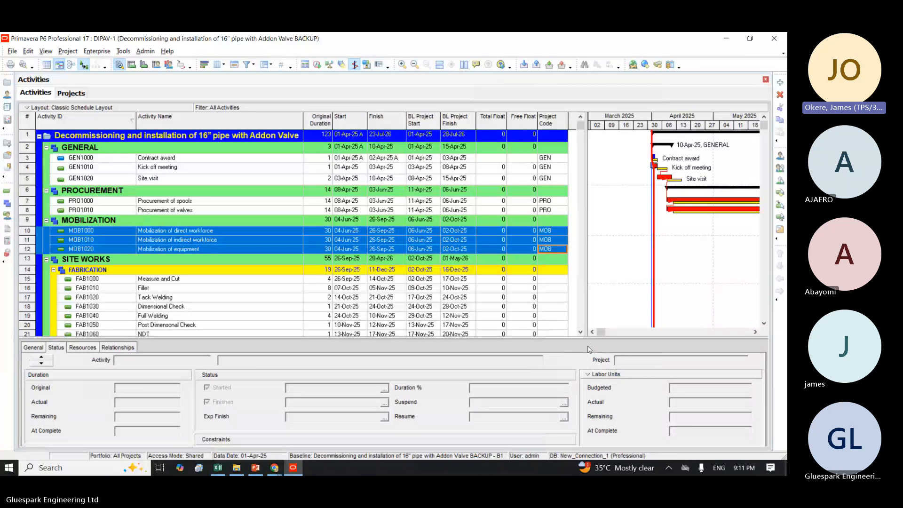
Step: Assign the project code SITE to all Site Works activities, from Measure and Cut through Commission of lines
left_click(580, 332)
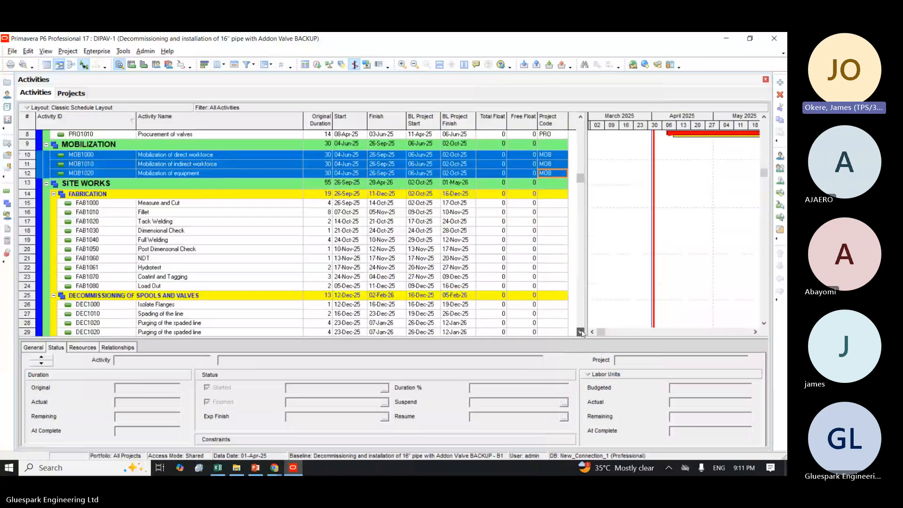
left_click(581, 332)
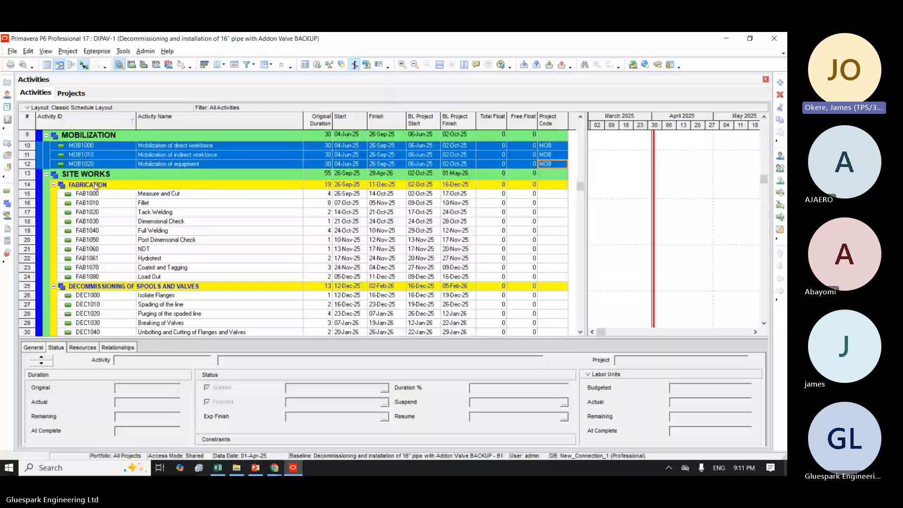
double_click(553, 195)
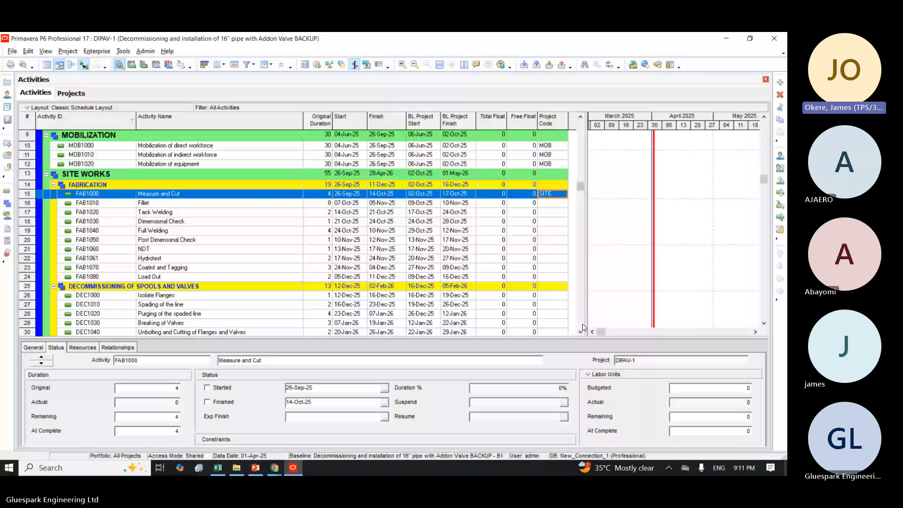
scroll(555, 278, "down", 5)
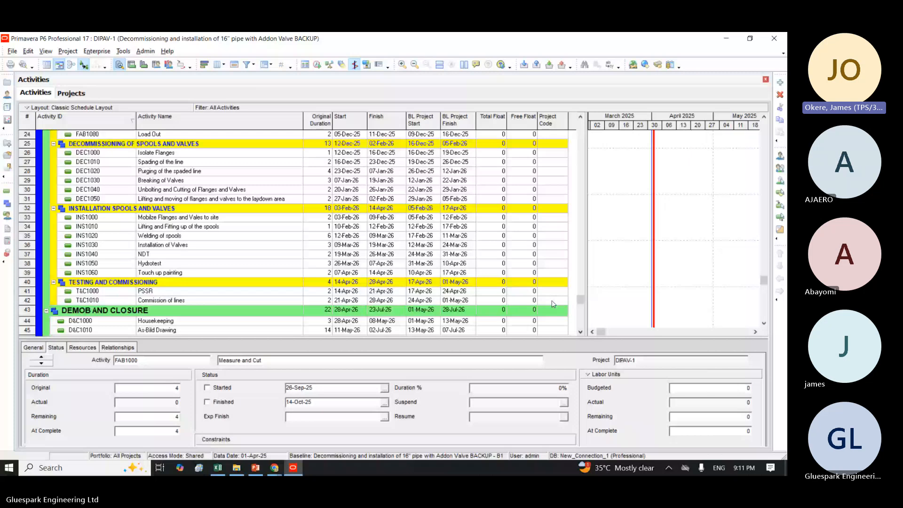
left_click_drag(553, 303, 585, 112)
left_click(585, 109)
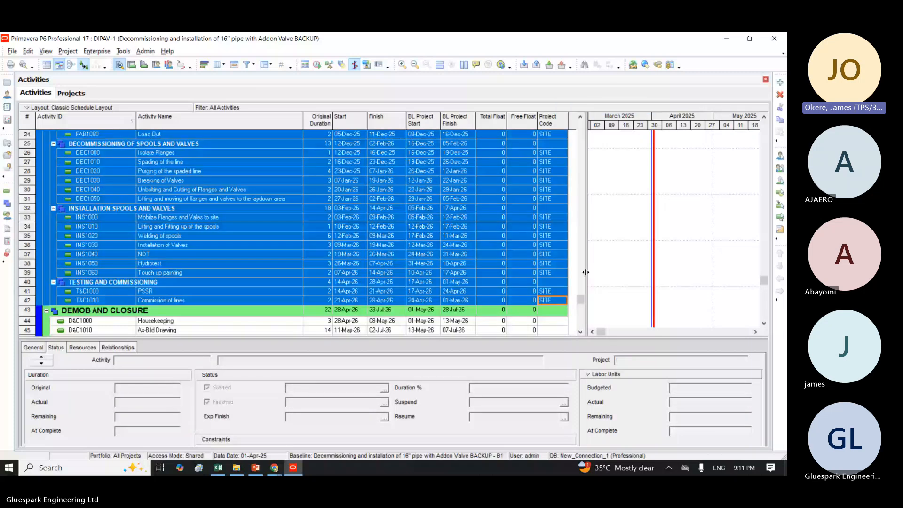
Step: Assign the project code DEMOB to all Demob and Closure activities, from Housekeeping through Handover
scroll(582, 329, "down", 1)
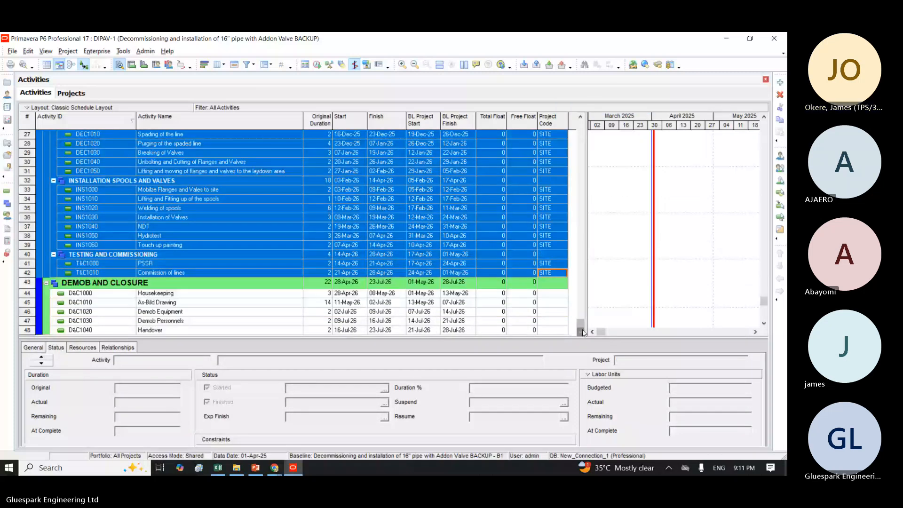
left_click(549, 294)
double_click(556, 334)
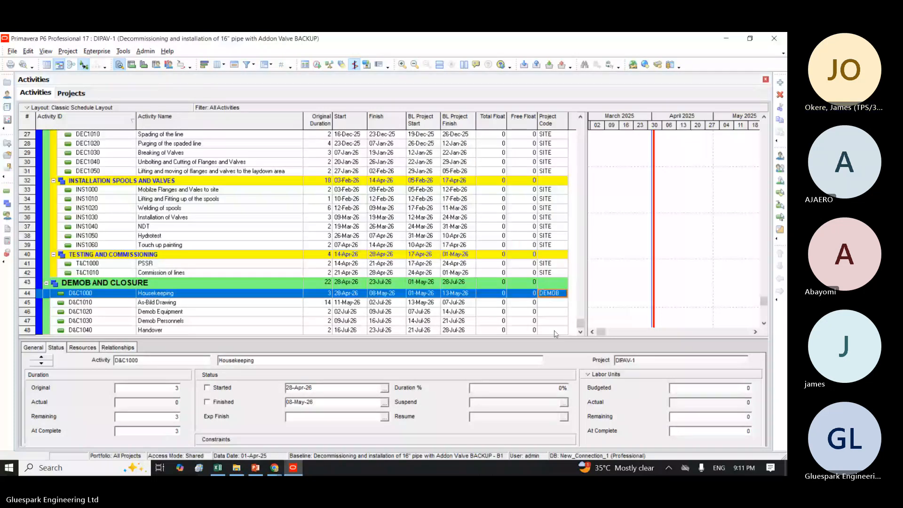
left_click(558, 331, "shift")
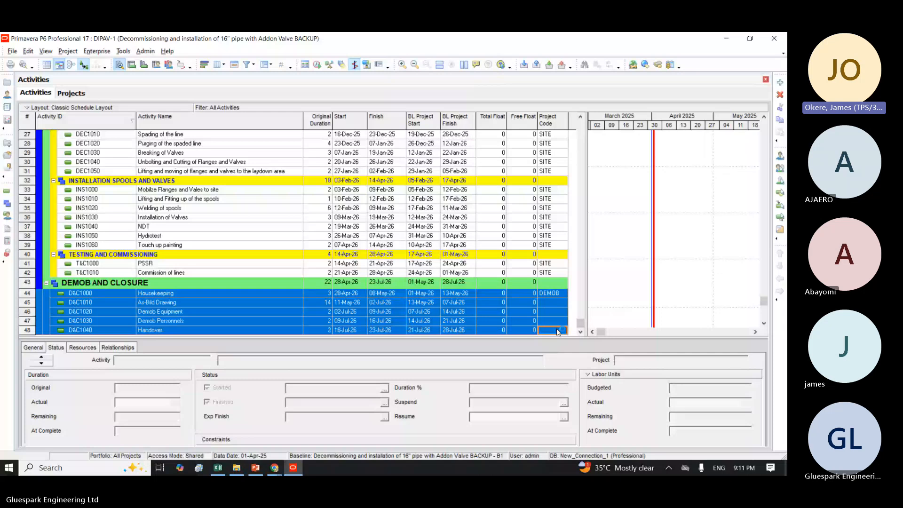
right_click(558, 332)
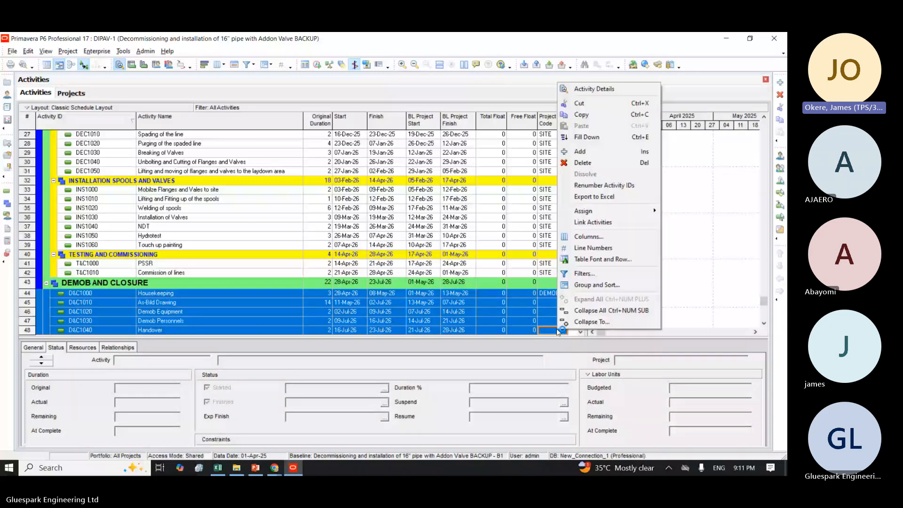
key("shift")
key("shift")
key("shift")
key("shift")
key("shift")
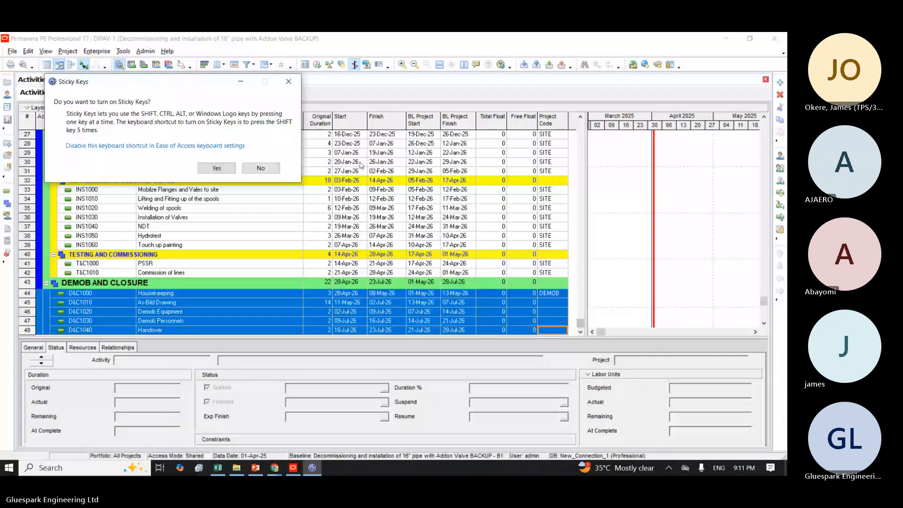
left_click(288, 82)
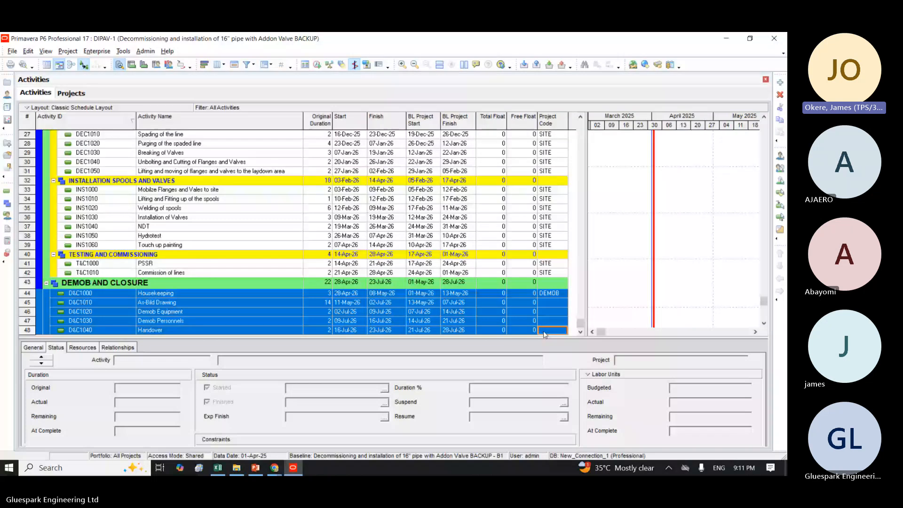
right_click(543, 331)
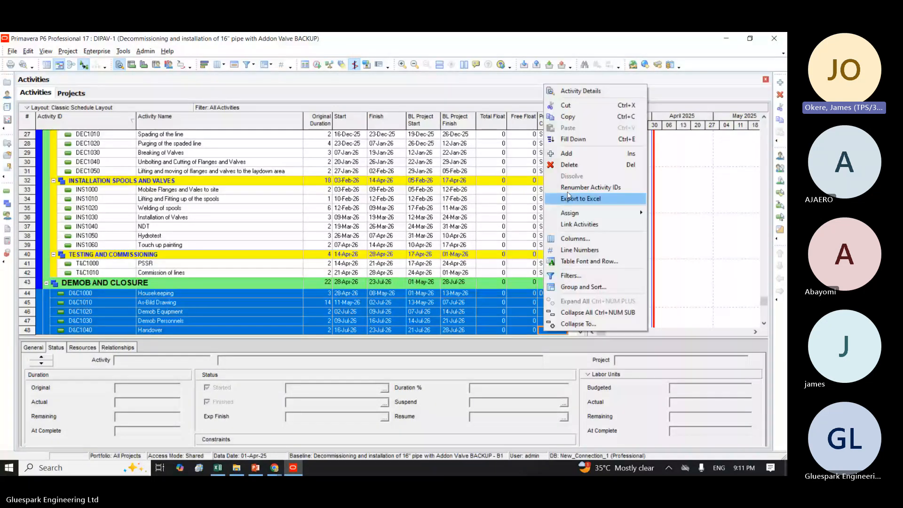
left_click(575, 140)
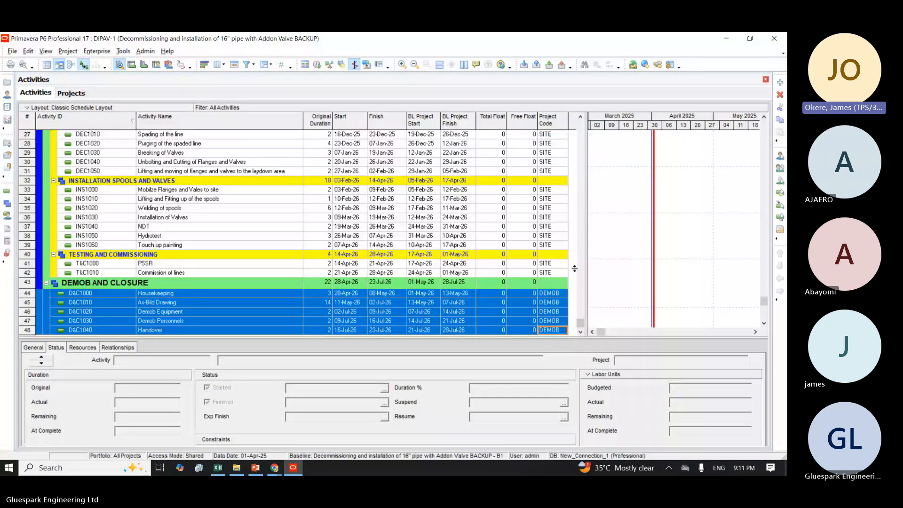
Step: Create a new activity filter that uses Project Code as its parameter
left_click_drag(580, 323, 580, 131)
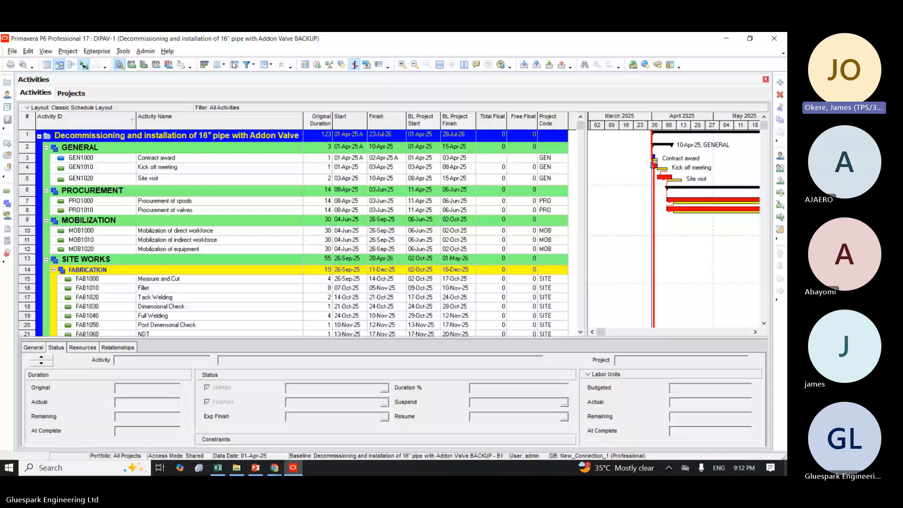
left_click(253, 67)
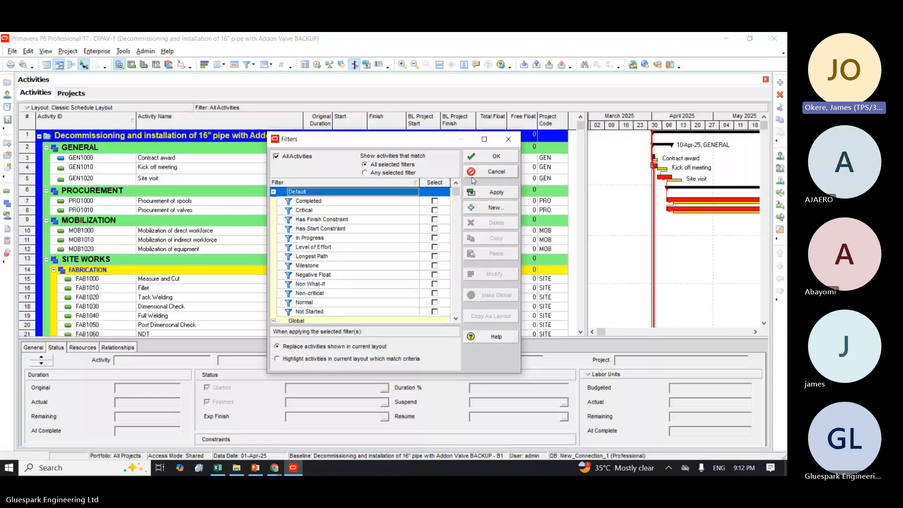
left_click(493, 210)
left_click(298, 226)
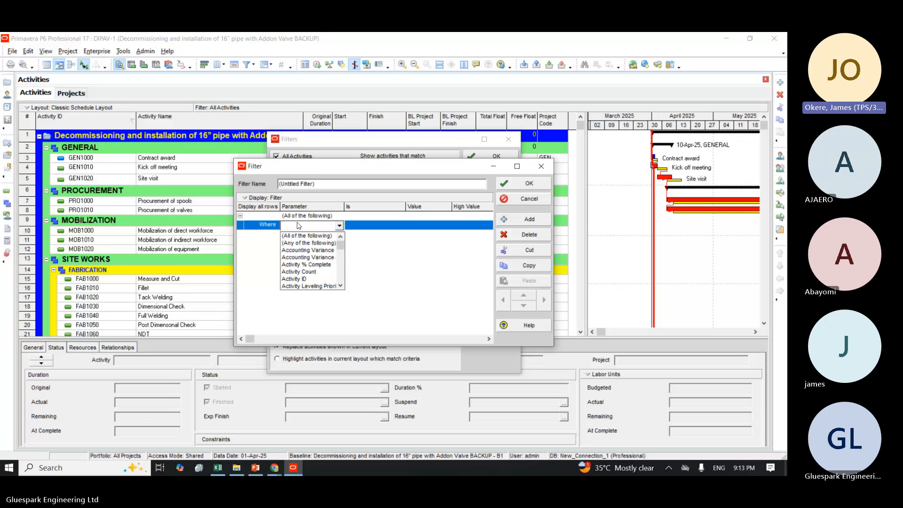
type("pr")
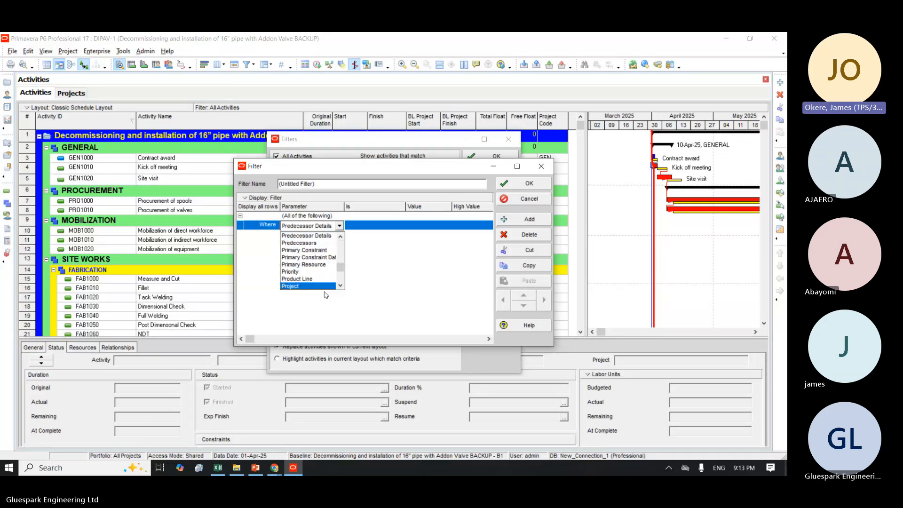
double_click(340, 285)
left_click(311, 279)
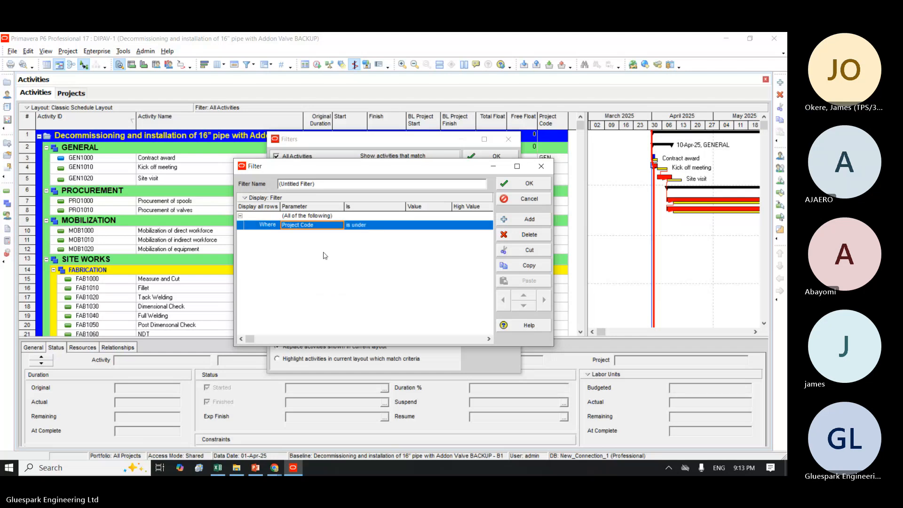
Step: Set the filter condition so Project Code equals DEMOB, and accept the new filter
left_click(378, 226)
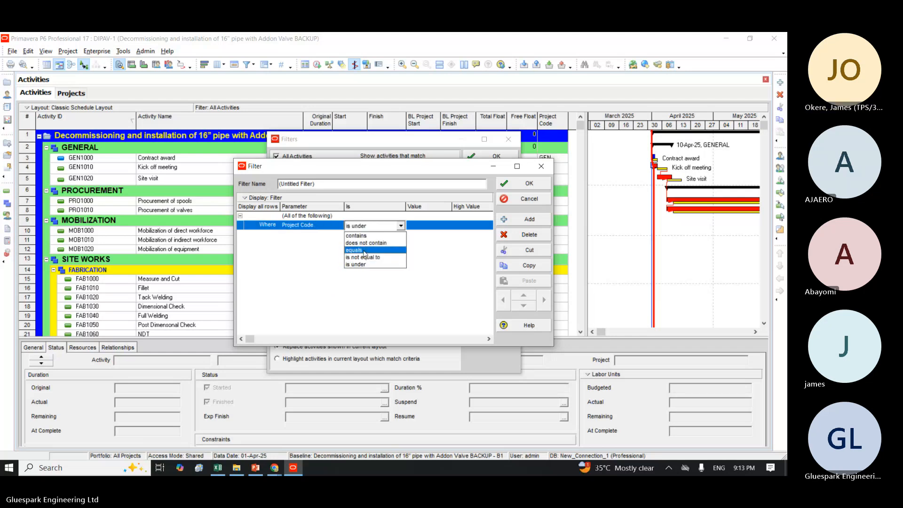
left_click(365, 251)
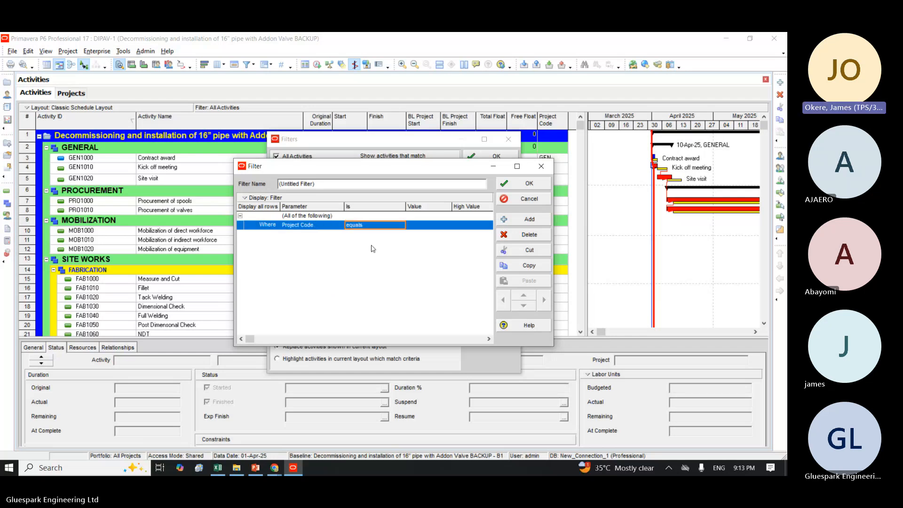
double_click(432, 225)
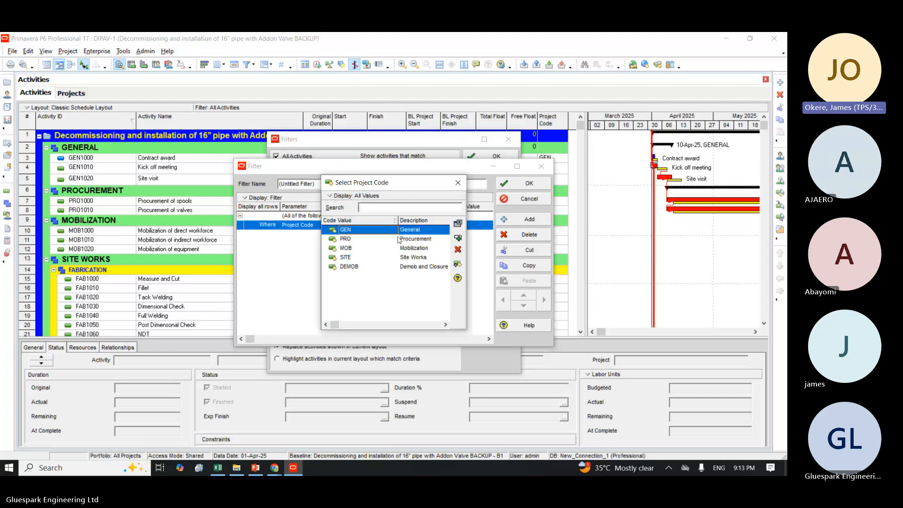
left_click(351, 267)
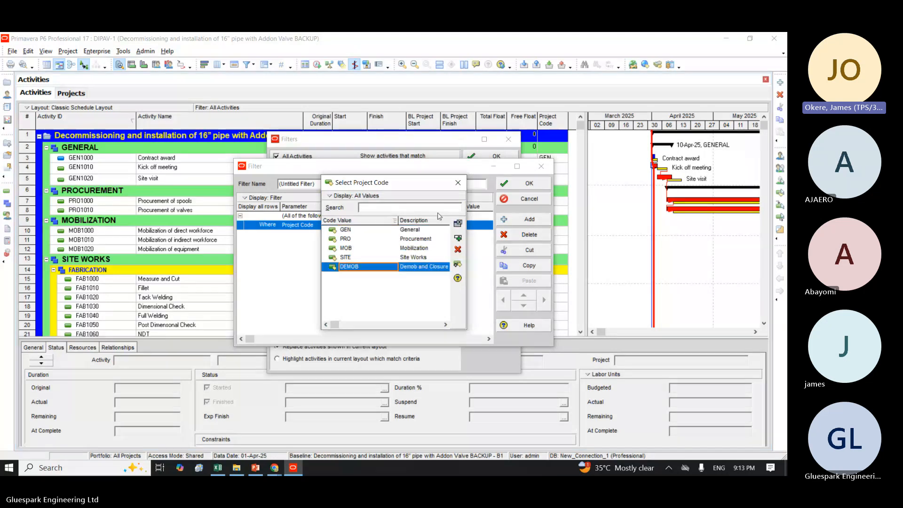
left_click(458, 224)
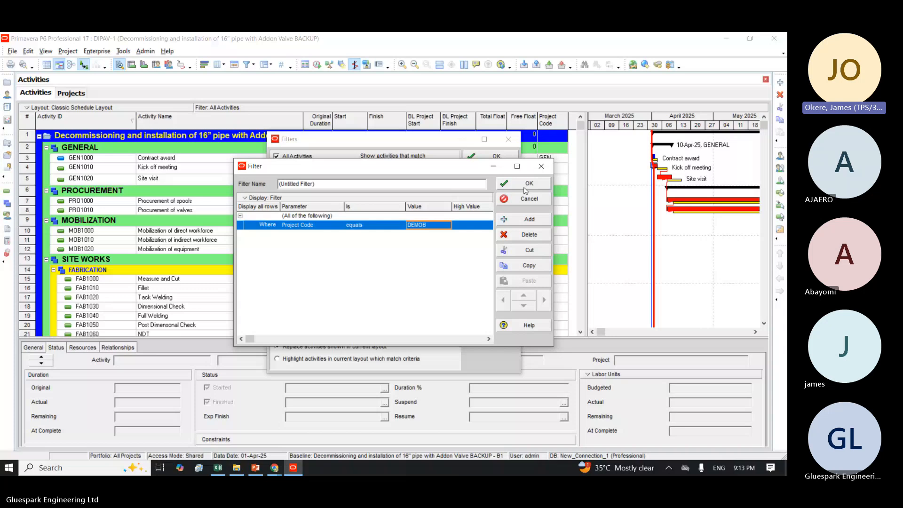
left_click(525, 185)
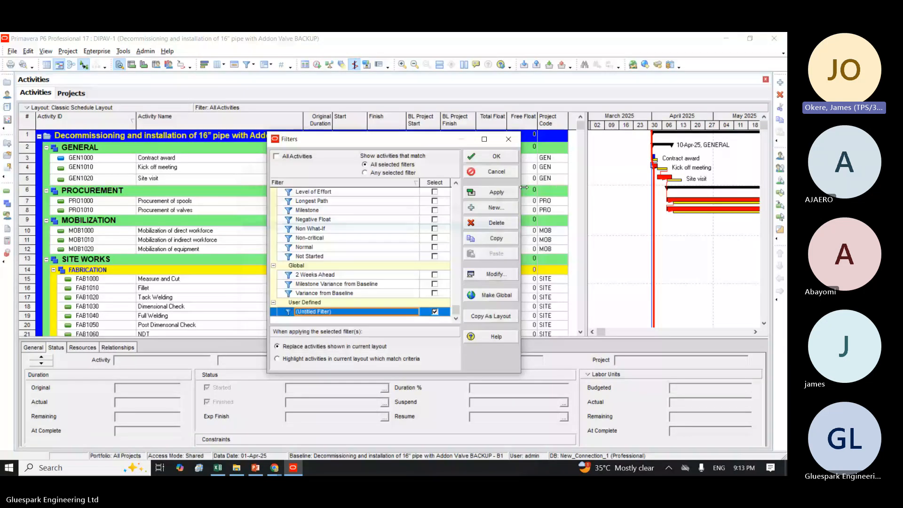
Step: Rename the untitled user-defined filter as Filter By Project Code and accept the name
double_click(327, 312)
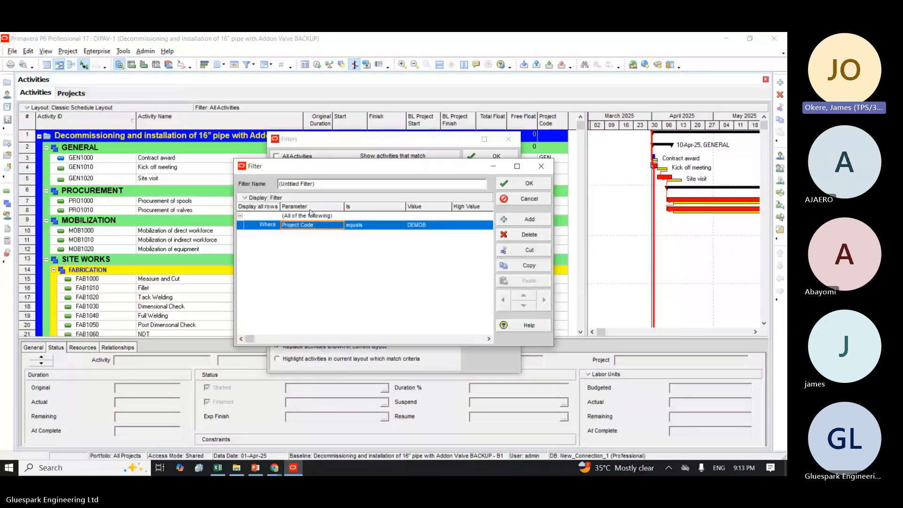
left_click(318, 184)
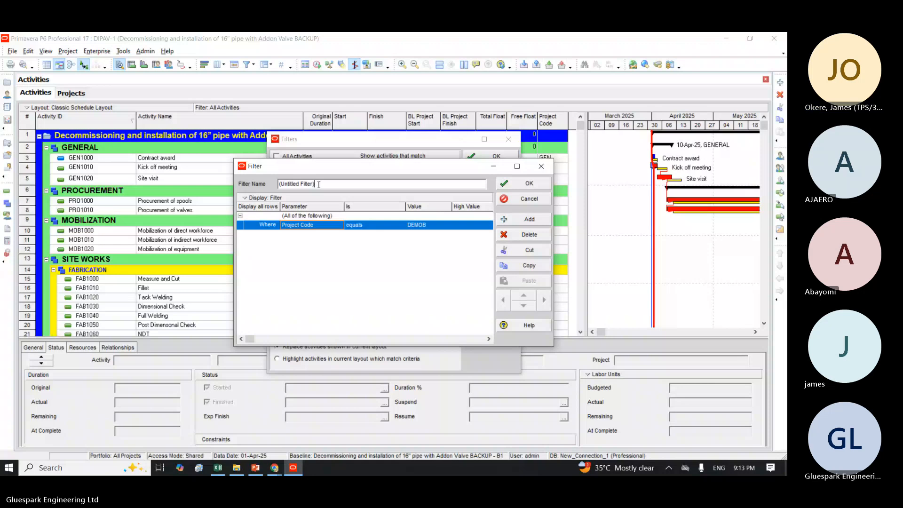
key("BackSpace")
key("BackSpace")
key("BackSpace")
key("BackSpace")
key("BackSpace")
key("BackSpace")
key("BackSpace")
key("BackSpace")
key("BackSpace")
key("BackSpace")
key("BackSpace")
key("BackSpace")
key("BackSpace")
key("BackSpace")
key("BackSpace")
key("BackSpace")
key("BackSpace")
type("Project")
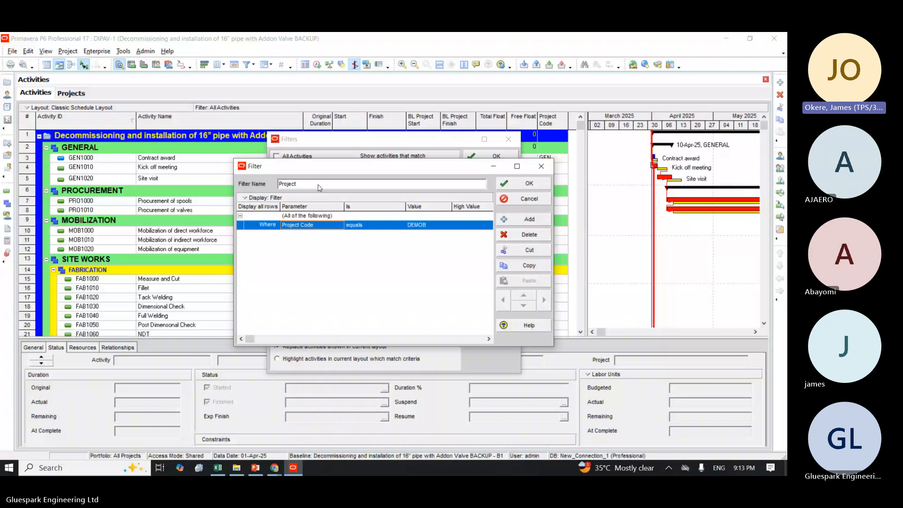
key("BackSpace")
key("BackSpace")
key("BackSpace")
key("BackSpace")
key("BackSpace")
key("BackSpace")
key("BackSpace")
type("Fi")
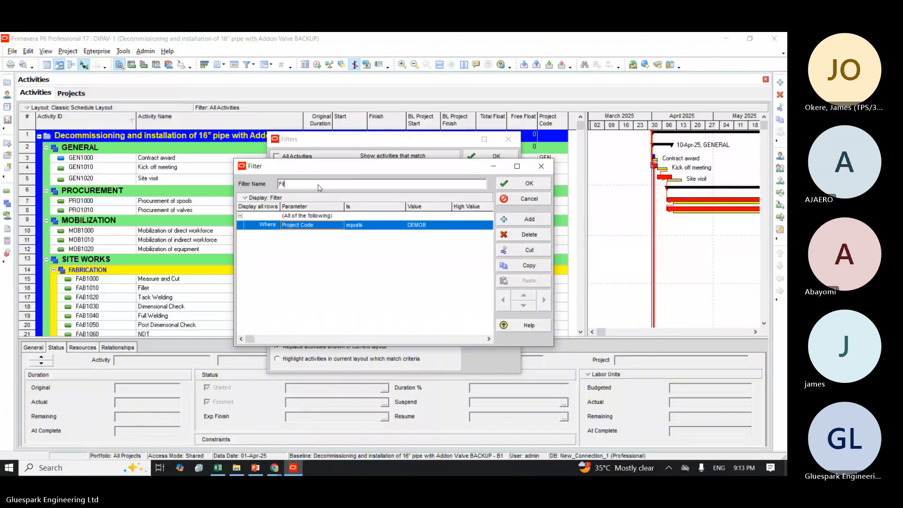
type("lter By")
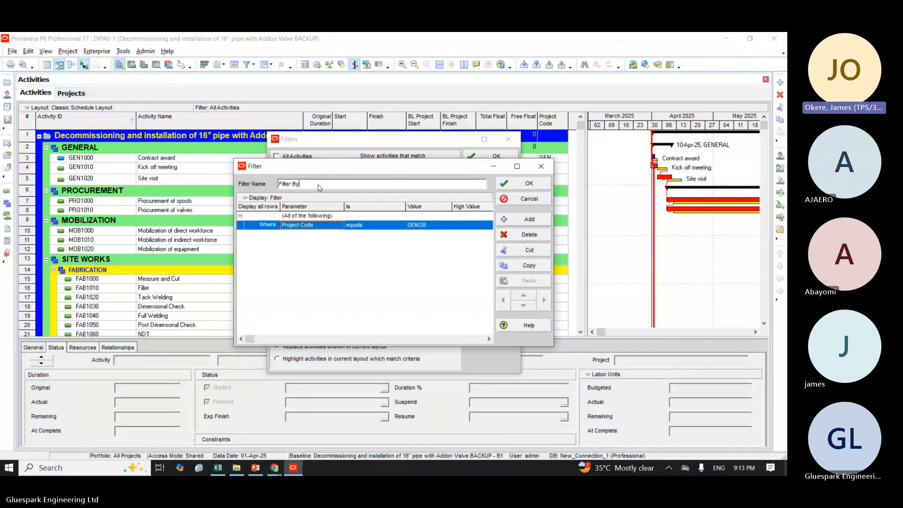
type(" Project Code")
left_click(522, 184)
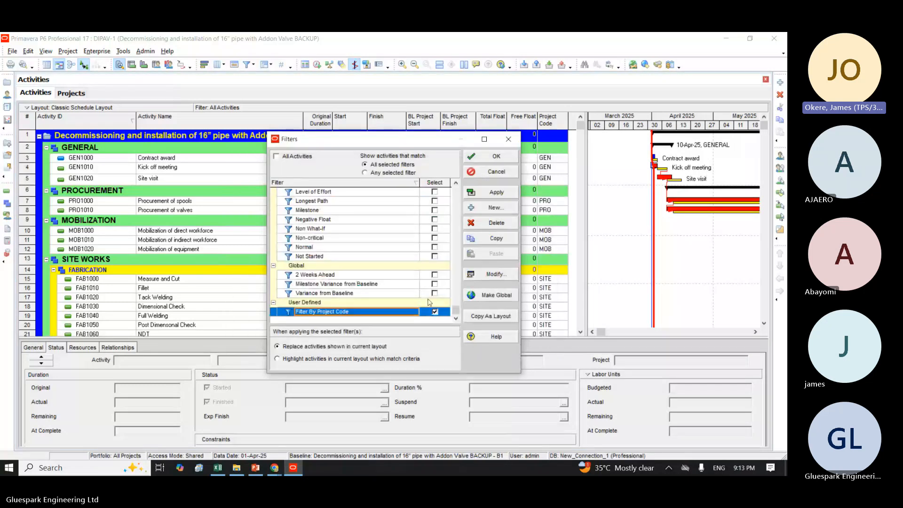
Step: Apply the Filter By Project Code filter to the activity list, close the filter list, and select the As-Bild Drawing activity
left_click(493, 195)
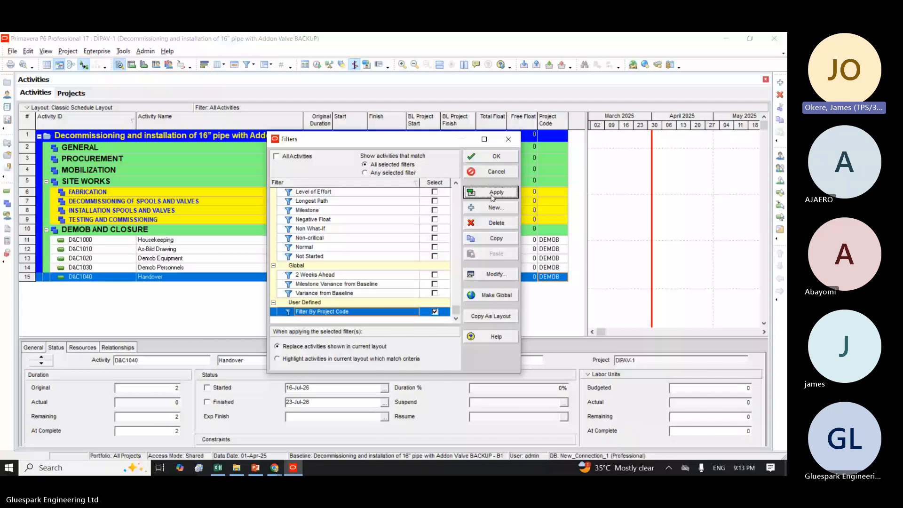
left_click(498, 156)
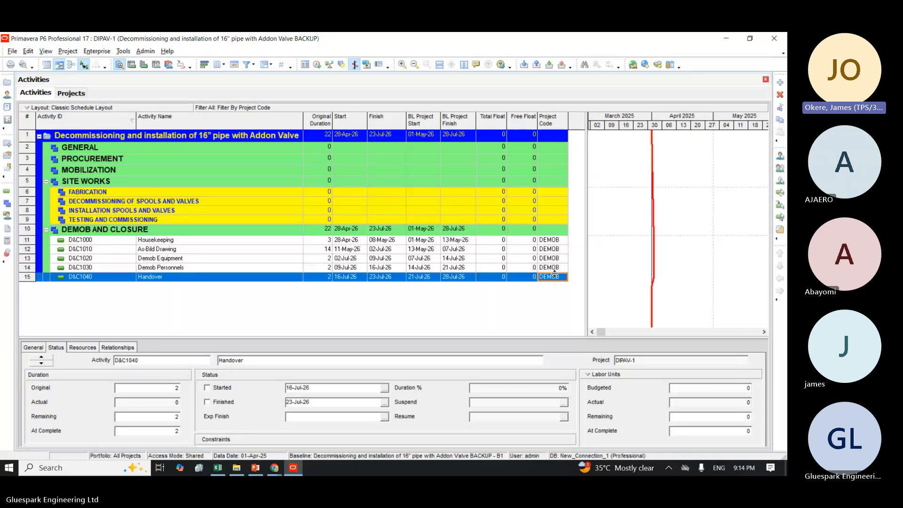
left_click(98, 181)
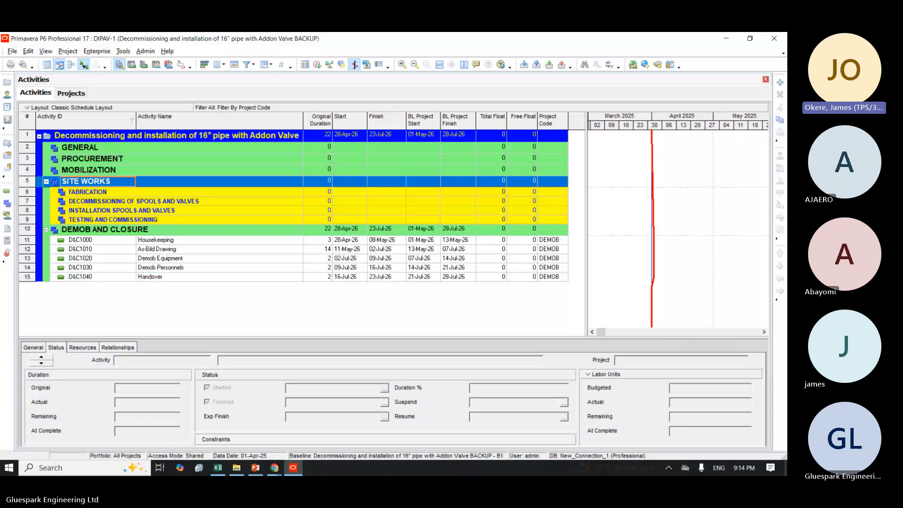
left_click(98, 249)
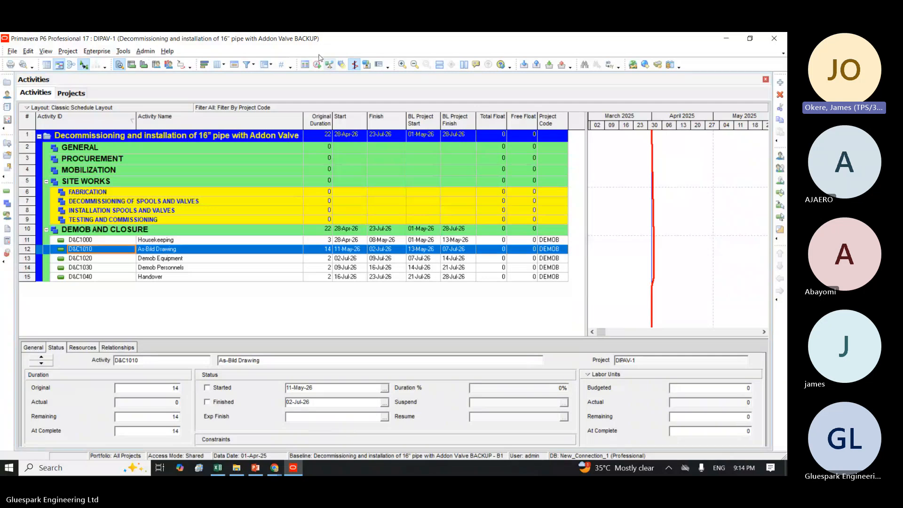
Step: Modify the Filter By Project Code filter so Project Code equals PRO, and accept the change
left_click(246, 66)
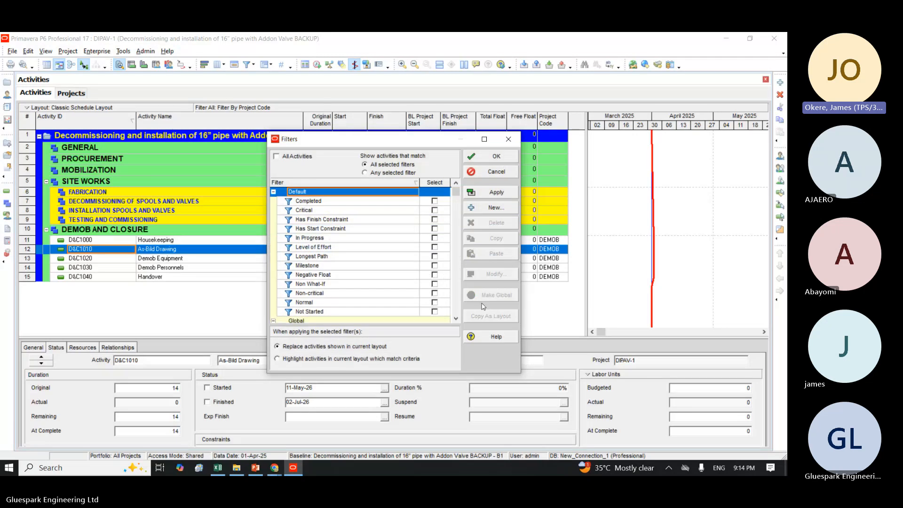
scroll(378, 310, "down", 2)
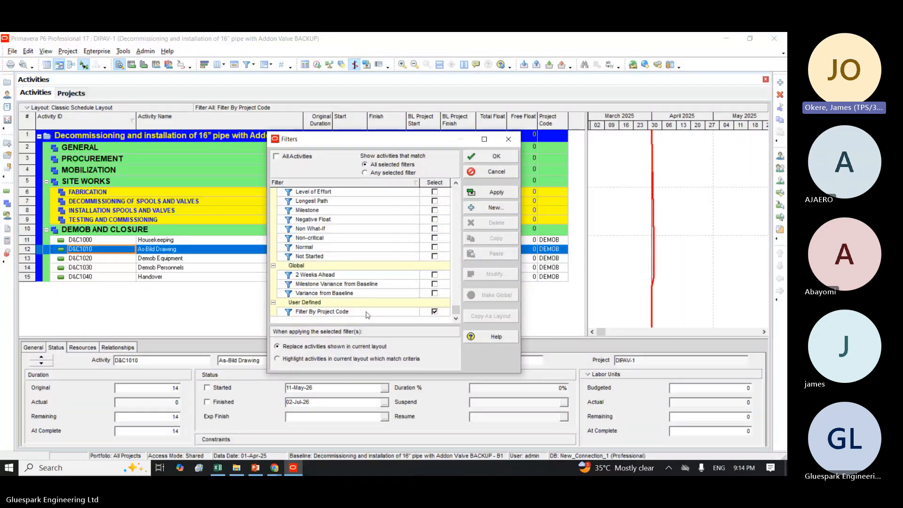
left_click(368, 313)
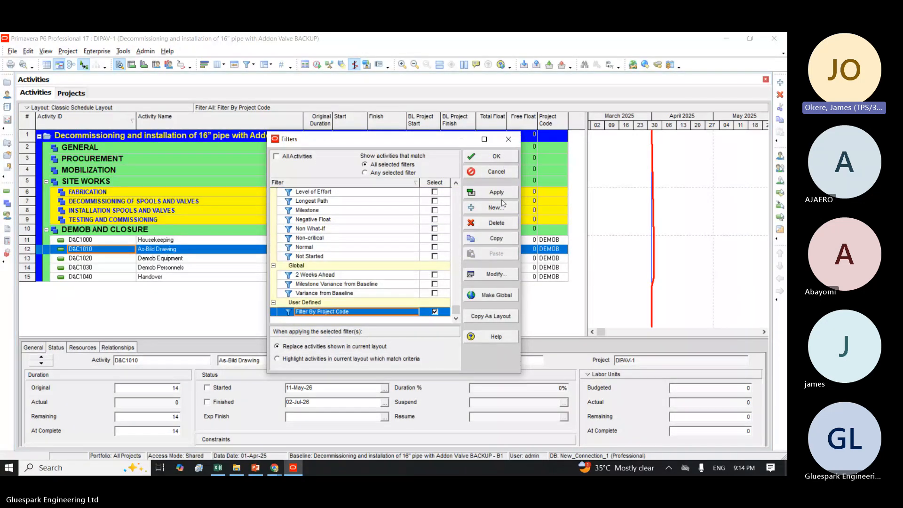
left_click(491, 274)
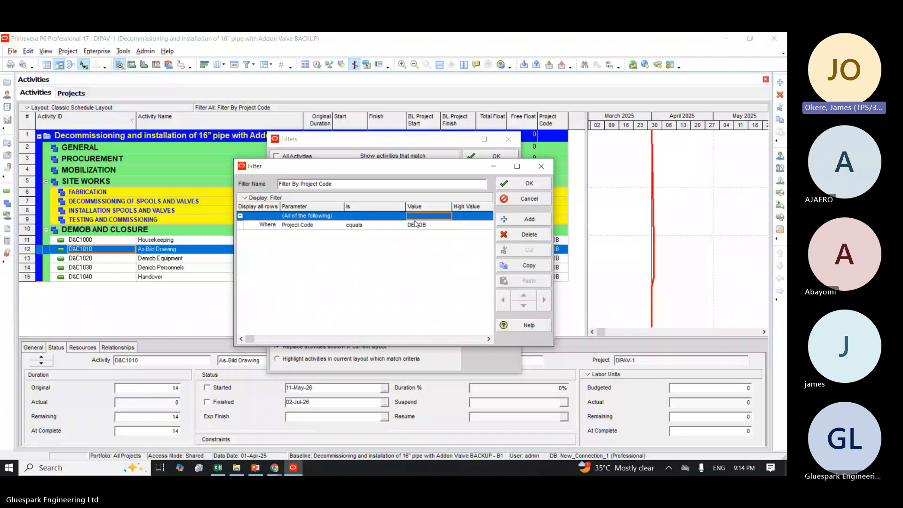
double_click(416, 226)
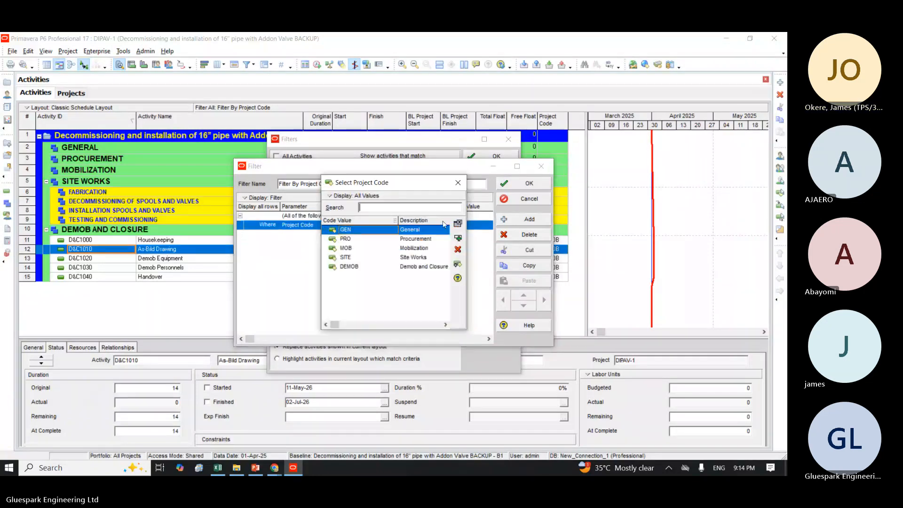
double_click(419, 239)
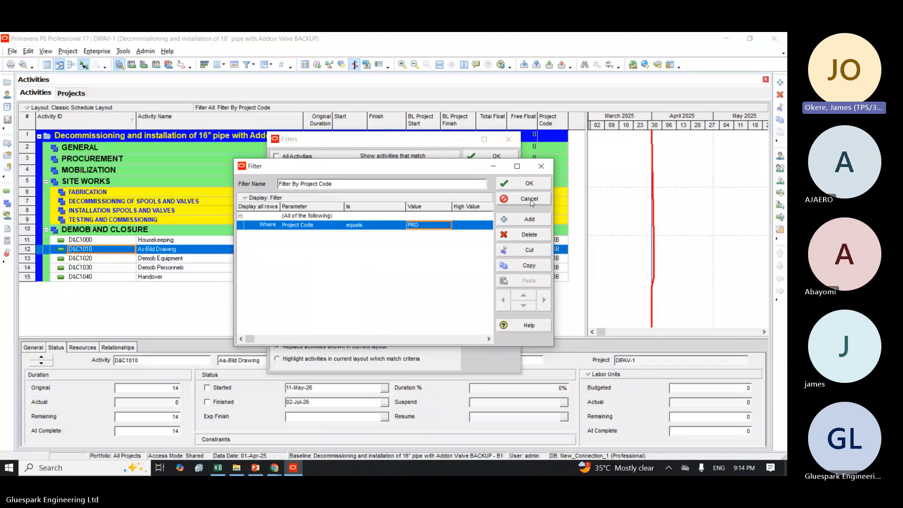
left_click(521, 183)
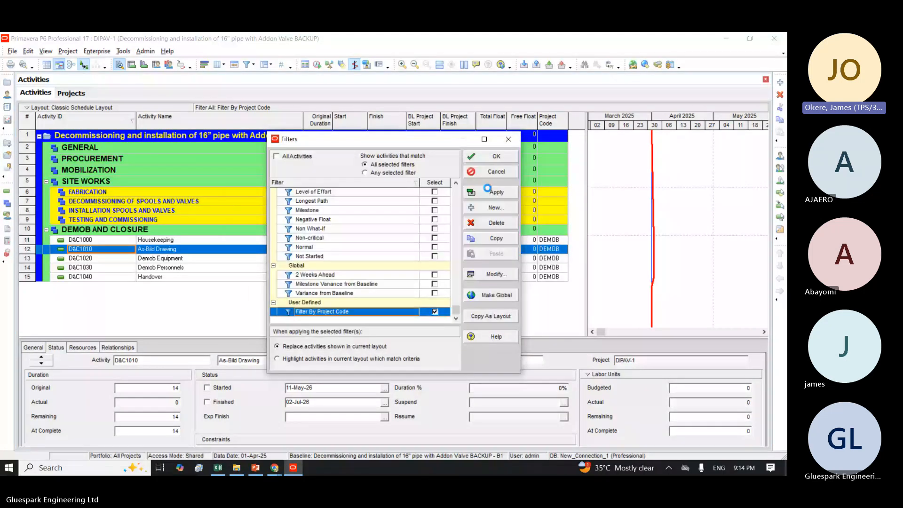
Step: Apply the modified filter to the layout, close the filter list, and select the Procurement of valves activity
left_click(489, 191)
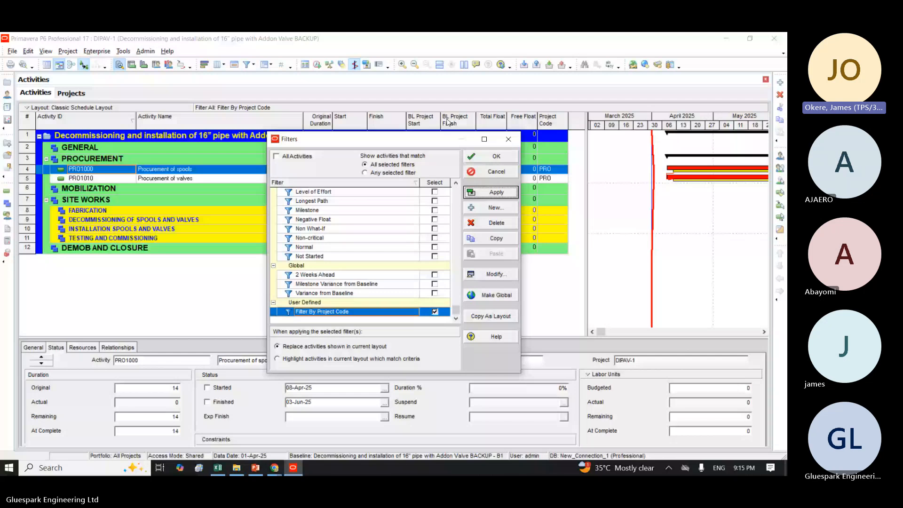
left_click(477, 161)
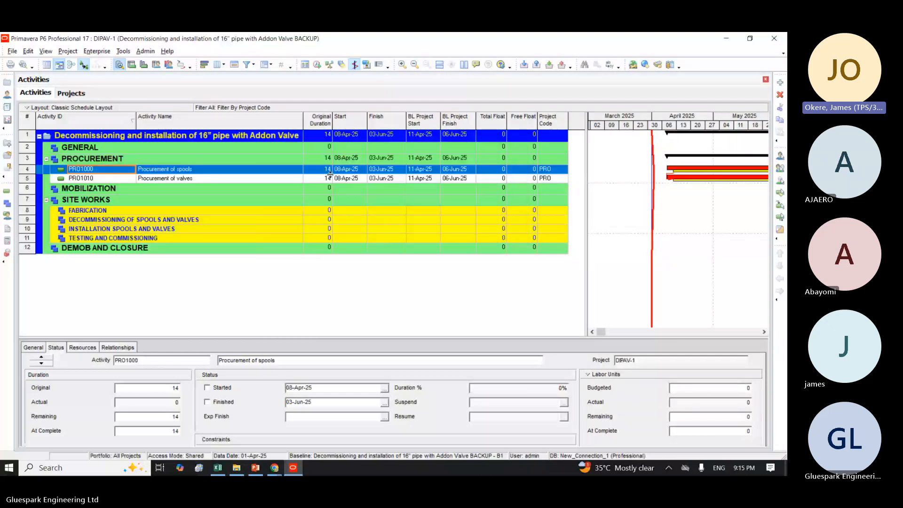
left_click(293, 178)
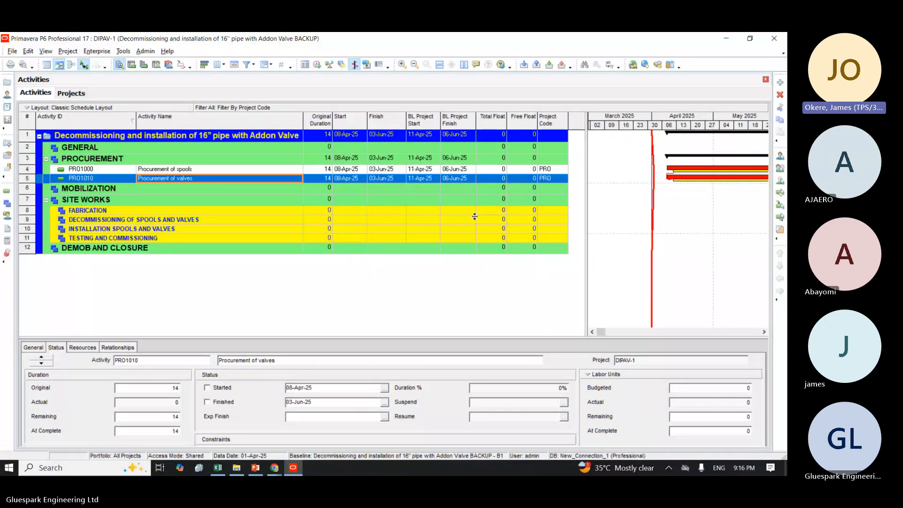
Step: Clear the project code filter by choosing All Activities in the filter list and apply it to the layout
left_click(246, 64)
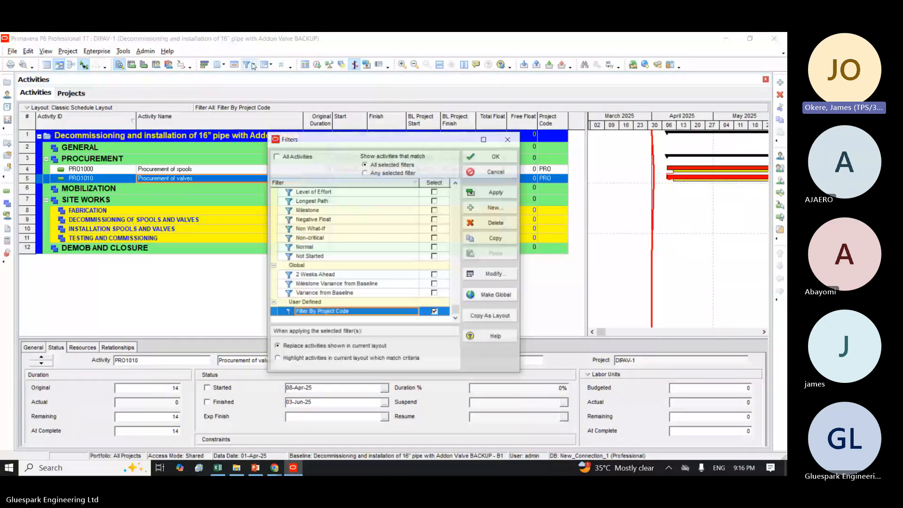
left_click(277, 157)
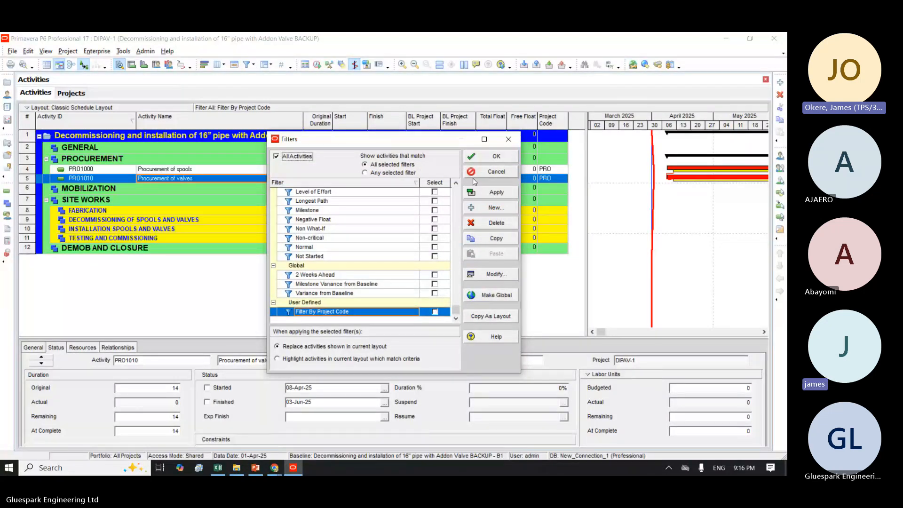
left_click(495, 194)
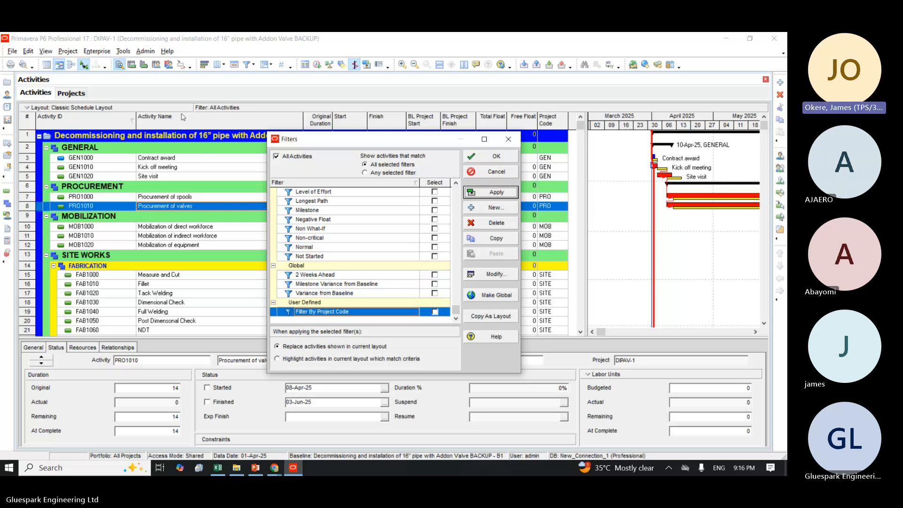
left_click(458, 201)
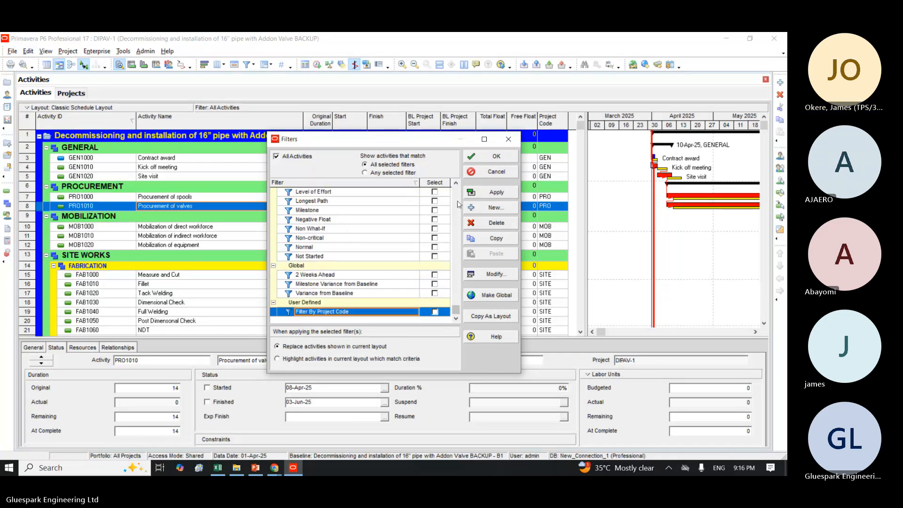
Step: Apply the default Critical filter to the activity list
scroll(457, 203, "up", 2)
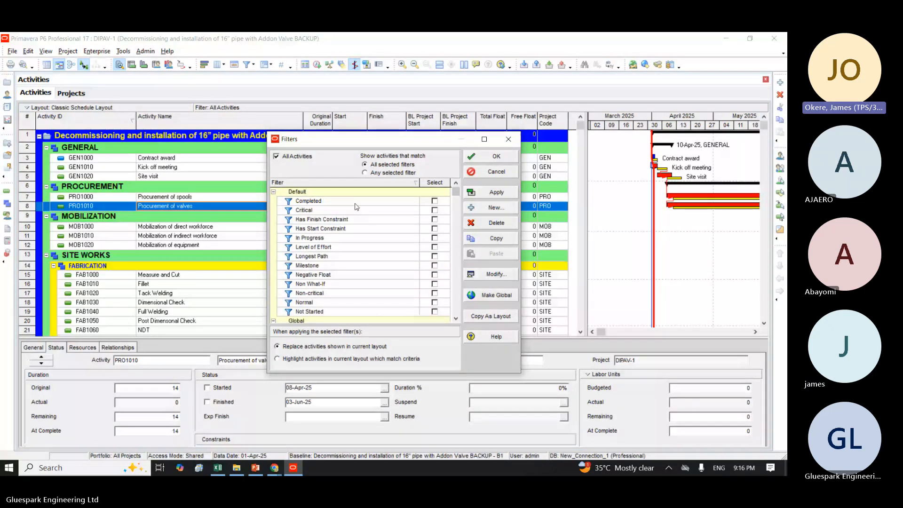
left_click(306, 208)
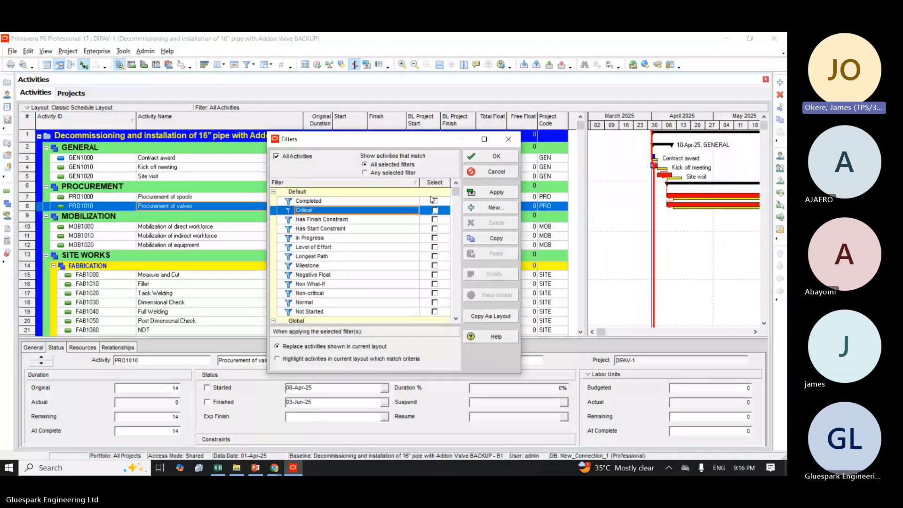
left_click(435, 210)
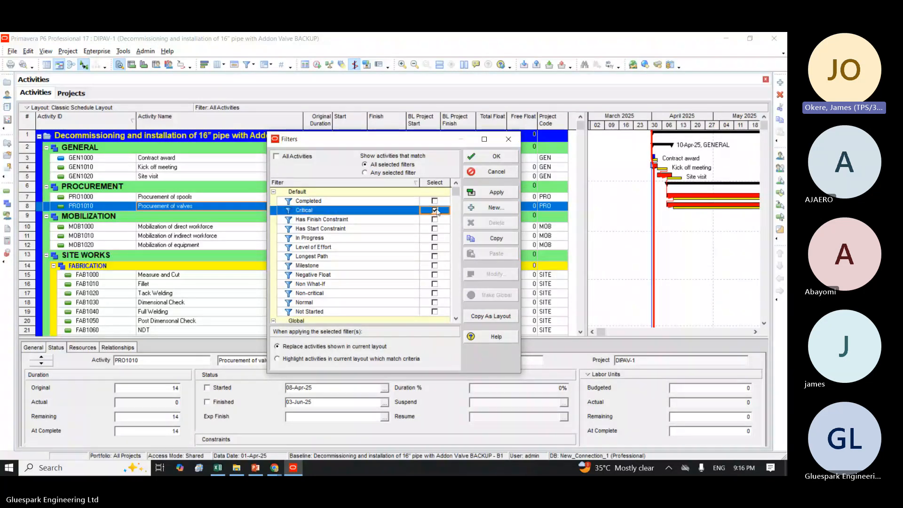
left_click(494, 193)
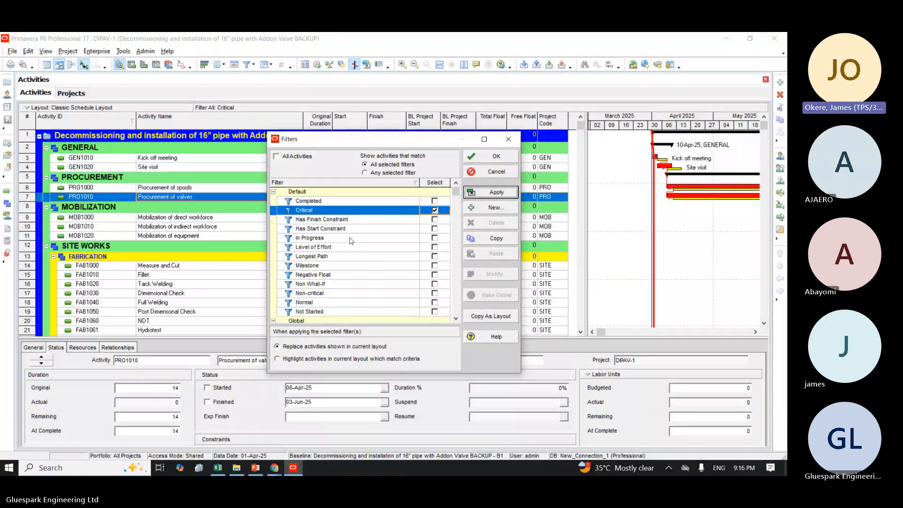
Step: Replace the Critical filter with Non-critical, apply it, close the filter list, and select the PROCUREMENT phase
left_click(434, 293)
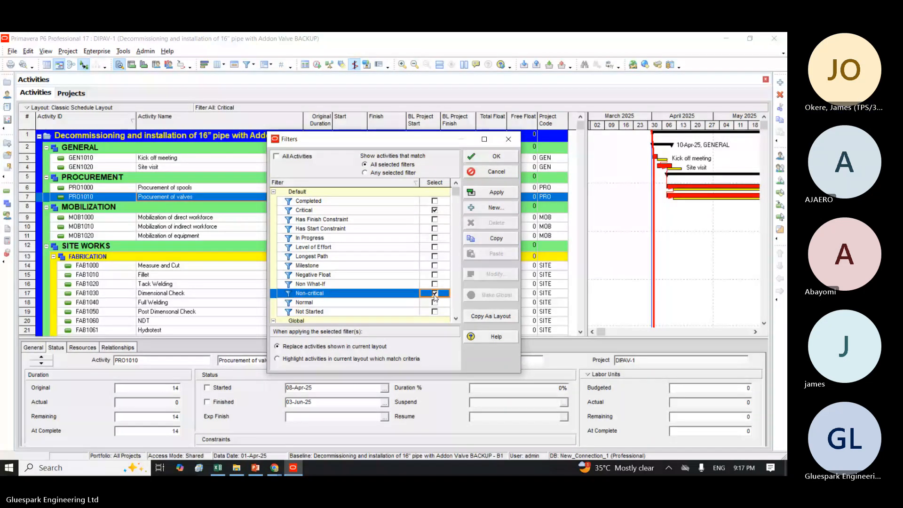
left_click(434, 210)
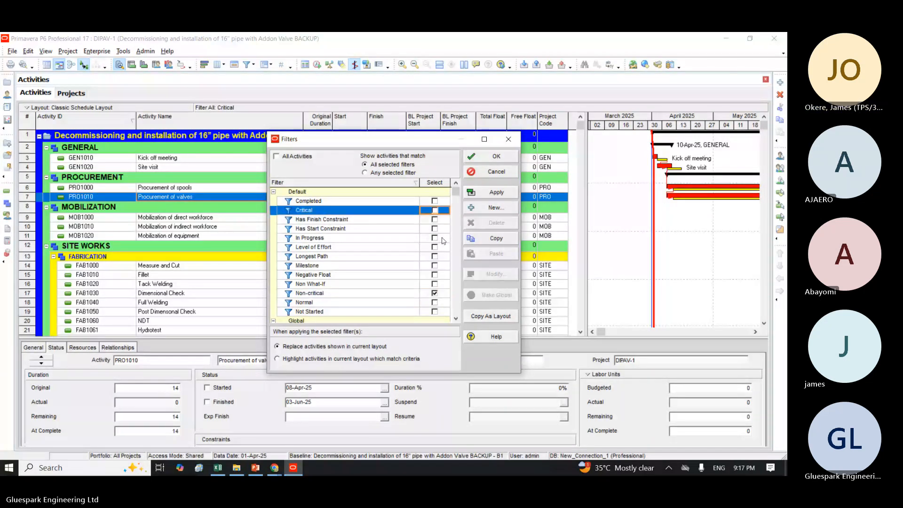
scroll(455, 314, "down", 2)
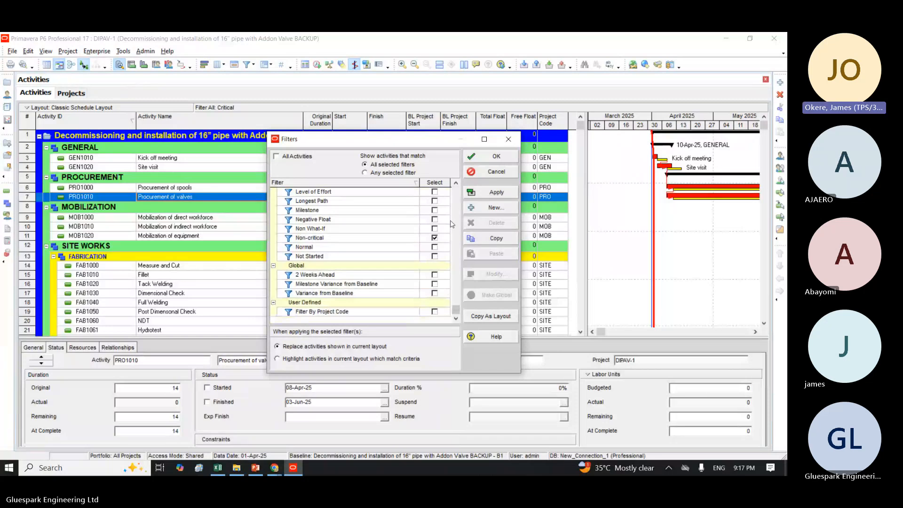
left_click(491, 192)
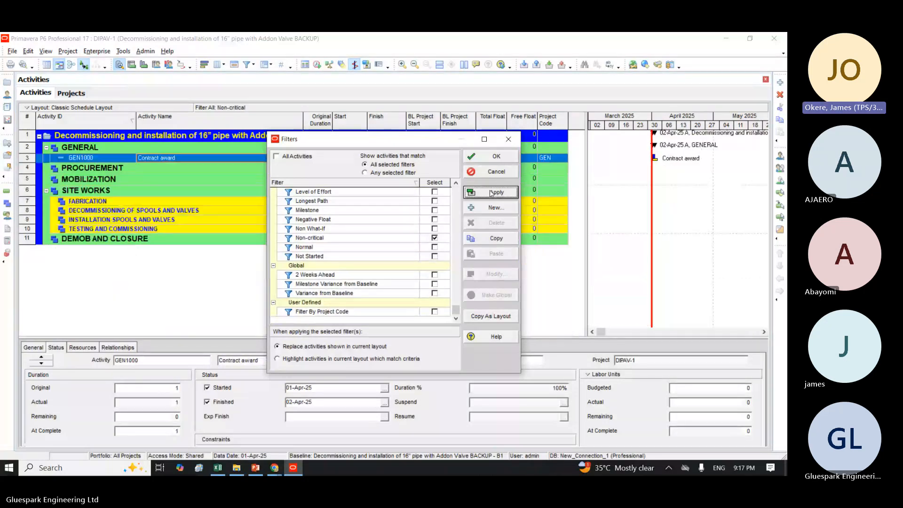
left_click(492, 155)
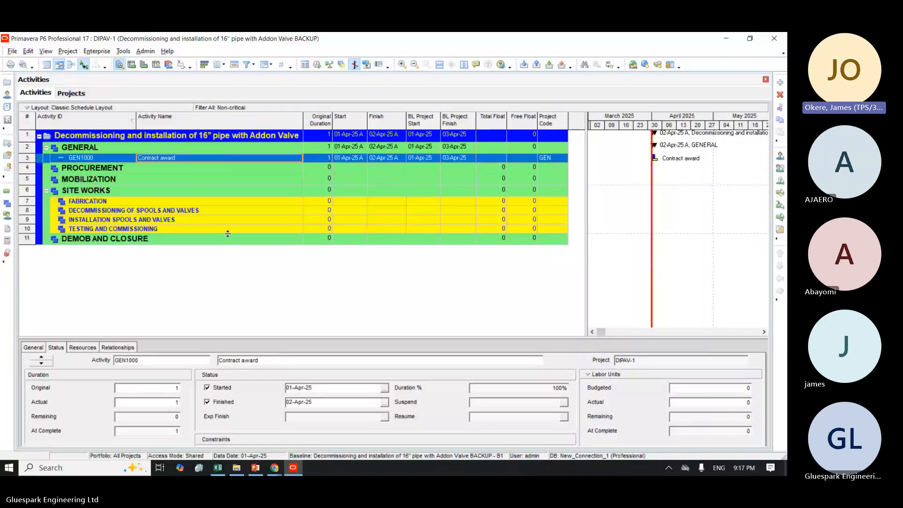
left_click(187, 172)
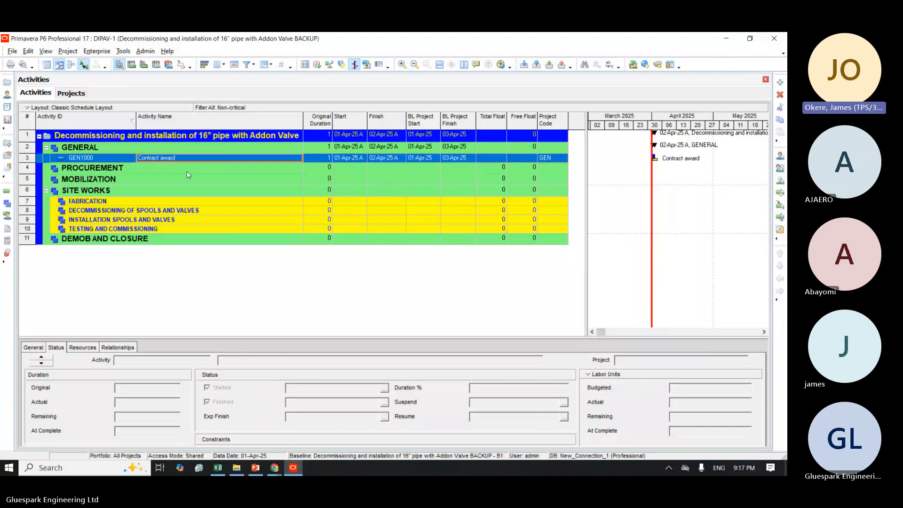
left_click(187, 173)
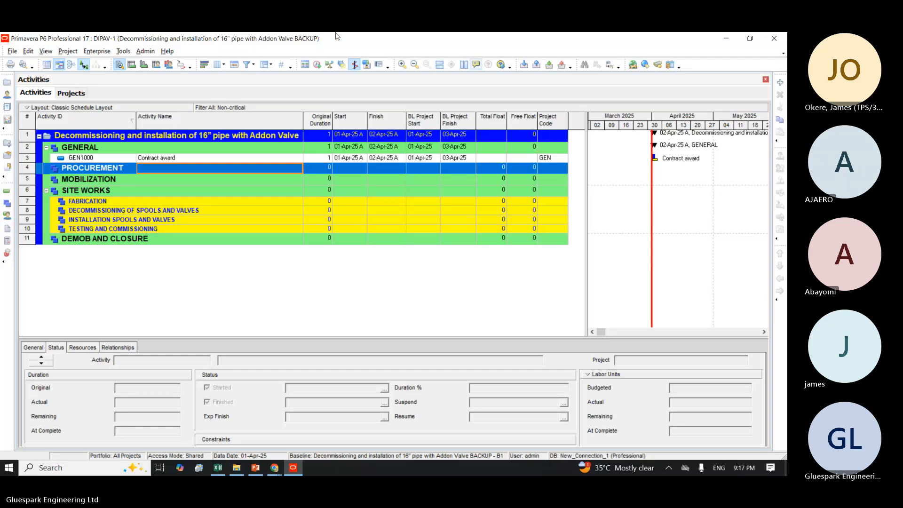
Step: Replace the Non-critical filter with In Progress, apply it, close the filter list, and select the GENERAL phase
left_click(246, 63)
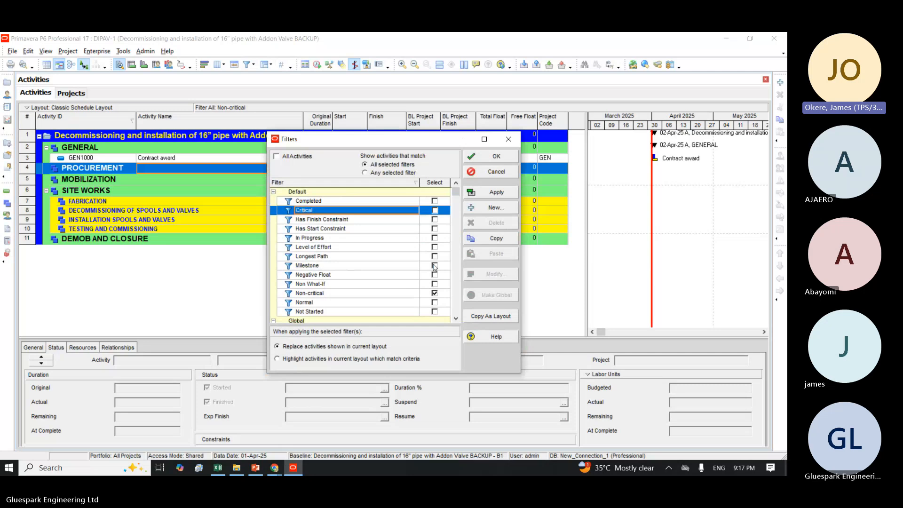
left_click(436, 292)
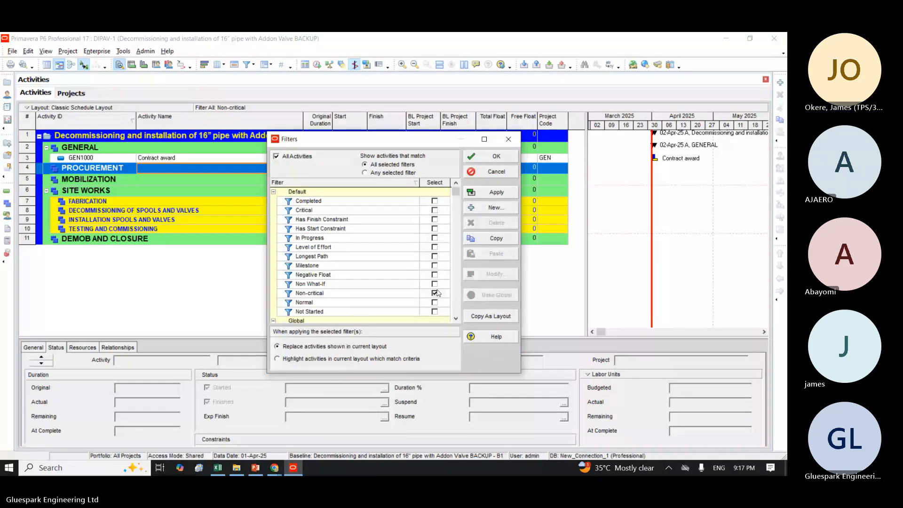
left_click(435, 292)
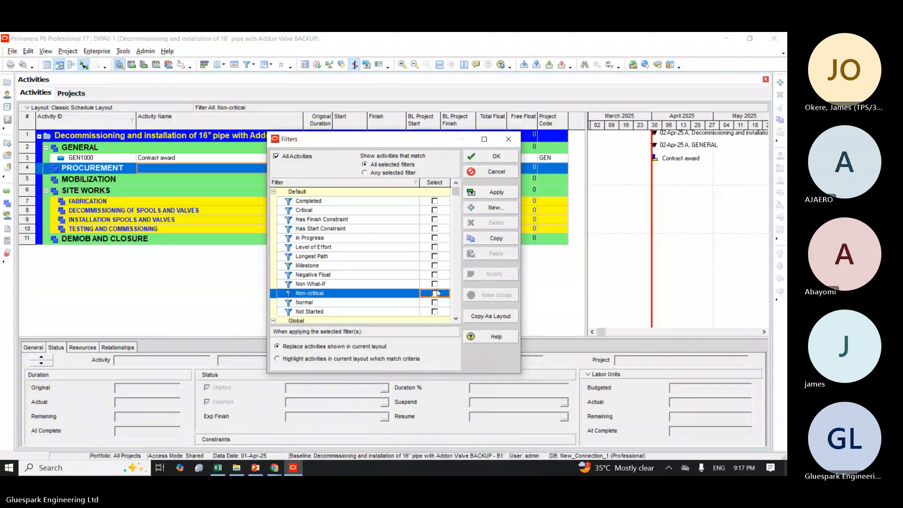
left_click(456, 321)
left_click(455, 321)
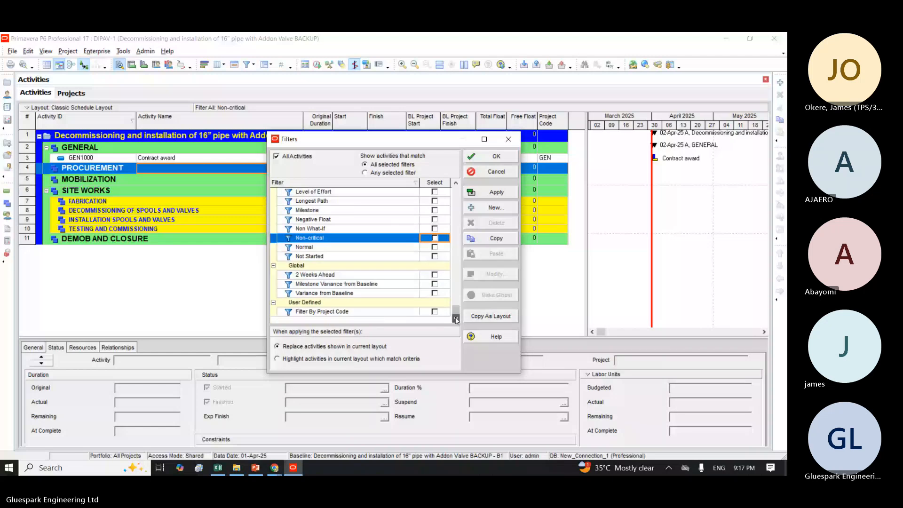
scroll(376, 232, "up", 2)
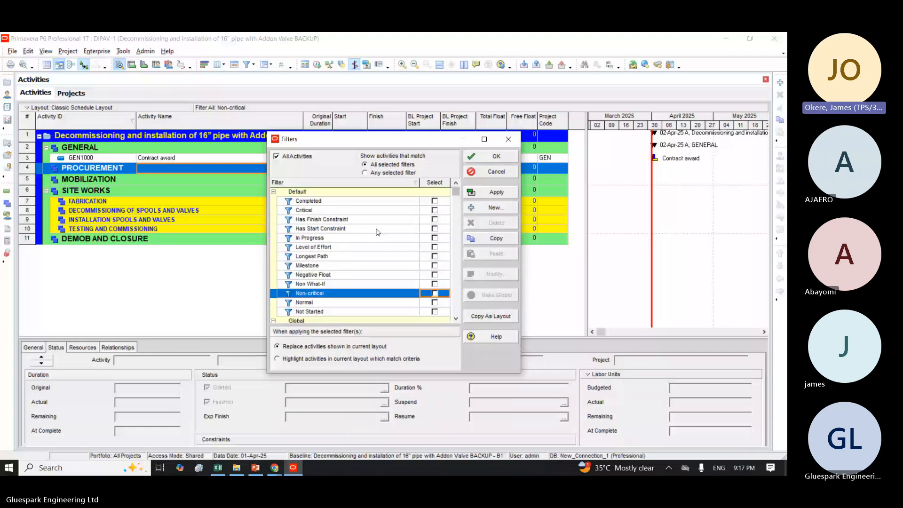
left_click(435, 237)
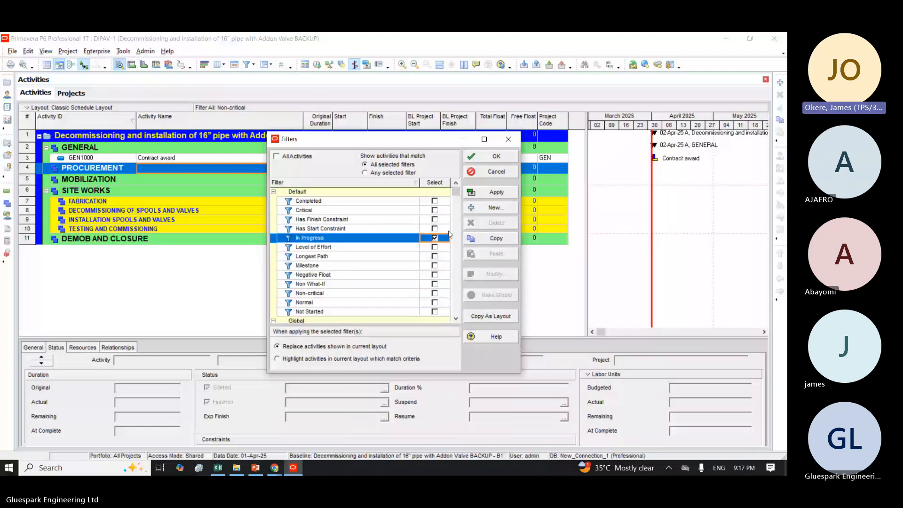
left_click(491, 192)
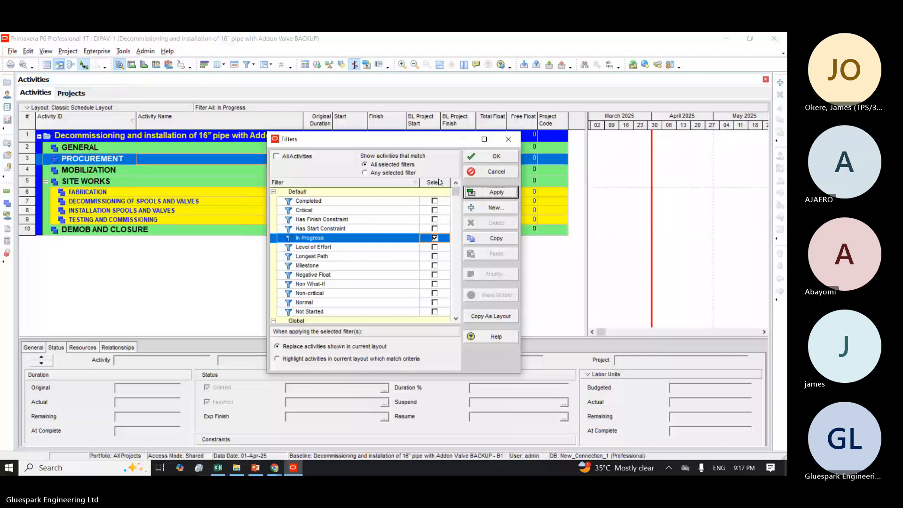
left_click(478, 160)
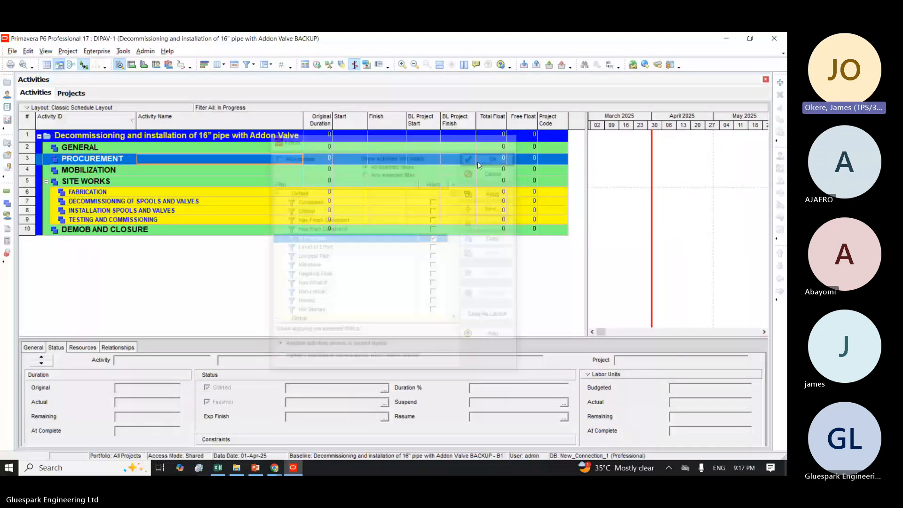
left_click(312, 177)
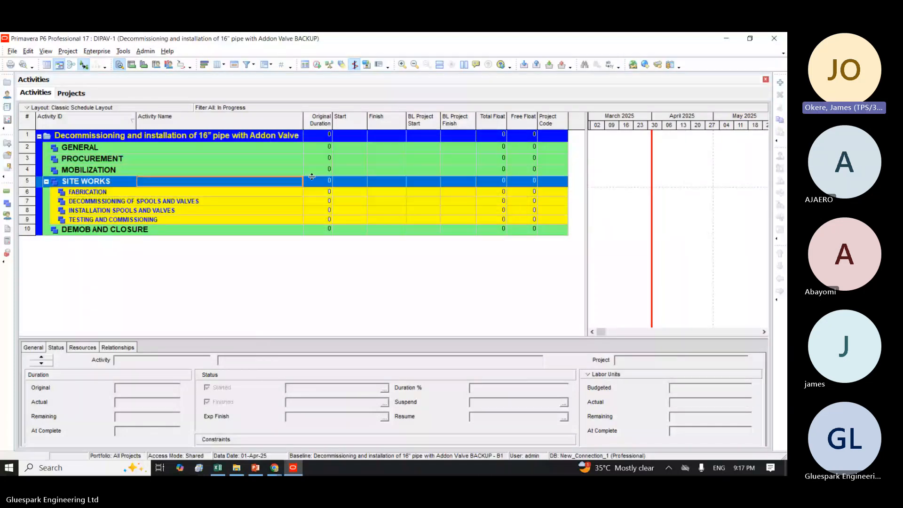
left_click(100, 148)
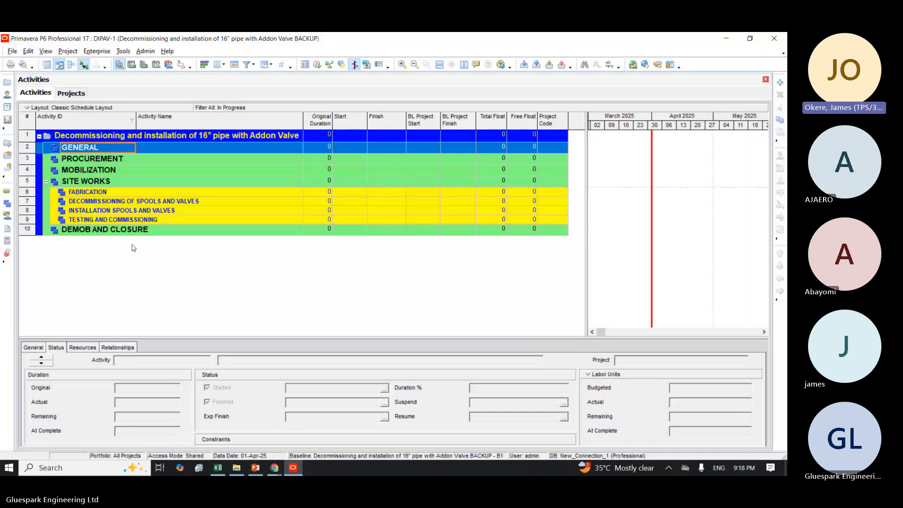
Step: Replace the In Progress filter with Completed, apply it, close the filter list, and select the Contract award activity
left_click(251, 64)
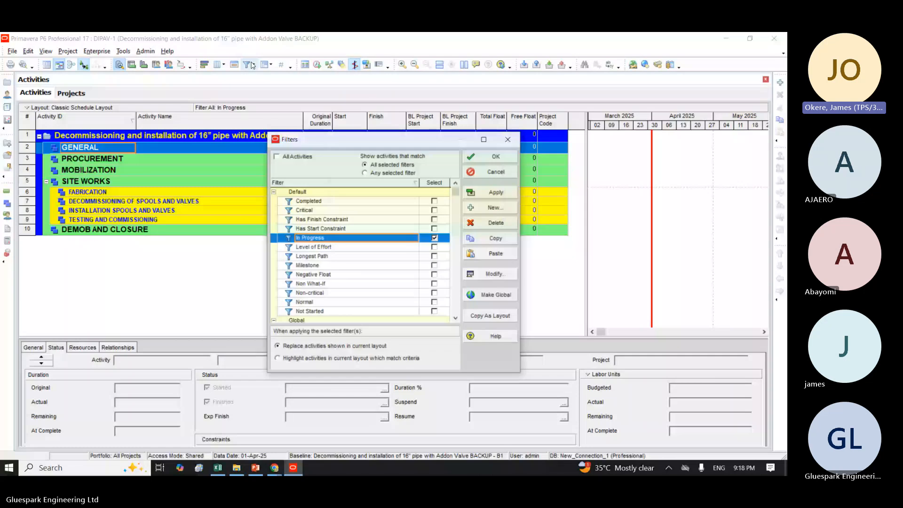
left_click(298, 240)
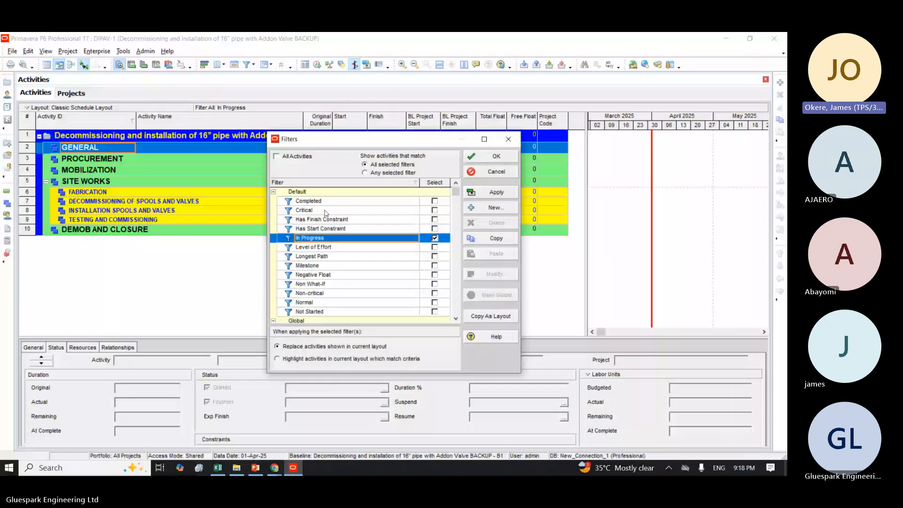
left_click(435, 201)
left_click(436, 238)
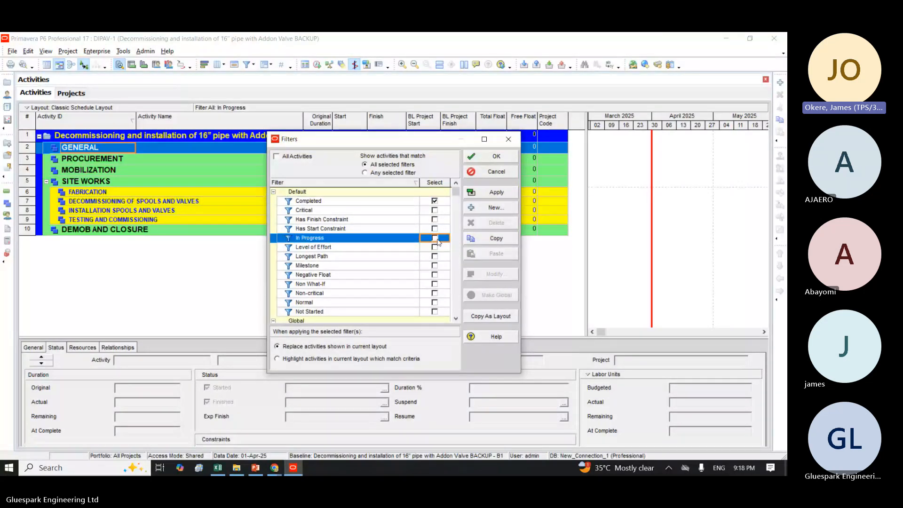
left_click(496, 192)
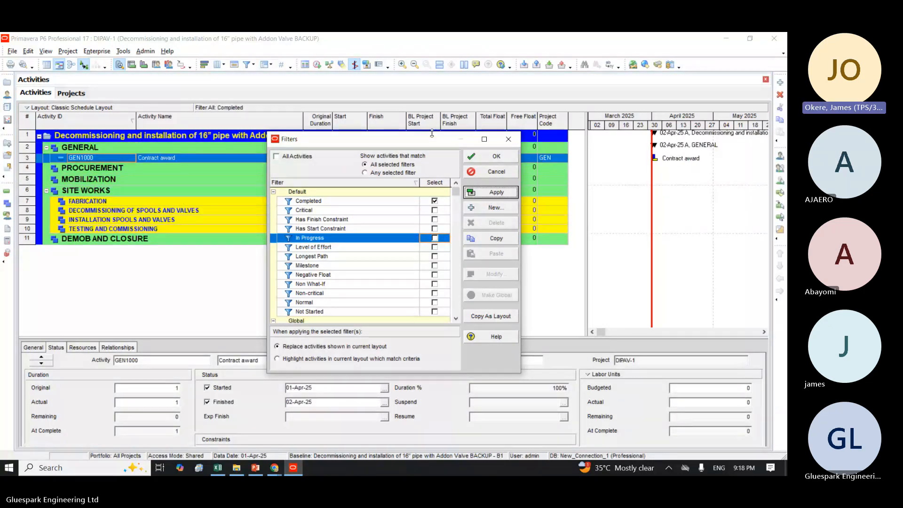
left_click(509, 139)
left_click(231, 160)
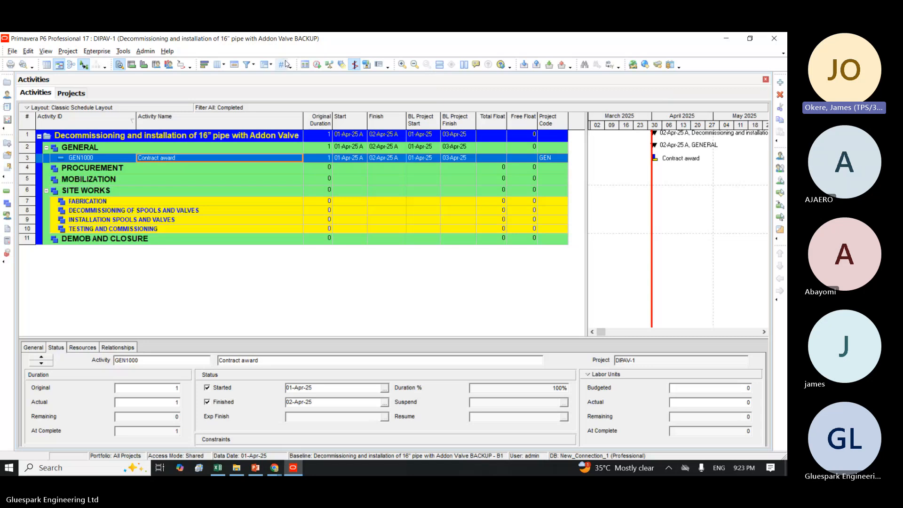
left_click(246, 65)
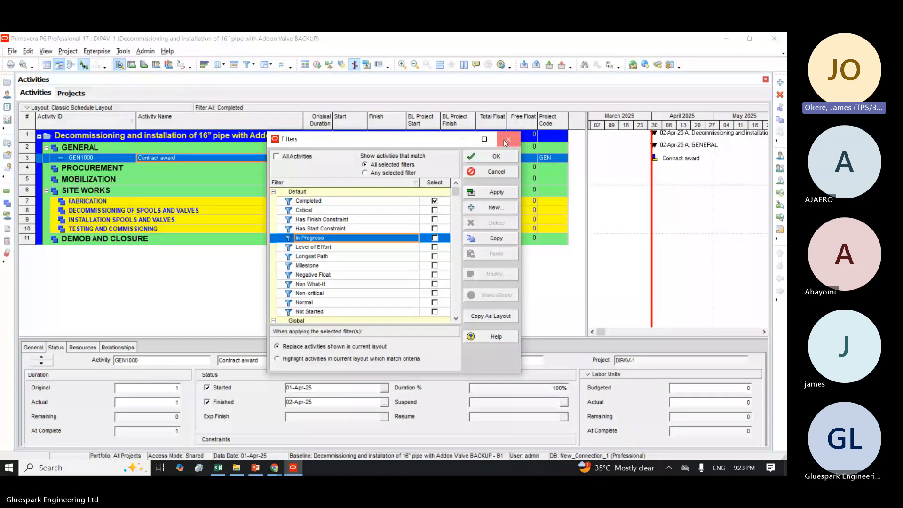
left_click(506, 140)
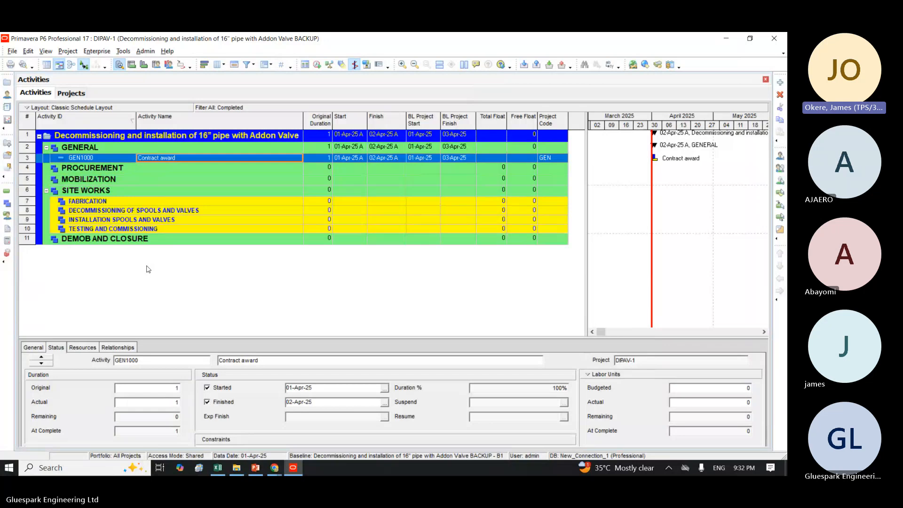
Step: Switch to the Teams class meeting in Chrome and leave the call
left_click(272, 467)
left_click(526, 44)
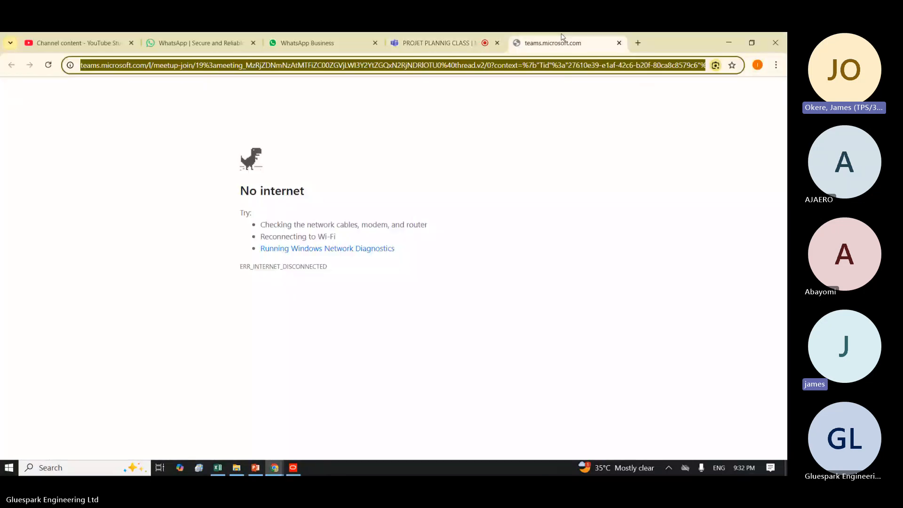
left_click(466, 40)
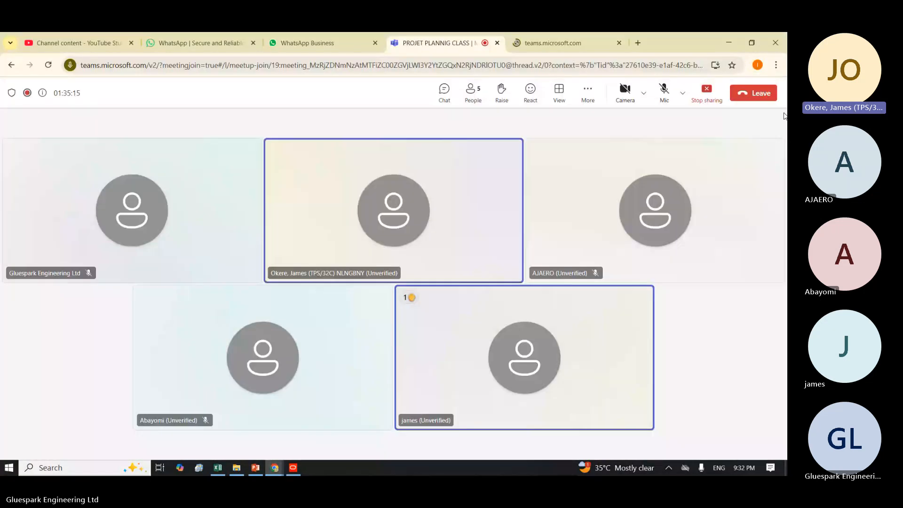
left_click(741, 94)
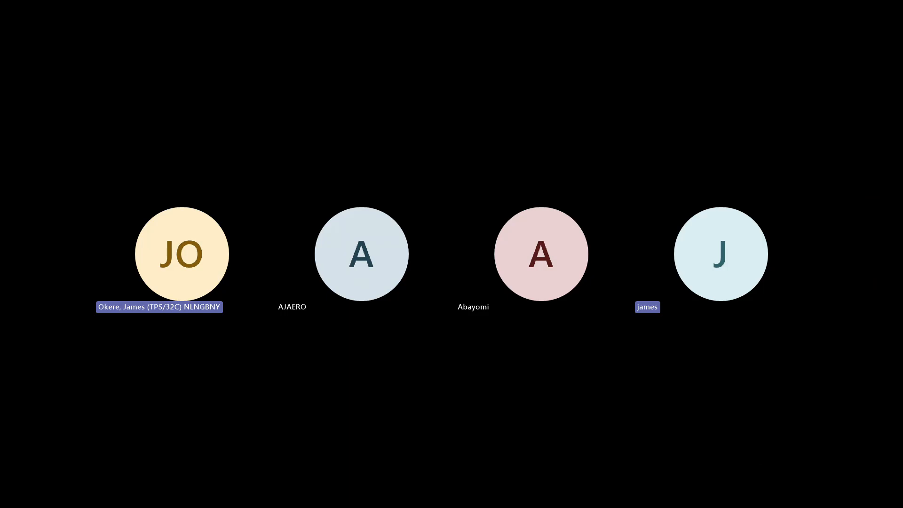